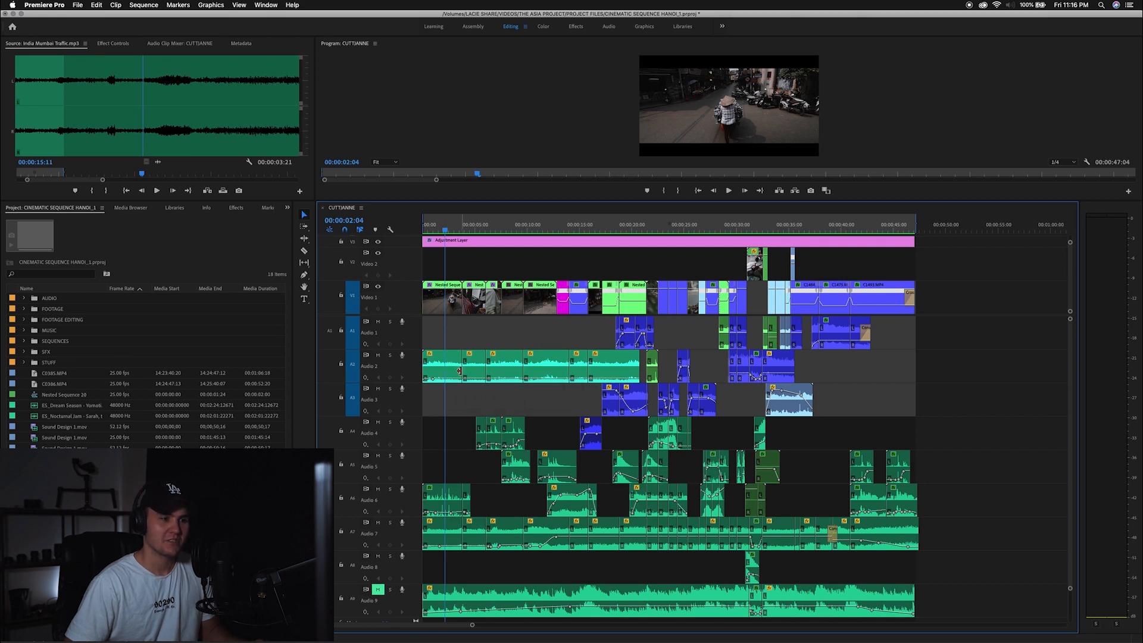
# Step: Examine the layered audio clips from the sequence start, checking the frames at 00:00:01:22, 00:00:19:12 and 00:00:06:24
pyautogui.press('Home')
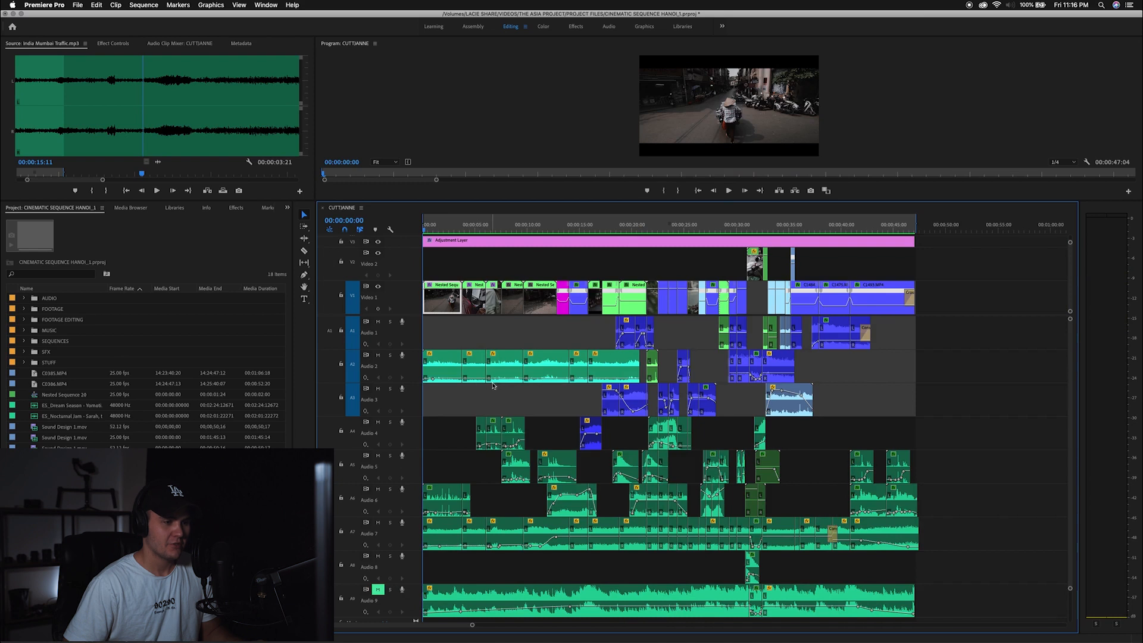
pyautogui.press('=')
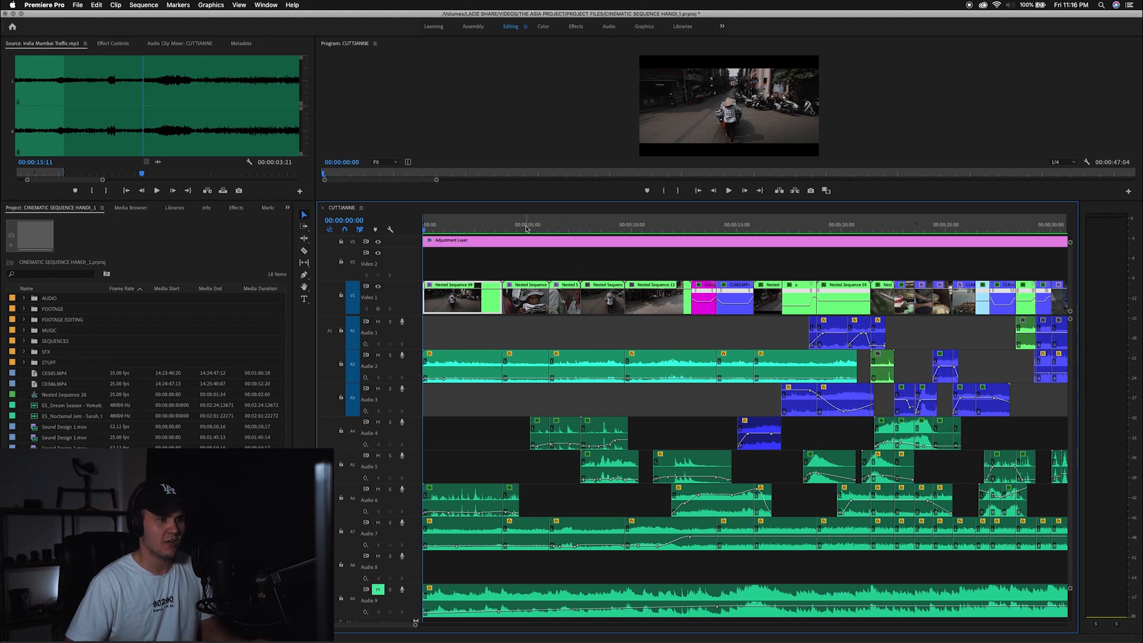
pyautogui.click(462, 231)
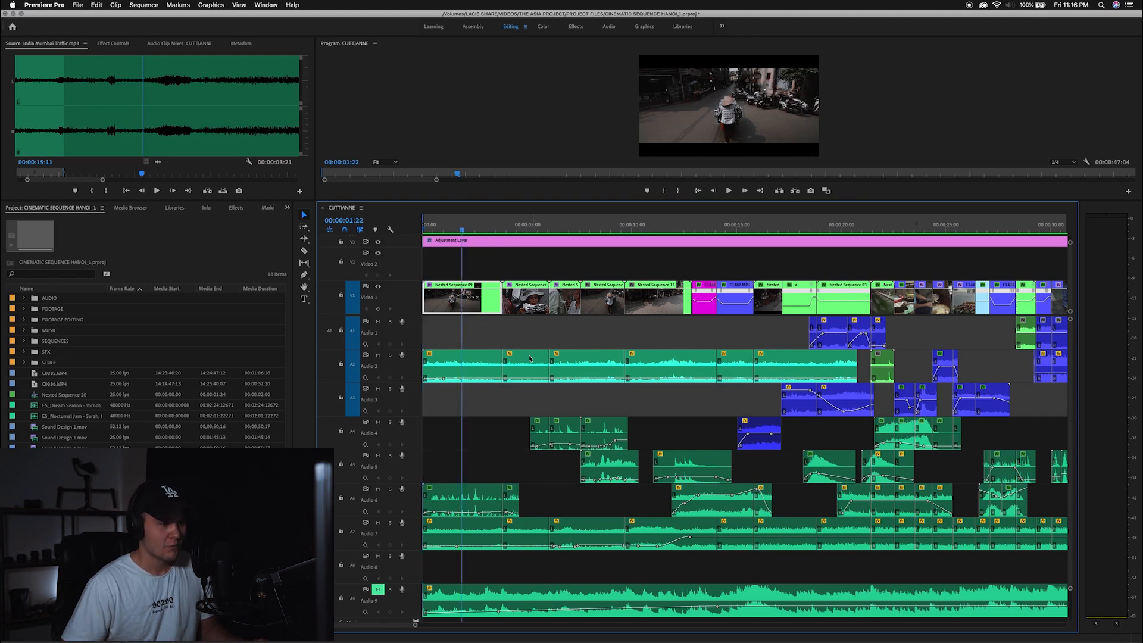
pyautogui.click(542, 228)
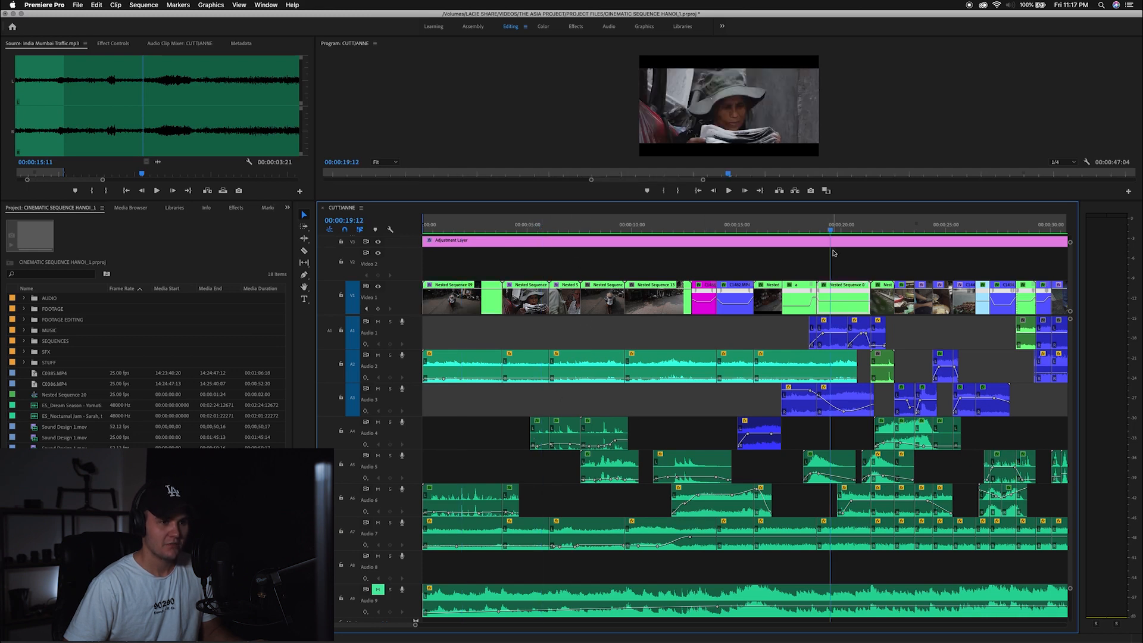
pyautogui.click(831, 227)
pyautogui.click(569, 225)
pyautogui.press('=')
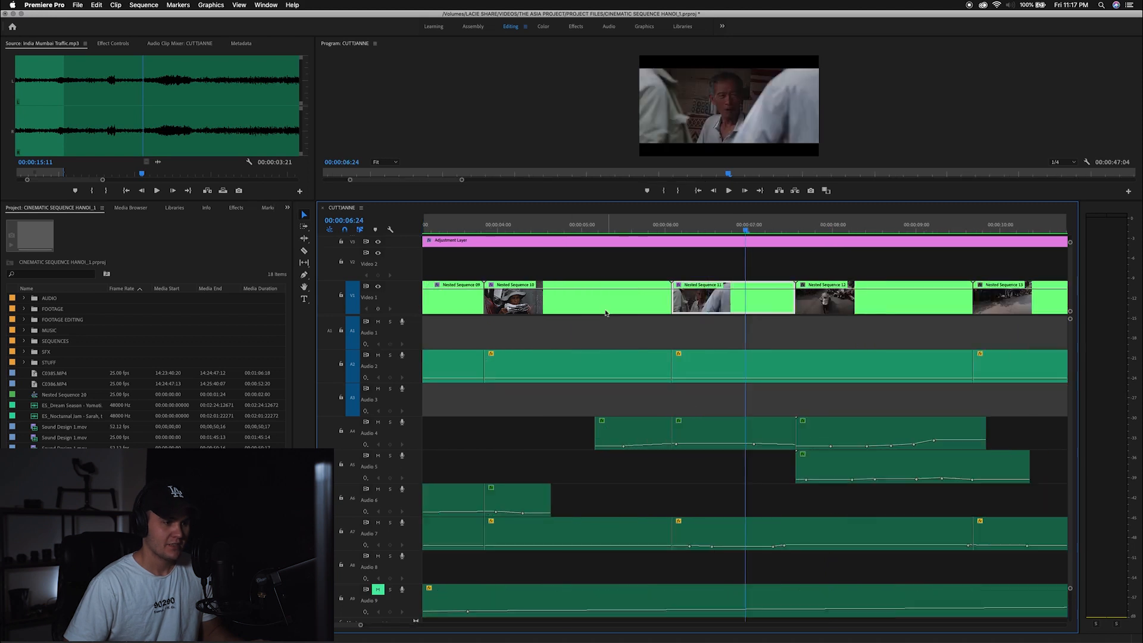
pyautogui.press('-')
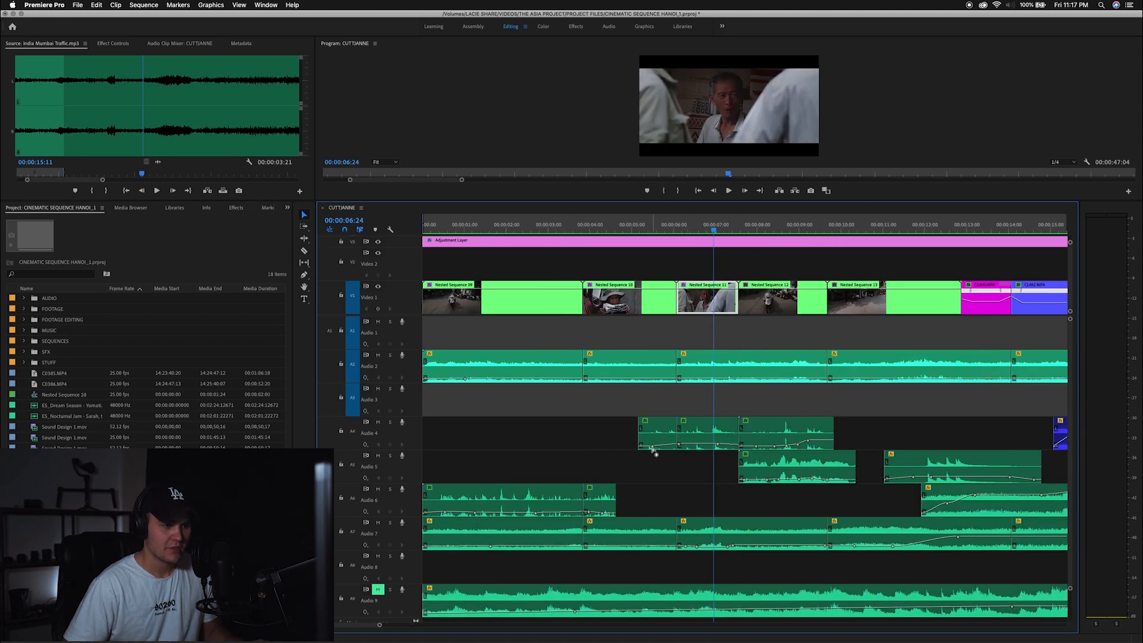
pyautogui.press('-')
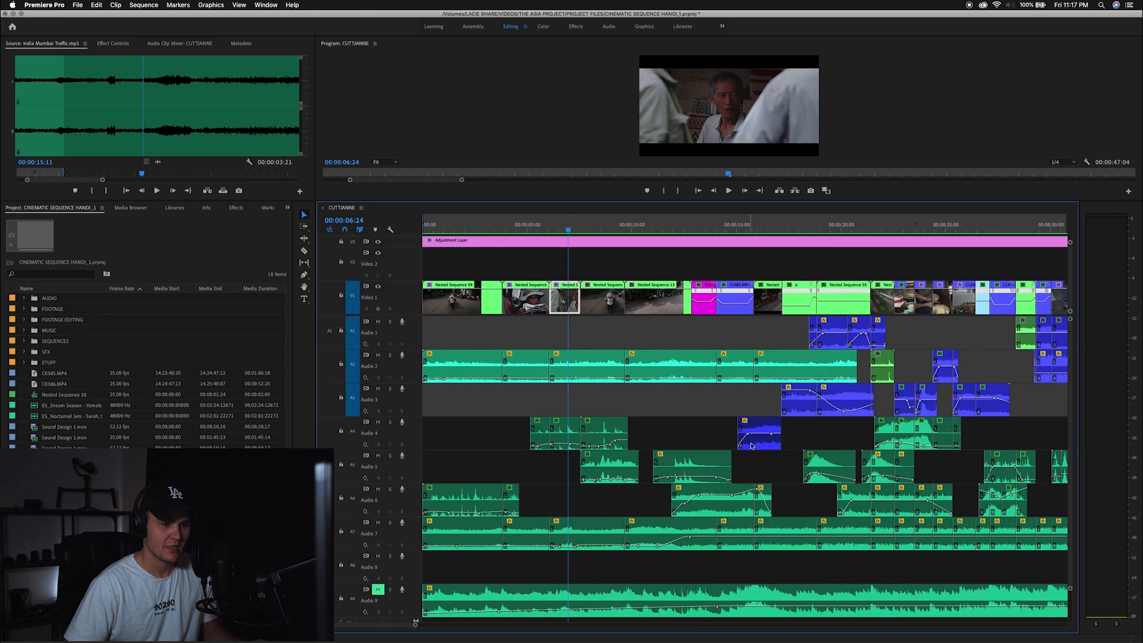
# Step: Try adjusting the volume keyframes on the Audio 5 clip just before 00:00:13:16, and undo the changes
pyautogui.click(713, 225)
pyautogui.press('=')
pyautogui.press('=')
pyautogui.click(703, 463)
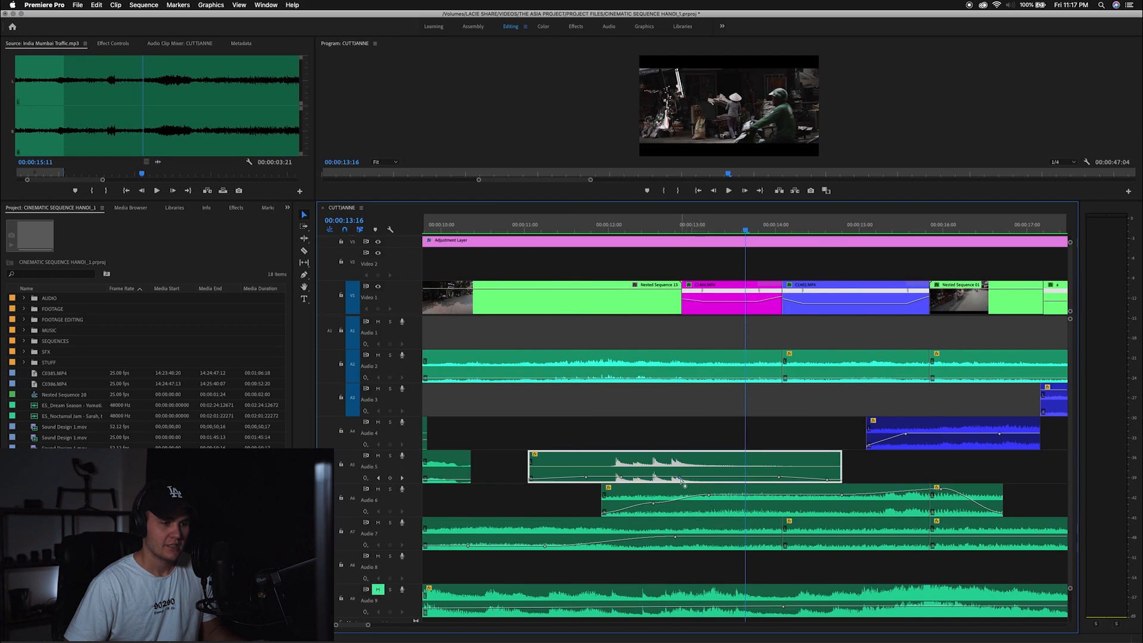
pyautogui.moveTo(681, 479); pyautogui.dragTo(718, 470)
pyautogui.keyDown('super'); pyautogui.click(715, 477); pyautogui.keyUp('super')
pyautogui.press('super+z')
pyautogui.press('super+z')
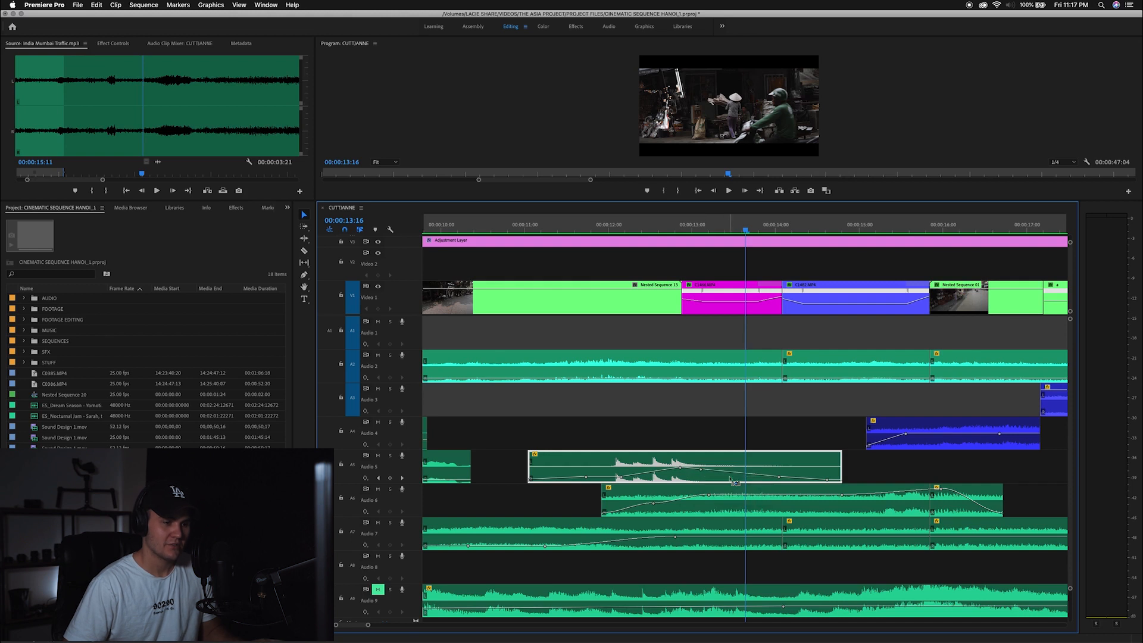
pyautogui.press('super+z')
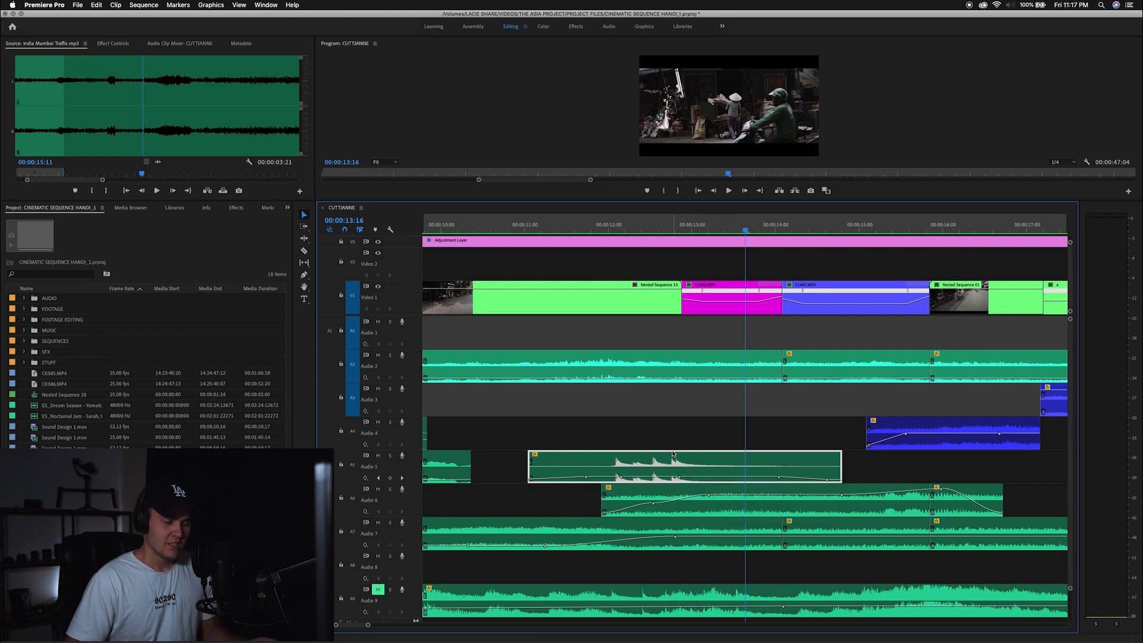
# Step: Apply a Constant Power transition to the start of the Audio 5 clip near 00:00:11:07, and delete it
pyautogui.click(548, 226)
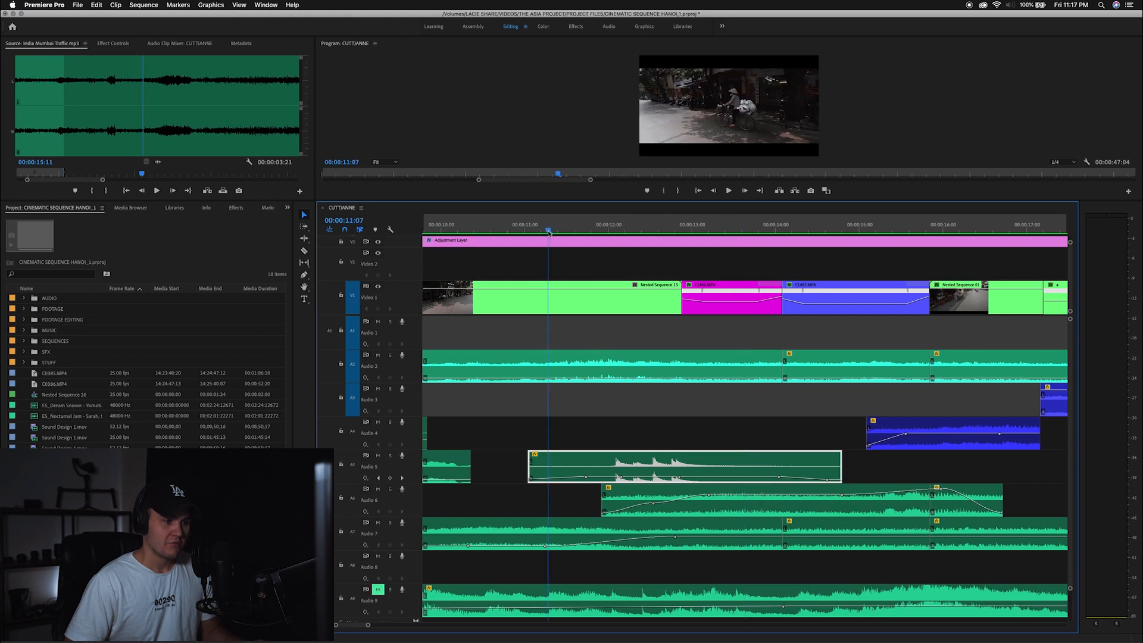
pyautogui.rightClick(530, 468)
pyautogui.click(572, 524)
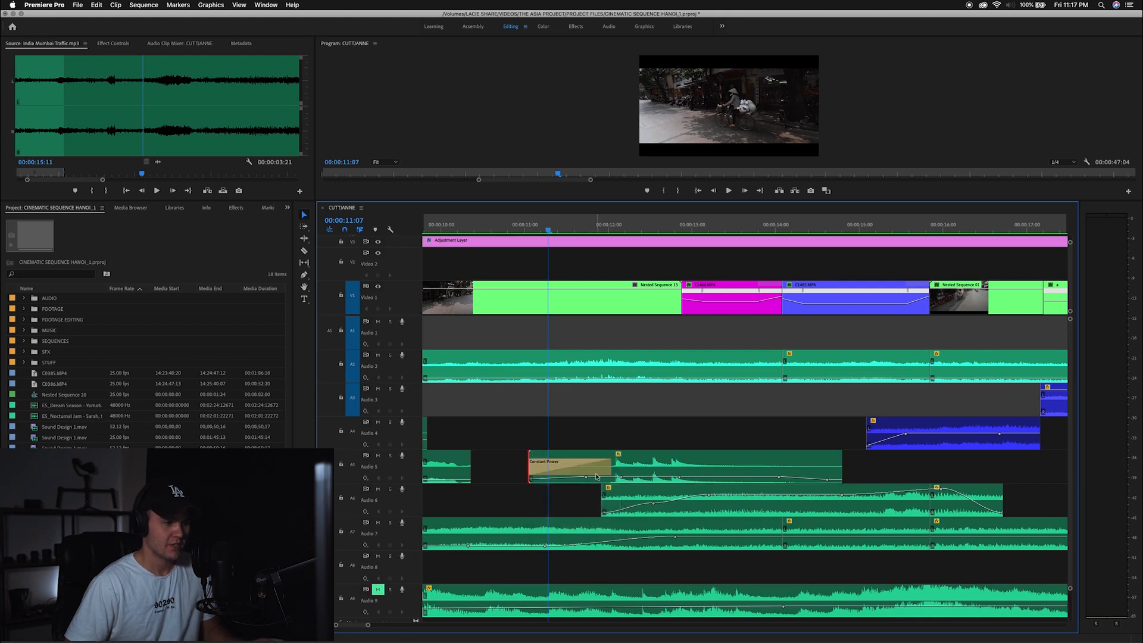
pyautogui.click(597, 476)
pyautogui.press('Delete')
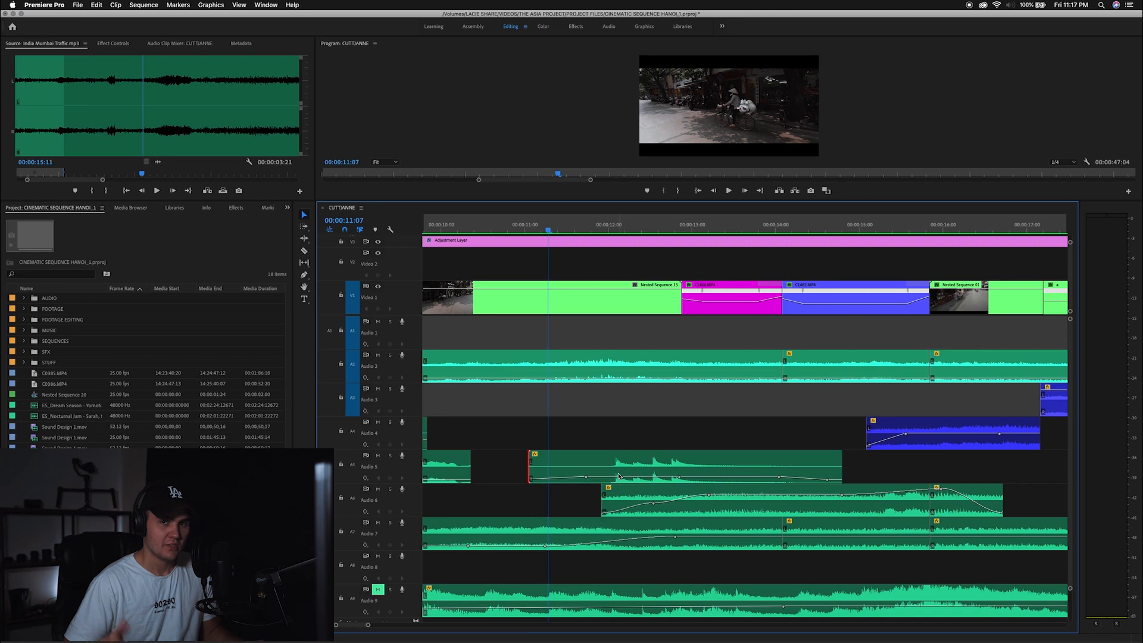
# Step: Examine the overlapping sound effect clips around 00:00:19:00, up close and in the full sequence
pyautogui.press('-')
pyautogui.press('-')
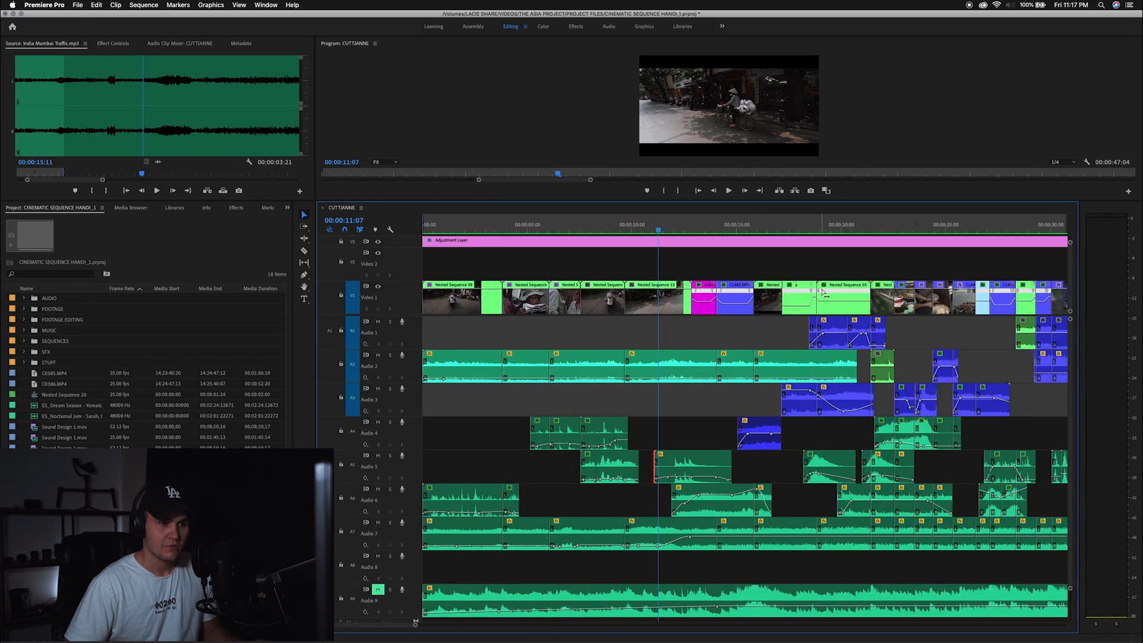
pyautogui.click(820, 224)
pyautogui.press('=')
pyautogui.press('=')
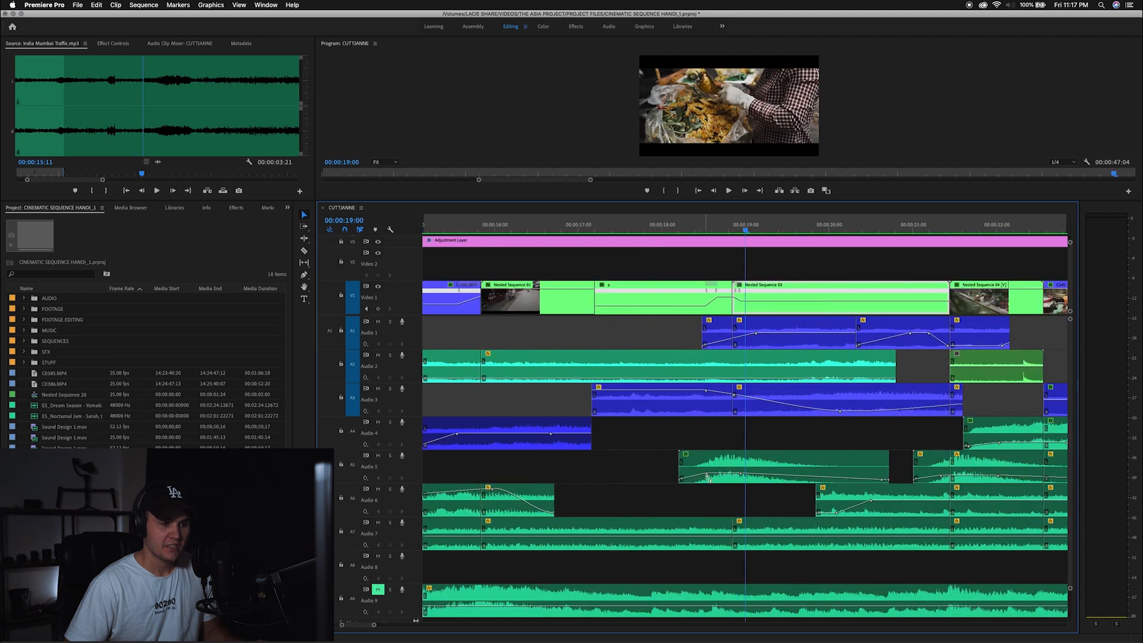
pyautogui.press('-')
pyautogui.press('-')
pyautogui.press('-')
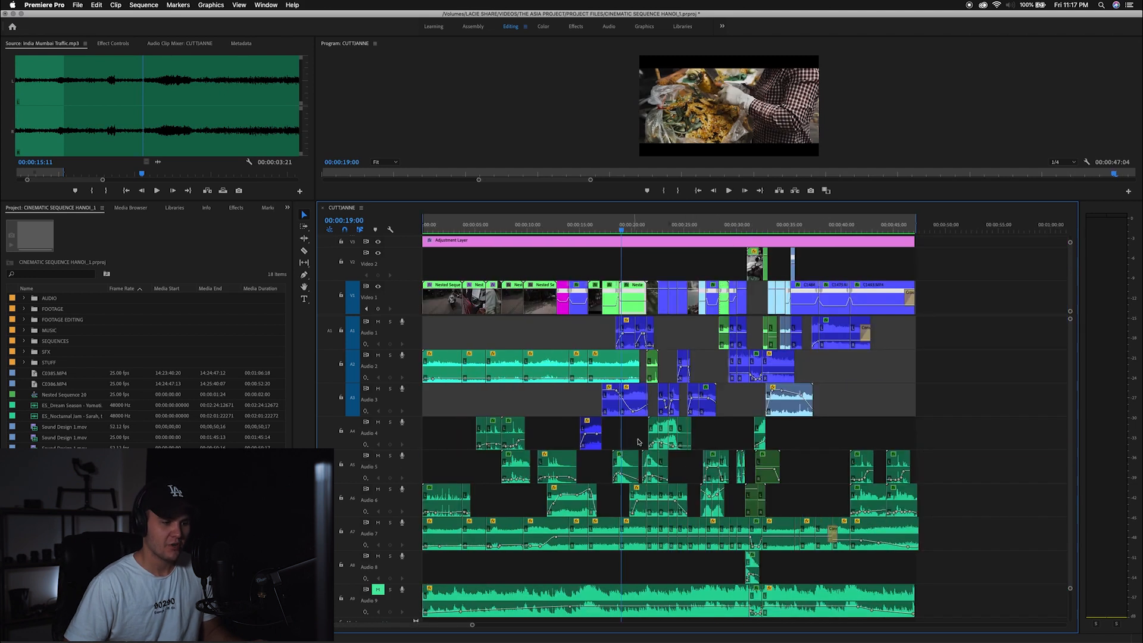
# Step: Open the Audio 7 traffic clip near 00:00:10:04 in the source monitor and preview its sound
pyautogui.click(523, 229)
pyautogui.press('=')
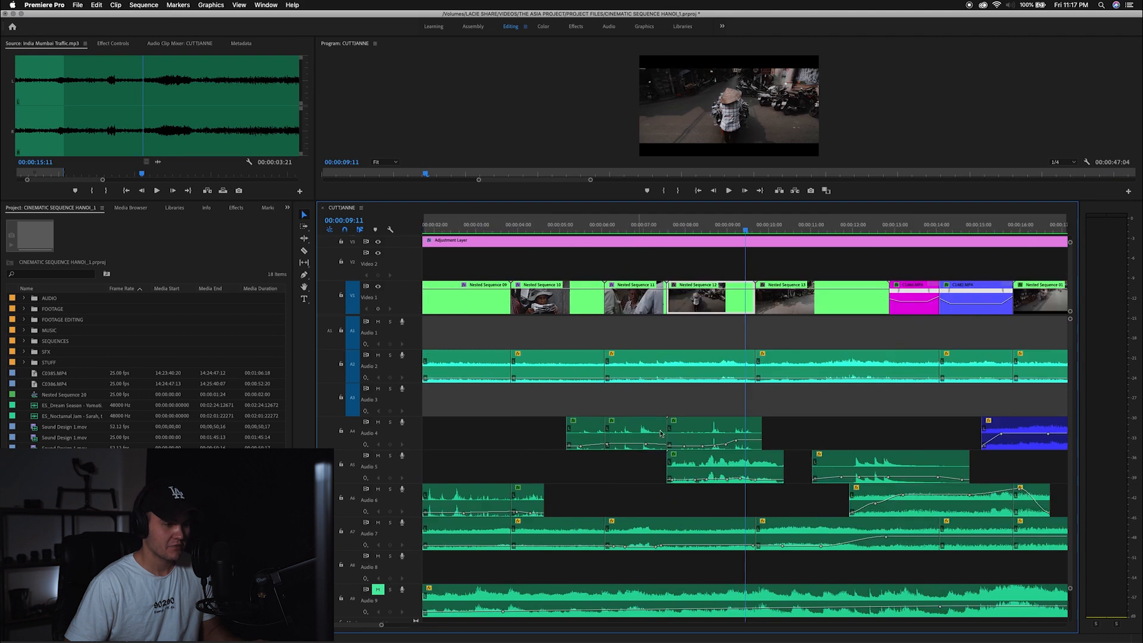
pyautogui.click(620, 534)
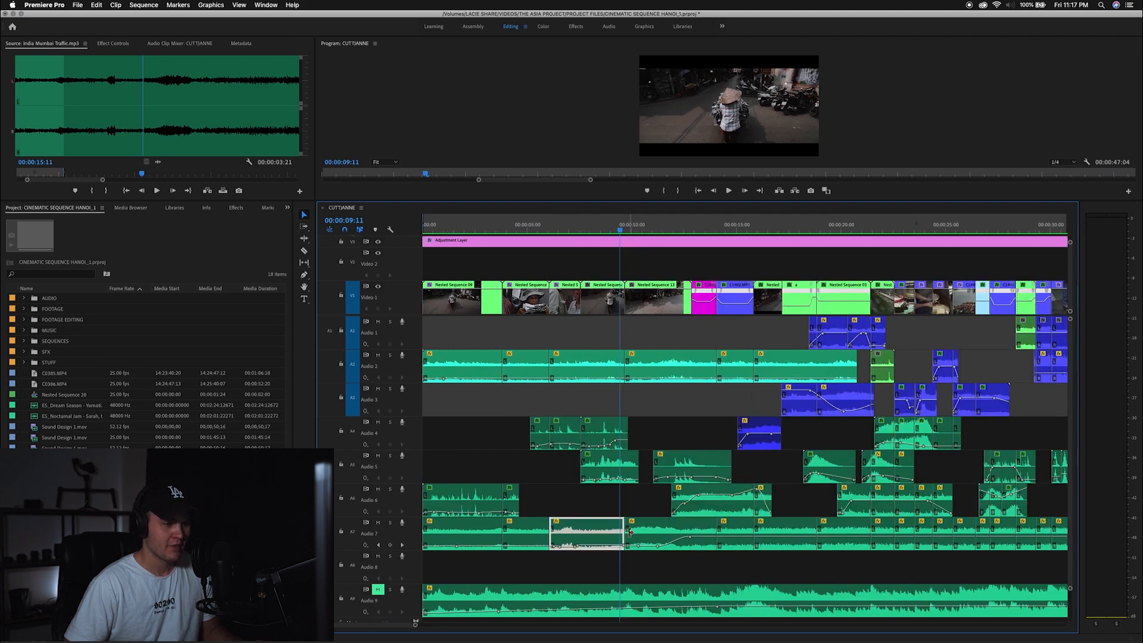
pyautogui.click(646, 536)
pyautogui.click(635, 231)
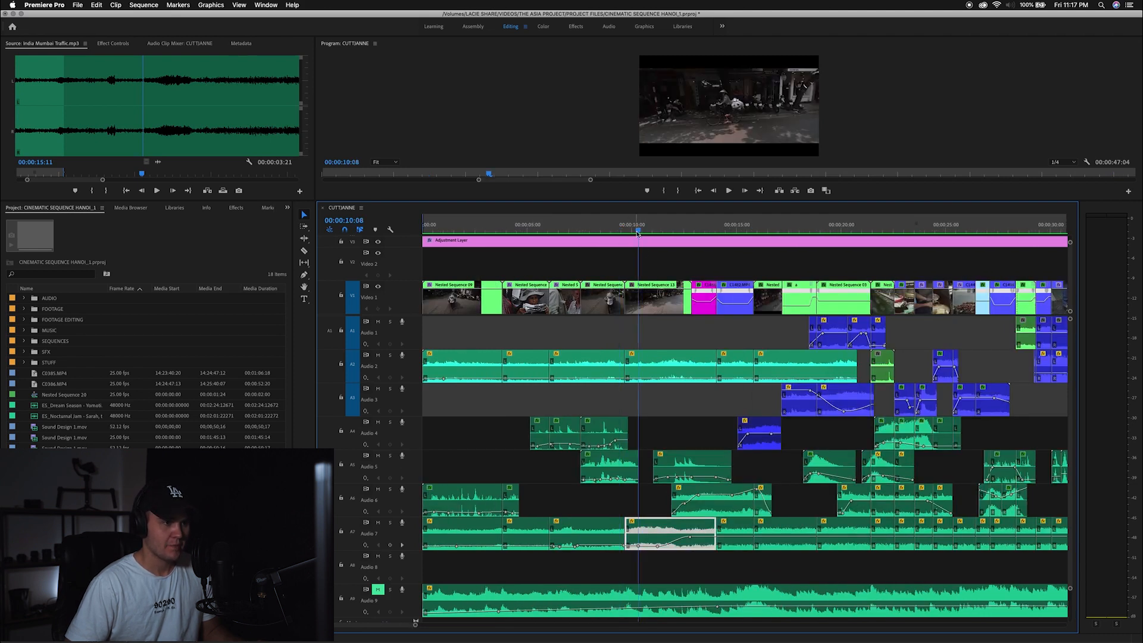
pyautogui.doubleClick(648, 531)
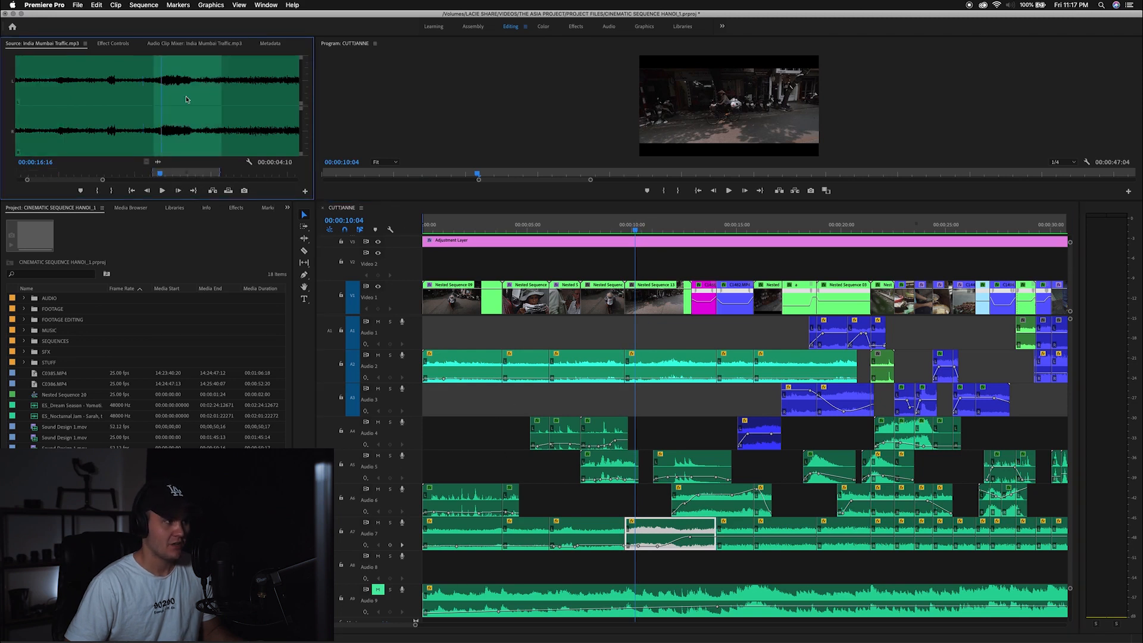
pyautogui.click(162, 191)
pyautogui.click(162, 190)
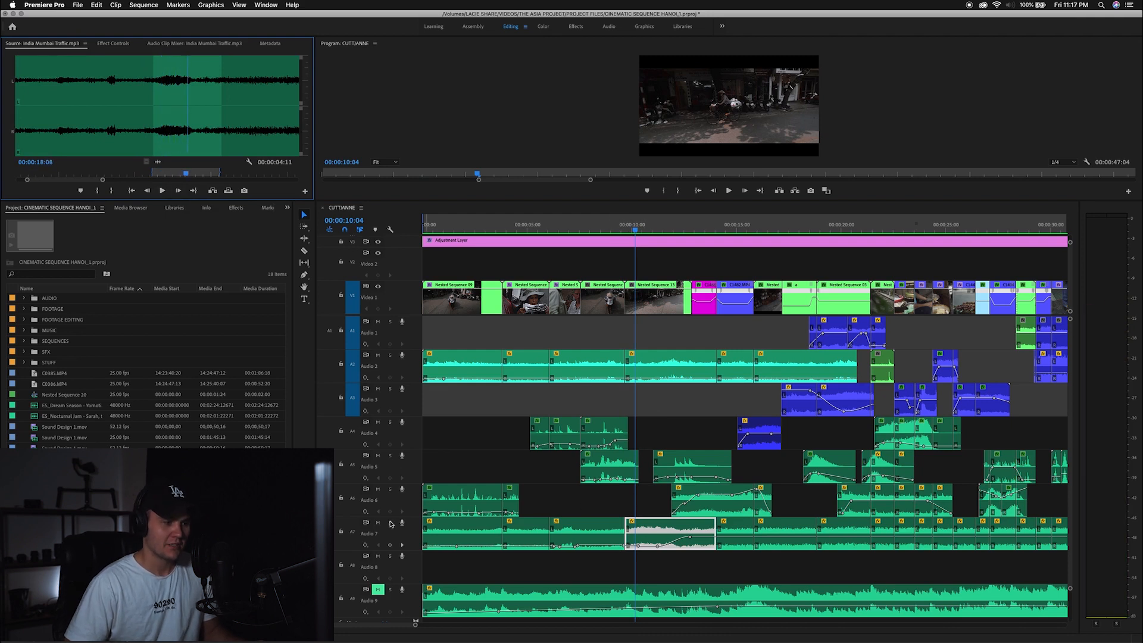
# Step: Solo the Audio 7 track and play the sequence from 00:00:10:04 to hear the traffic ambience
pyautogui.click(390, 523)
pyautogui.press('space')
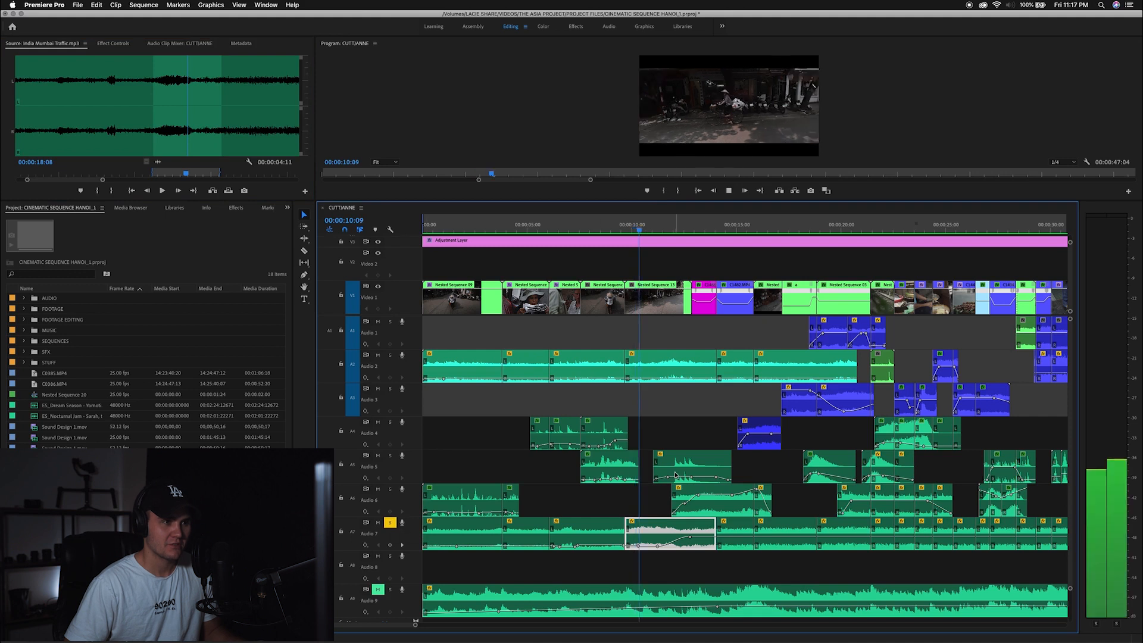
pyautogui.press('space')
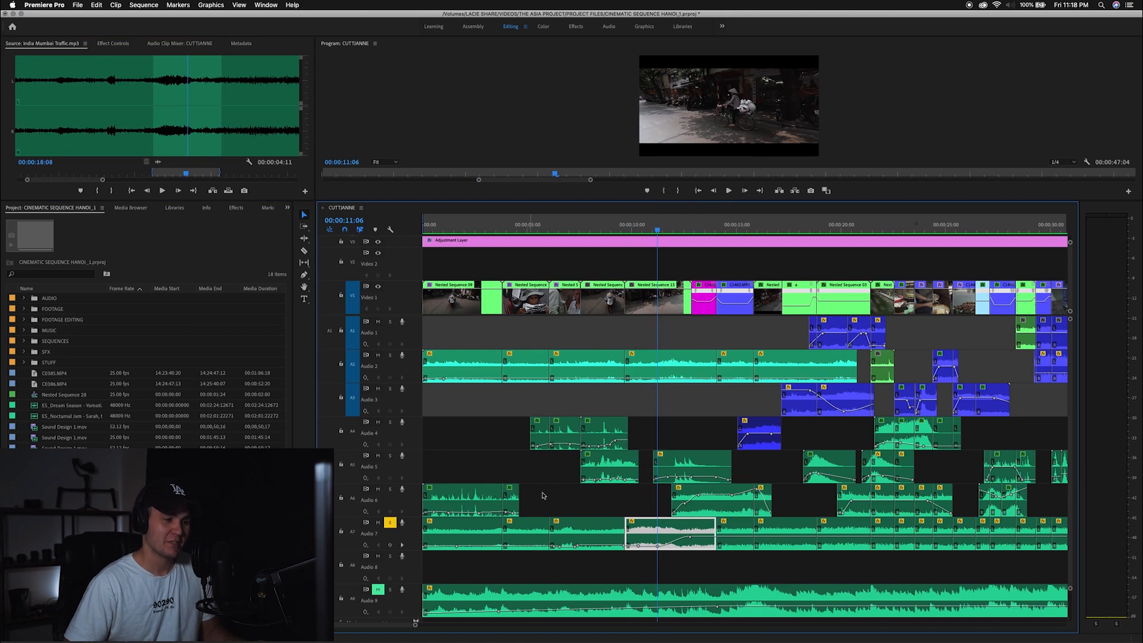
# Step: Examine how the audio clips meet and fade at the cut around 00:00:17:02
pyautogui.press('-')
pyautogui.click(611, 226)
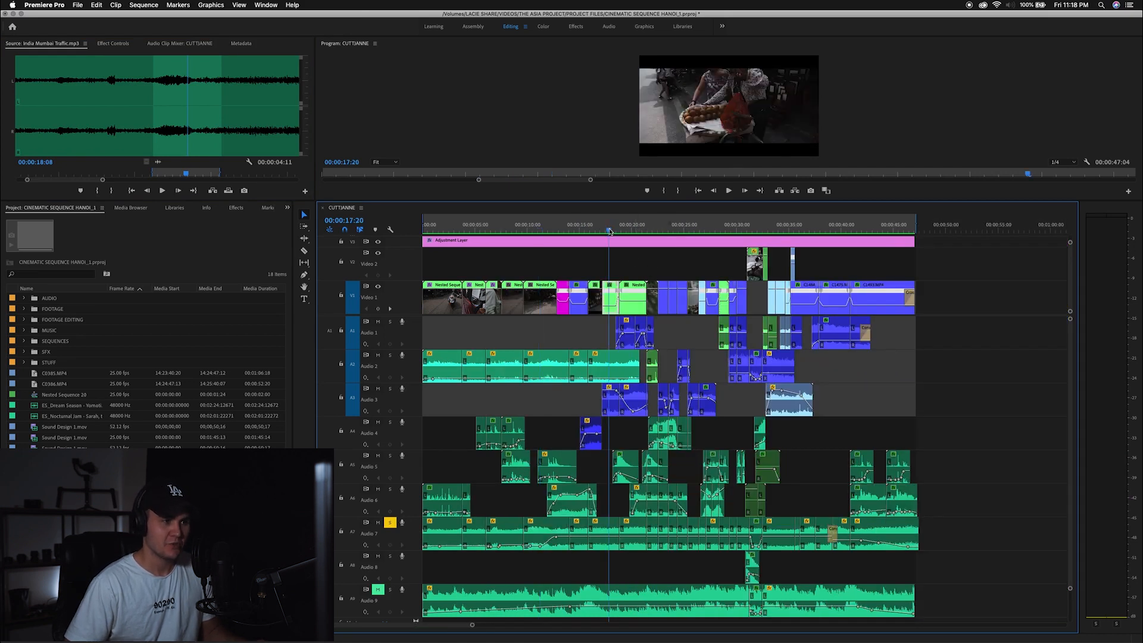
pyautogui.press('=')
pyautogui.press('=')
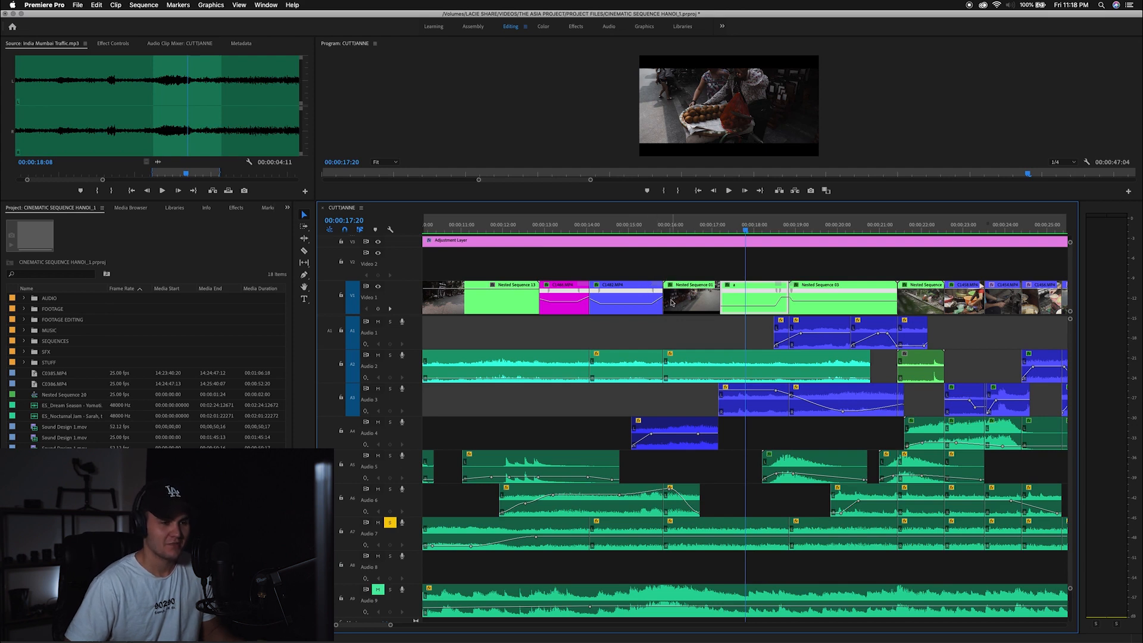
pyautogui.press('=')
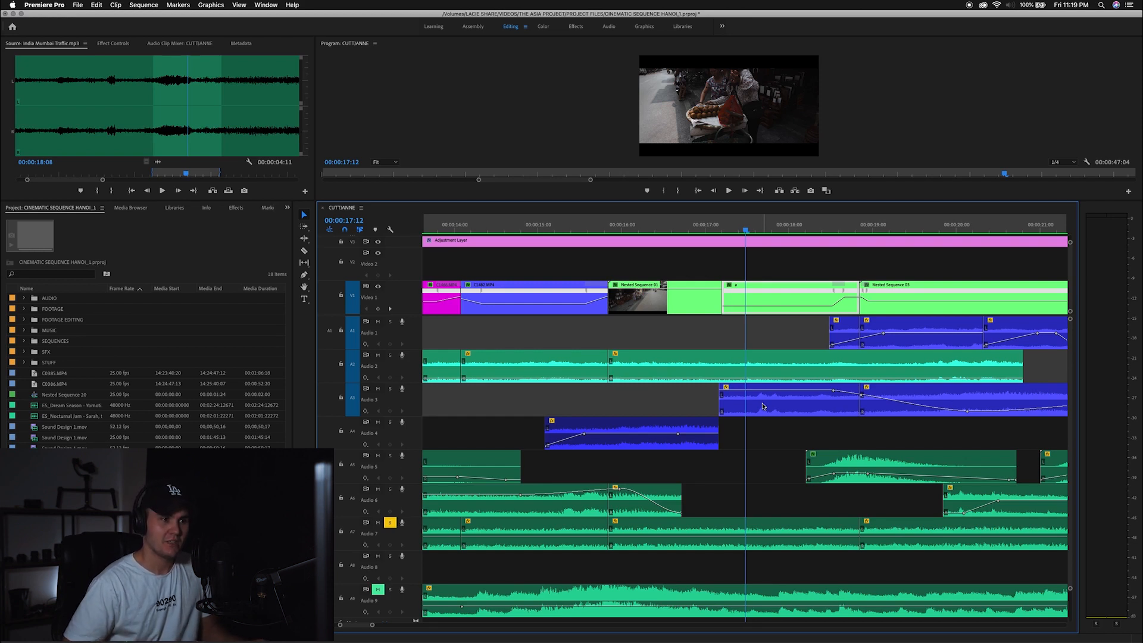
pyautogui.click(713, 224)
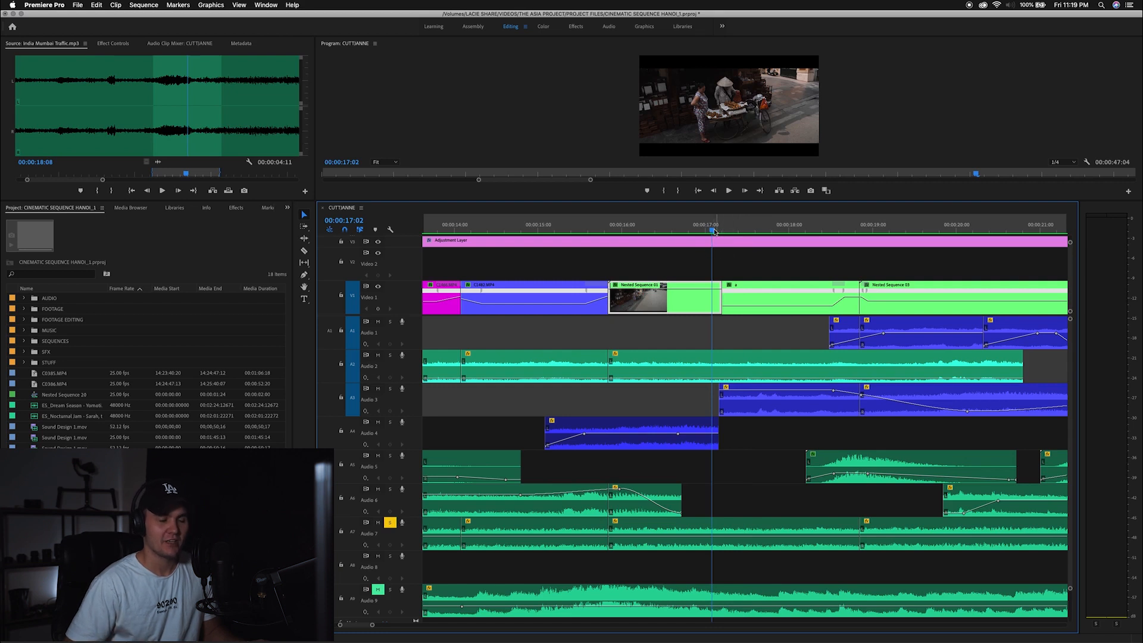
pyautogui.scroll(2, 714, 231)
pyautogui.scroll(-2, 750, 232)
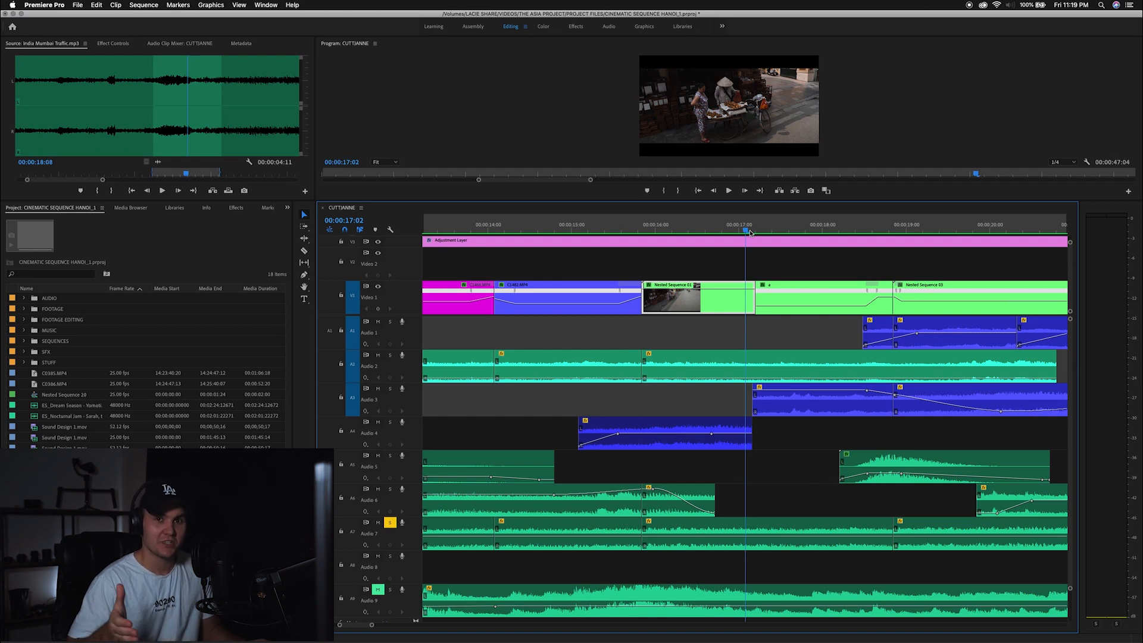
pyautogui.scroll(-3, 744, 245)
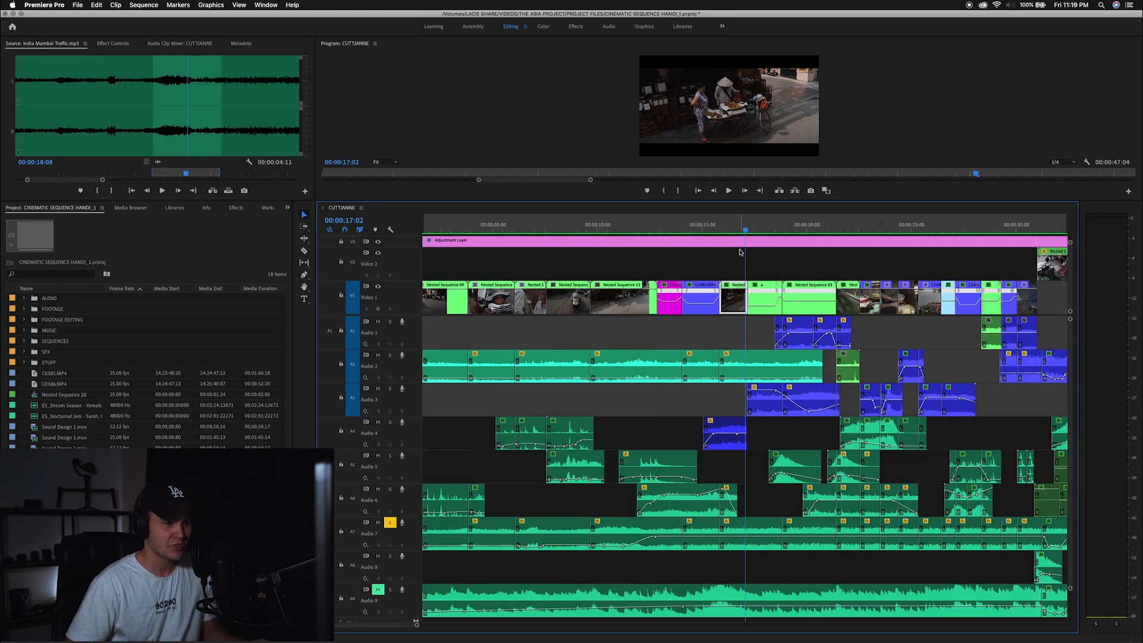
# Step: Switch to Safari and open youtube.com
pyautogui.moveTo(651, 628)
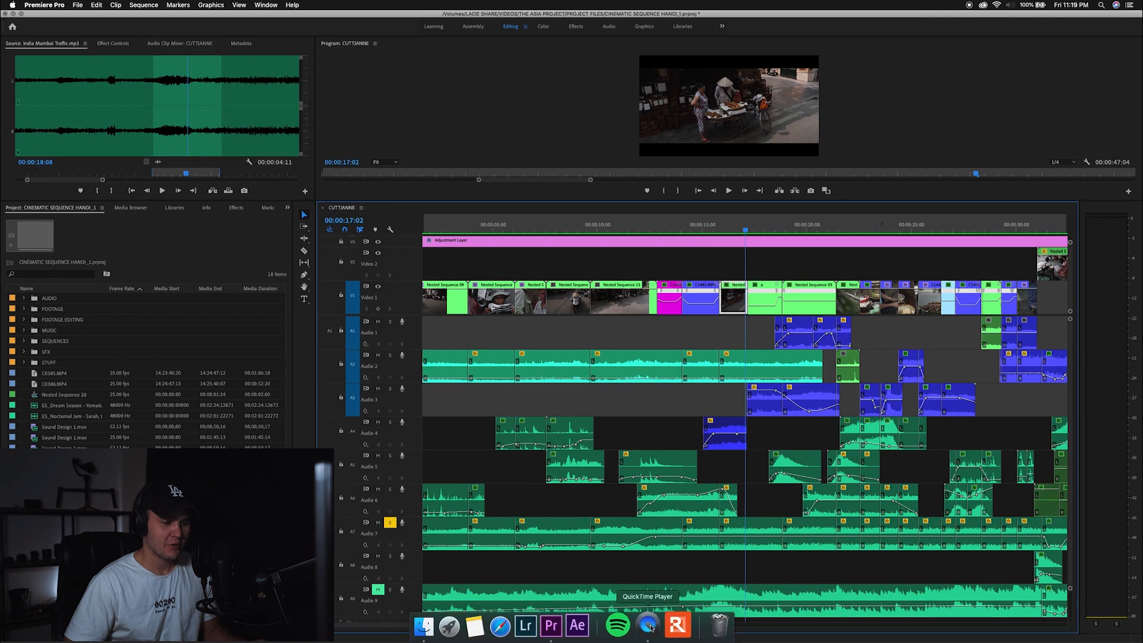
pyautogui.click(500, 626)
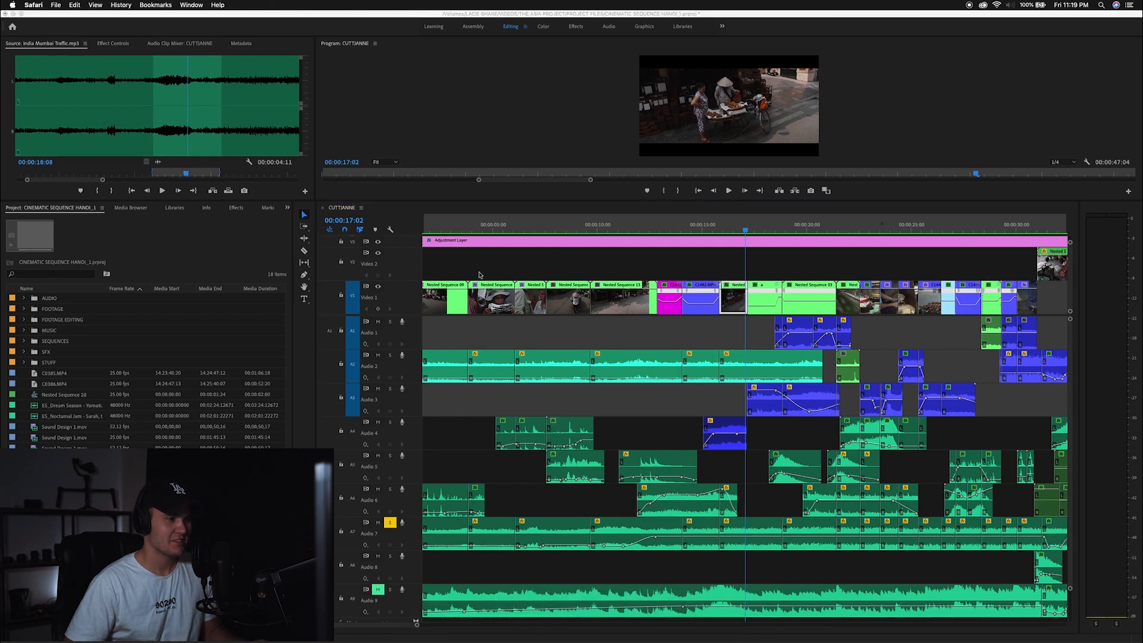
pyautogui.write('youtube.com')
pyautogui.press('Return')
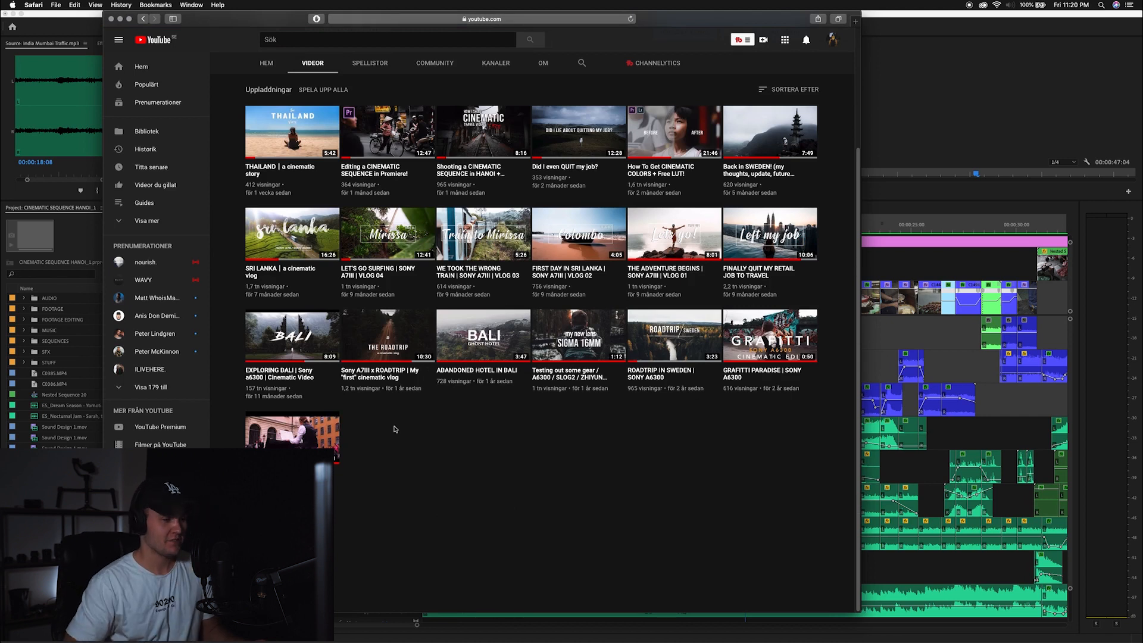
# Step: Open the oldest video on the channel's uploads page and play its train door scene from about 0:04
pyautogui.click(286, 441)
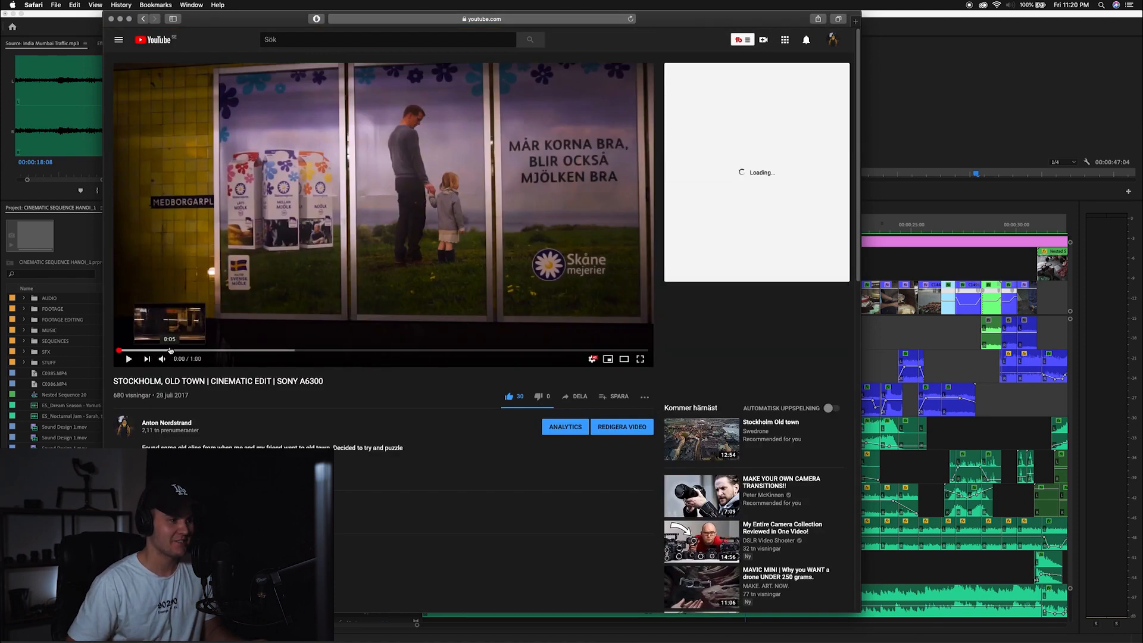
pyautogui.click(171, 351)
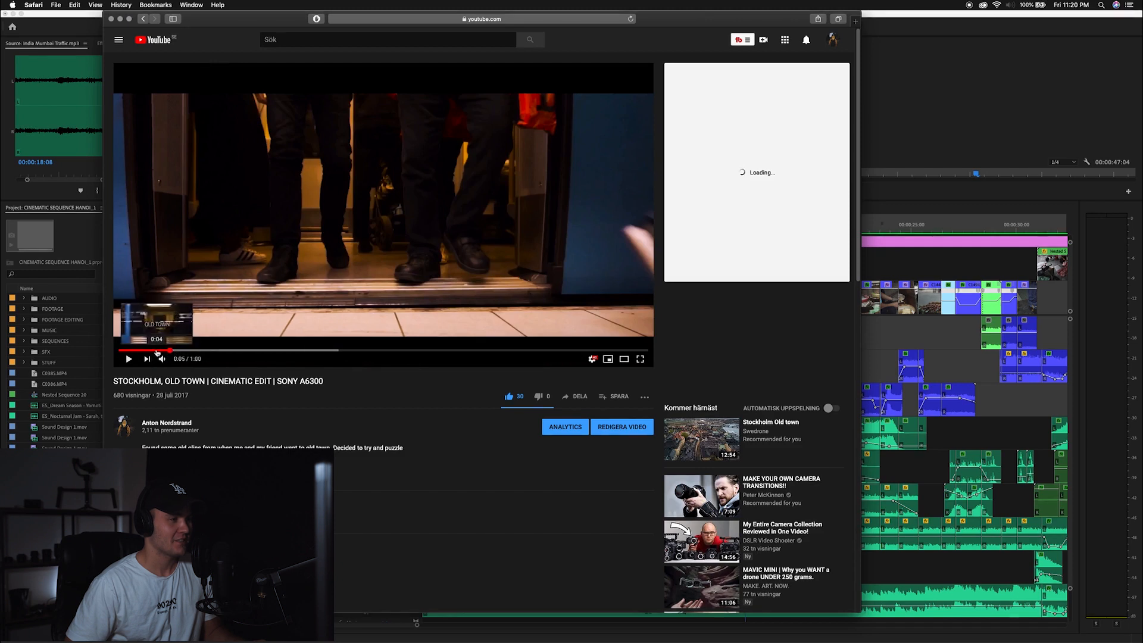
pyautogui.click(148, 350)
pyautogui.press('Left')
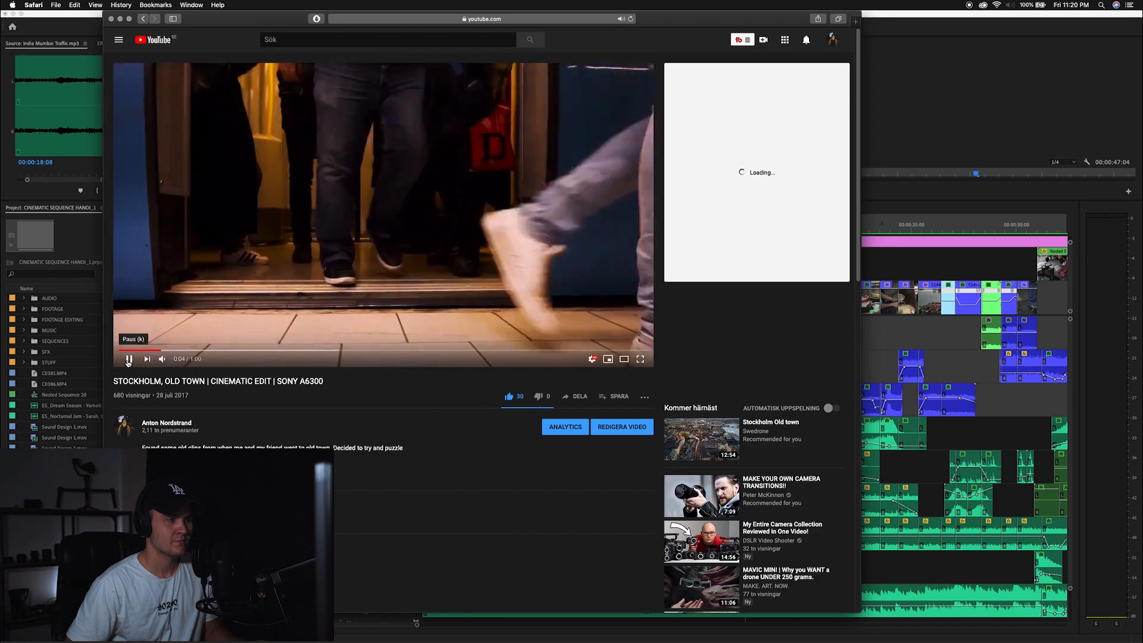
# Step: Replay the YouTube train scene and its cut to the photographer, about 0:04 to 0:09, and return to Premiere Pro
pyautogui.click(128, 360)
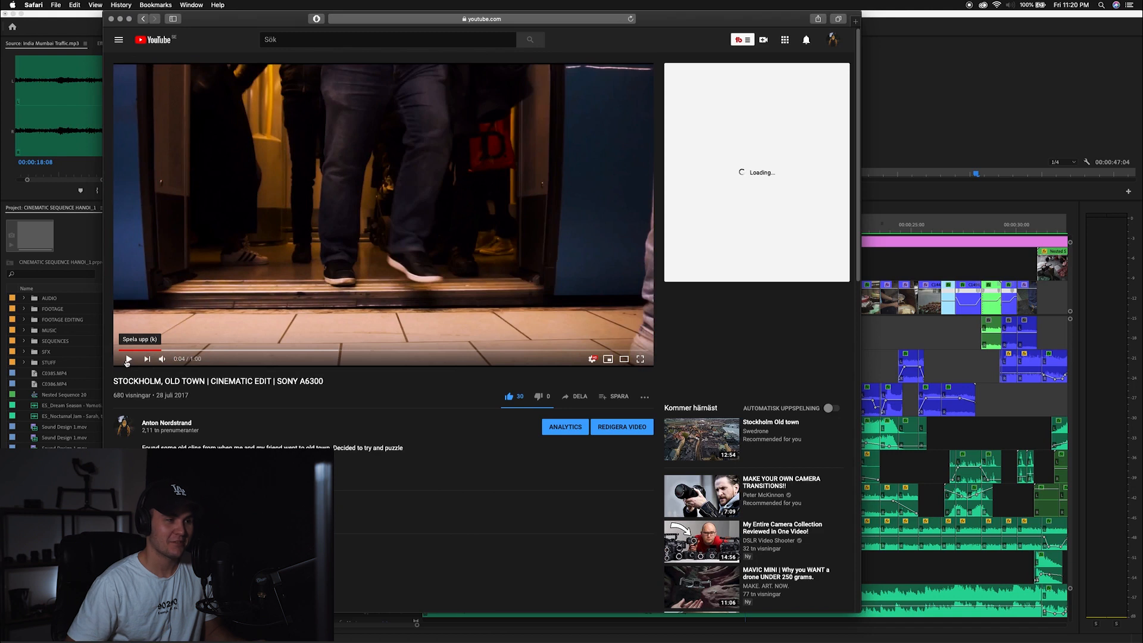
pyautogui.click(128, 359)
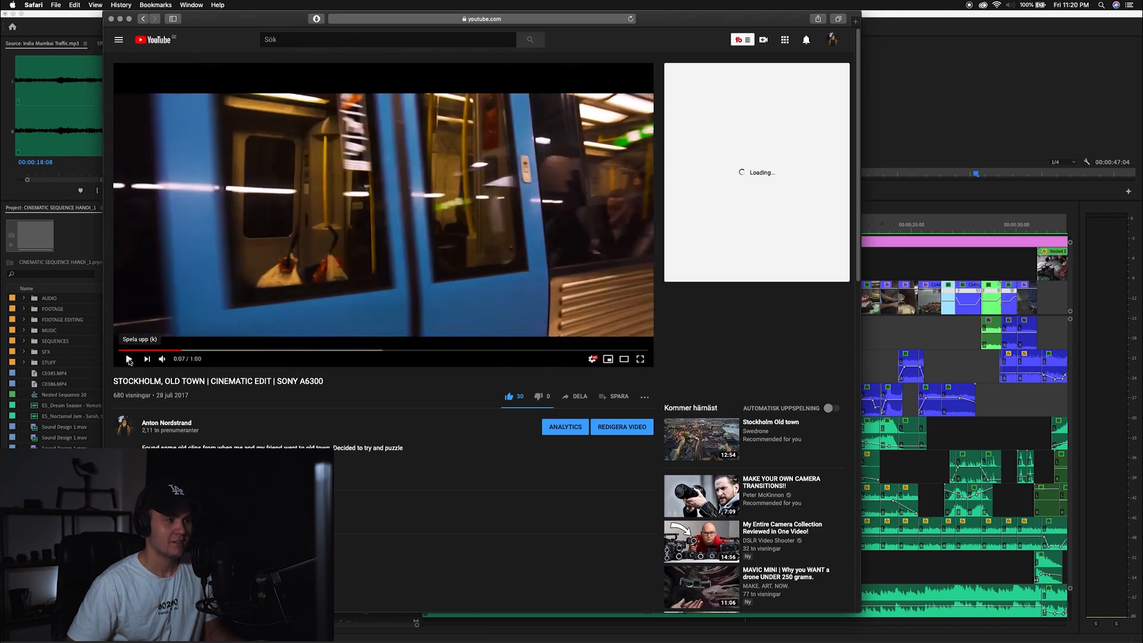
pyautogui.click(129, 358)
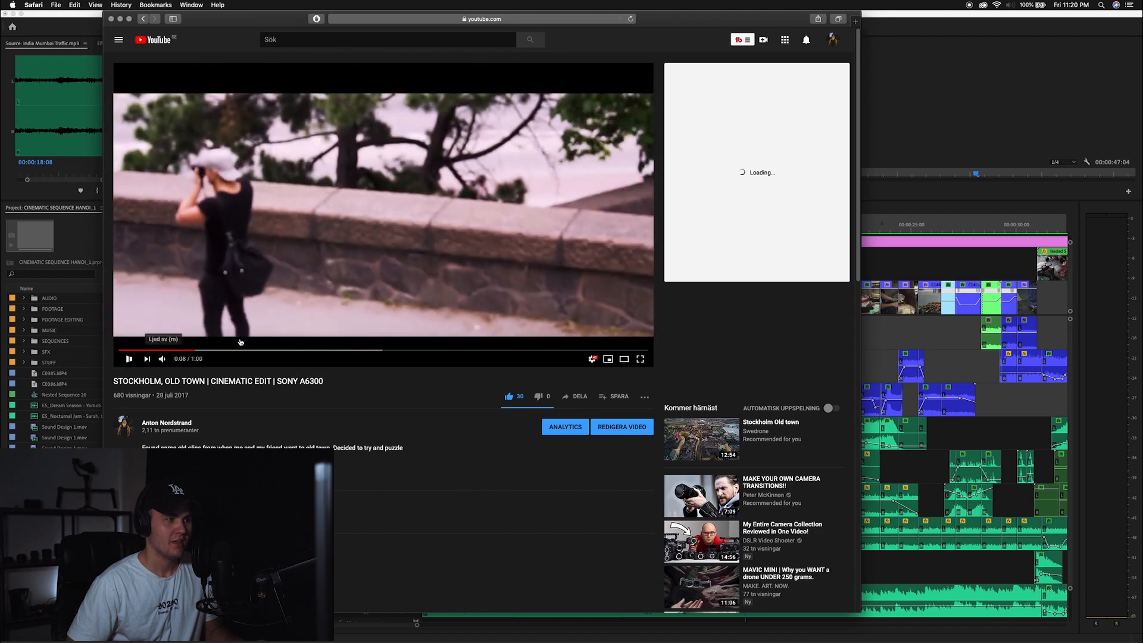
pyautogui.click(173, 350)
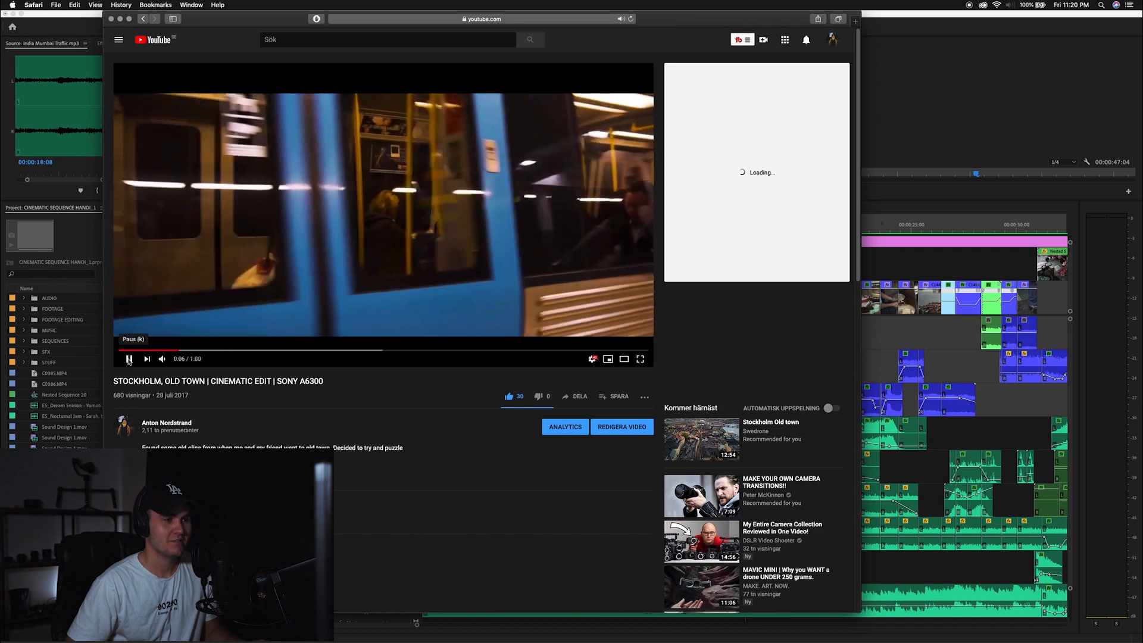
pyautogui.click(128, 359)
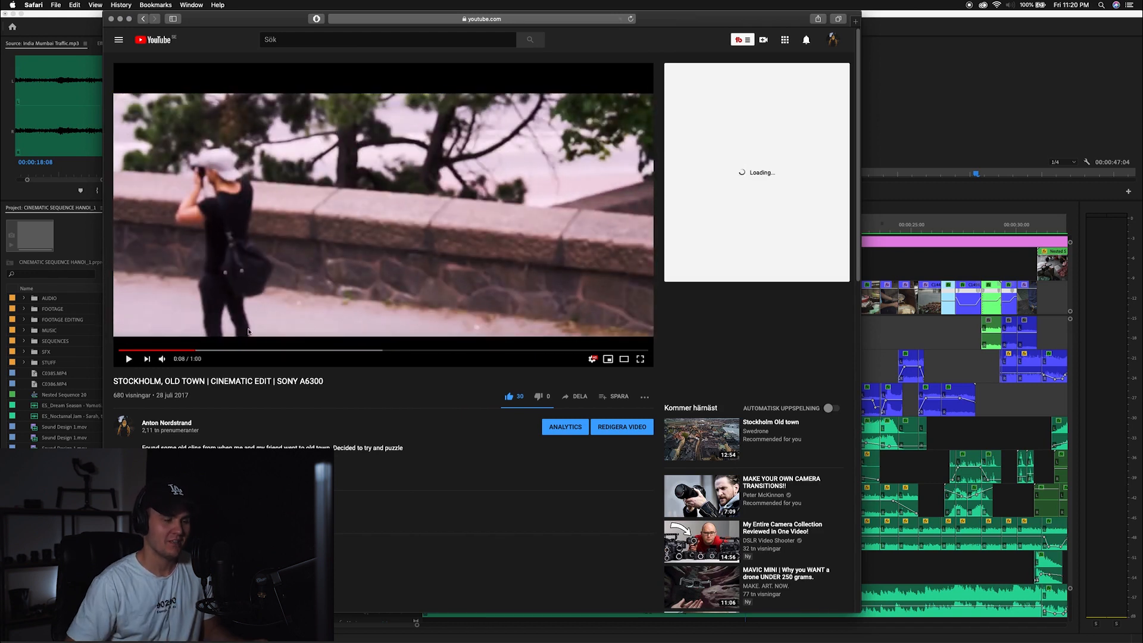
pyautogui.click(127, 359)
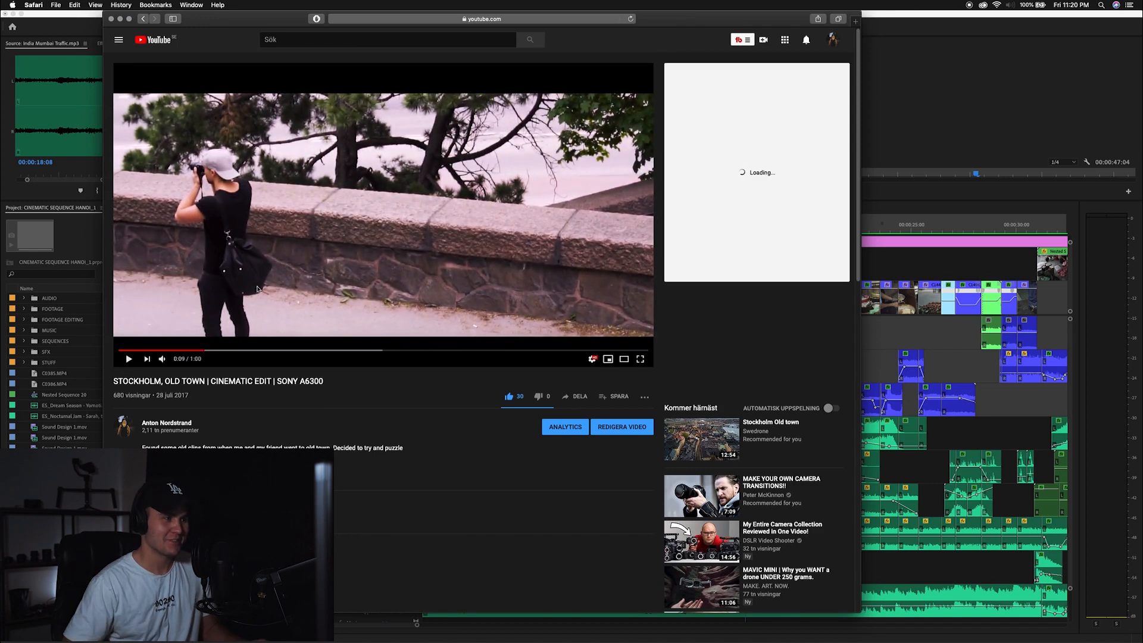
pyautogui.press('super+m')
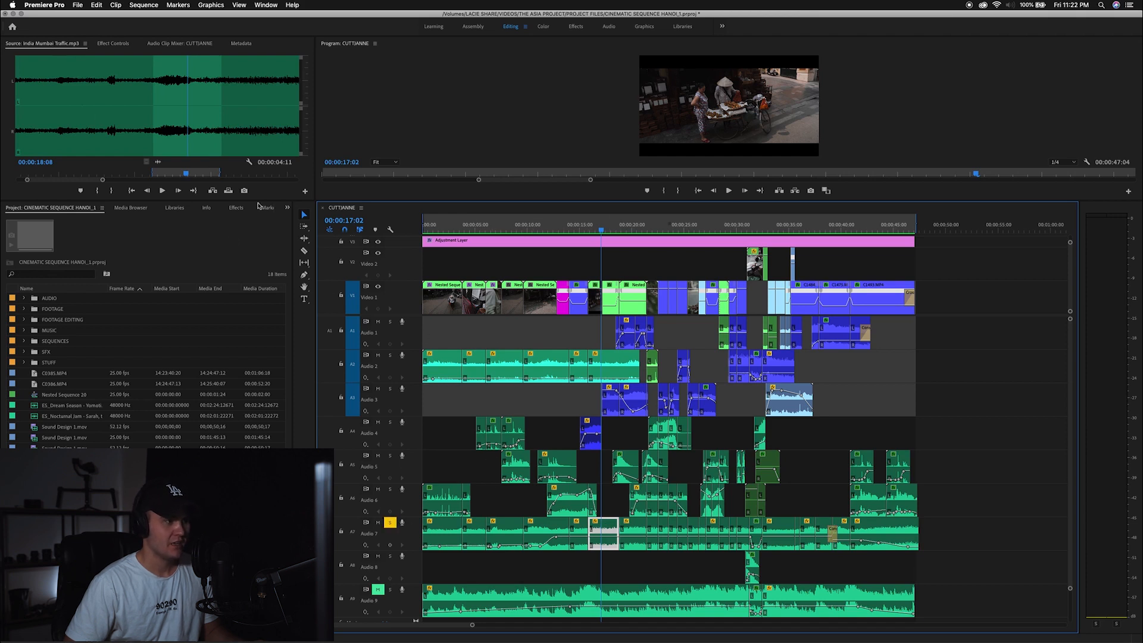
# Step: Play India Mumbai Traffic.mp3 in the Source monitor from 00:00:21:05 and deselect the clip on Audio 7
pyautogui.click(67, 89)
pyautogui.click(229, 127)
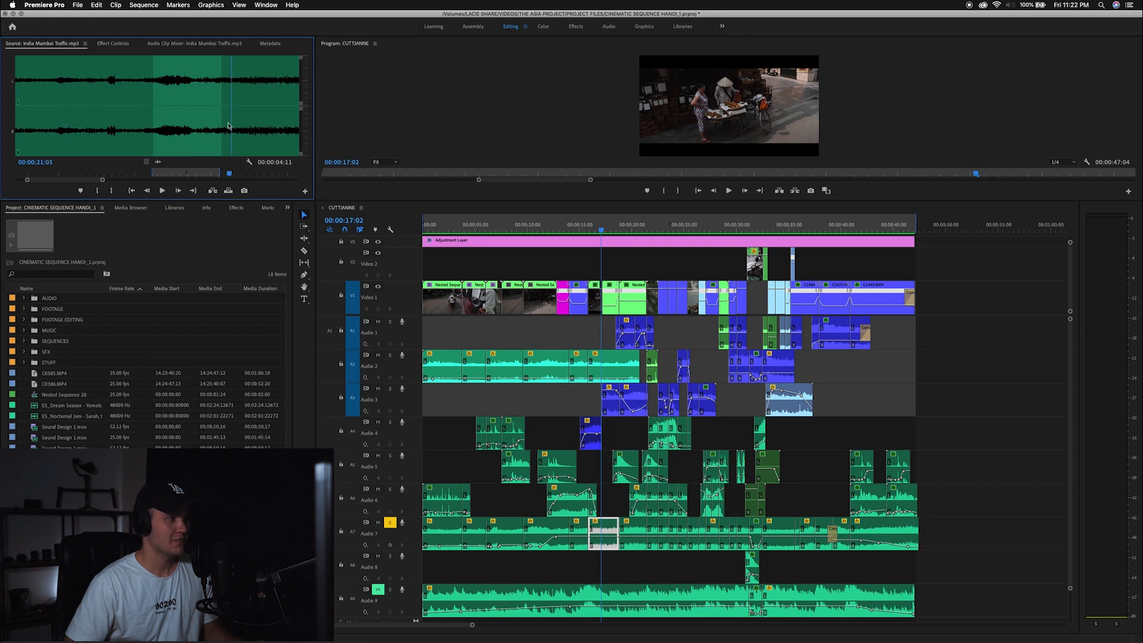
pyautogui.click(162, 191)
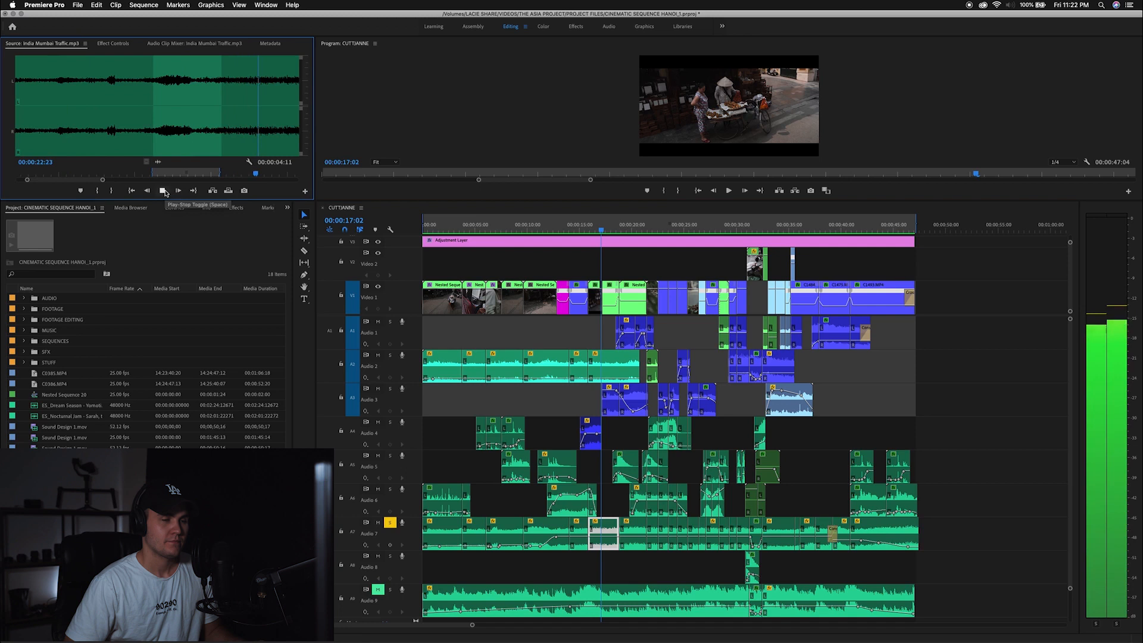
pyautogui.click(163, 190)
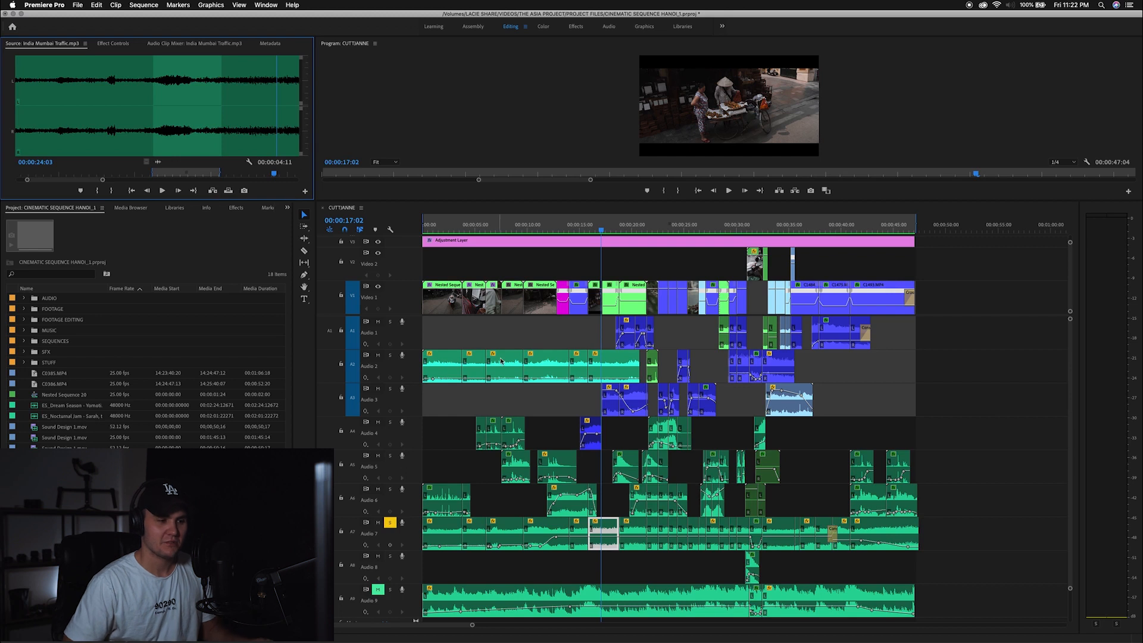
pyautogui.click(608, 559)
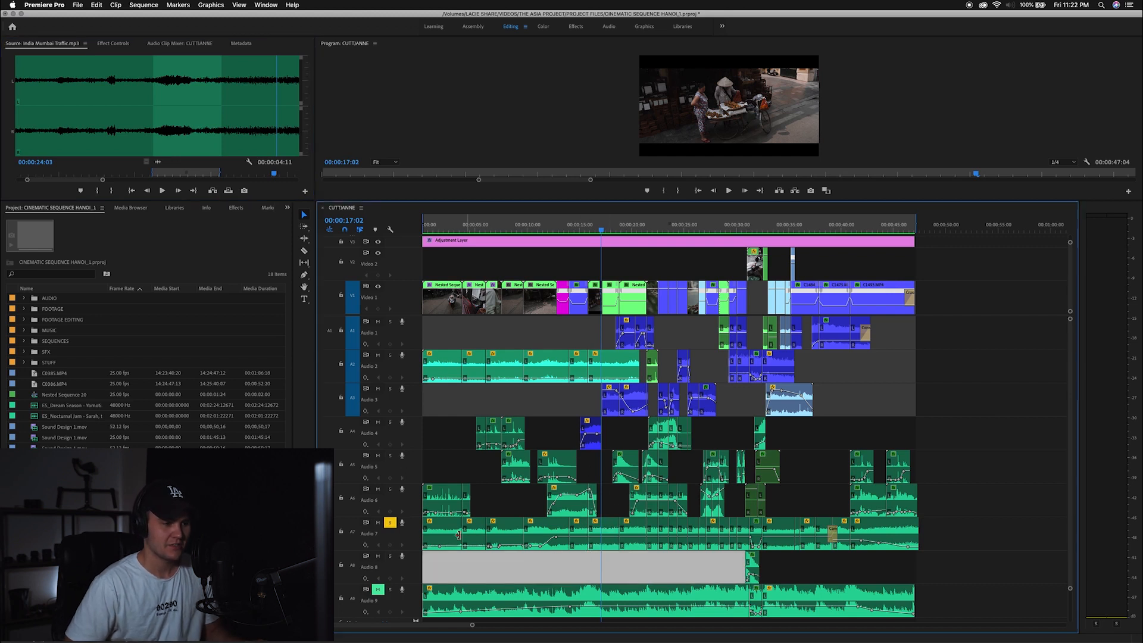
pyautogui.moveTo(995, 539); pyautogui.dragTo(932, 538)
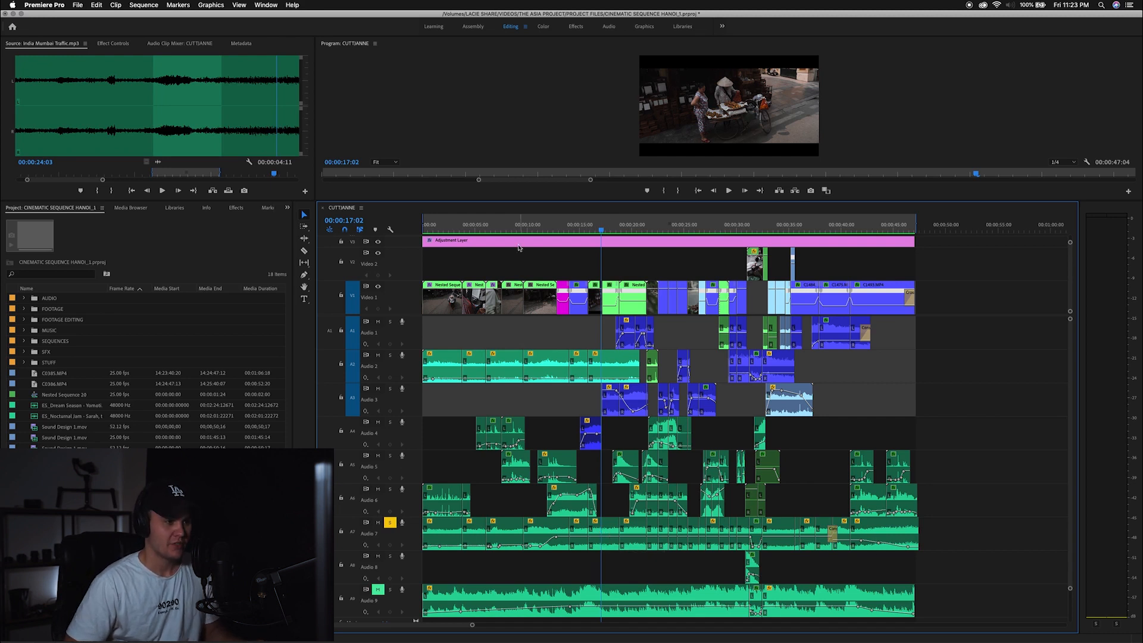
# Step: Place the playhead at 00:00:06:09 and select the Audio 4 clip beneath Nested Sequence 11
pyautogui.click(515, 227)
pyautogui.press('=')
pyautogui.press('=')
pyautogui.press('-')
pyautogui.press('=')
pyautogui.click(657, 228)
pyautogui.press('Left')
pyautogui.press('Left')
pyautogui.press('Left')
pyautogui.press('Left')
pyautogui.press('Left')
pyautogui.press('Left')
pyautogui.press('Left')
pyautogui.press('Left')
pyautogui.click(658, 428)
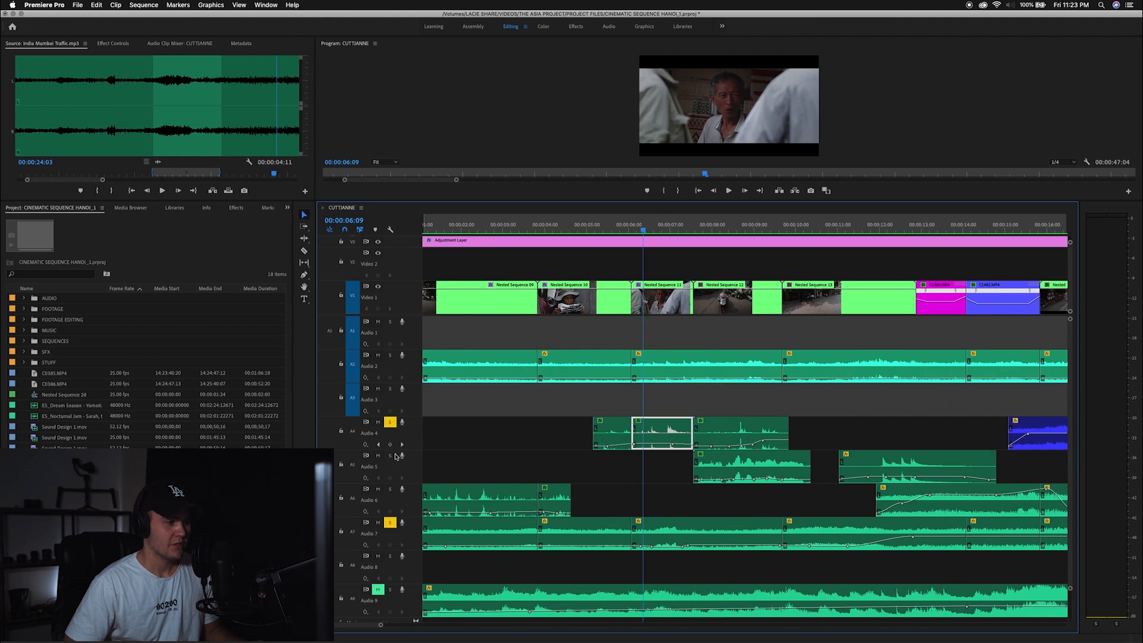
# Step: Listen to the soloed Audio 4 track up to 00:00:07:10 and open its restaurant ambience clip in the Source monitor
pyautogui.scroll(2, 425, 510)
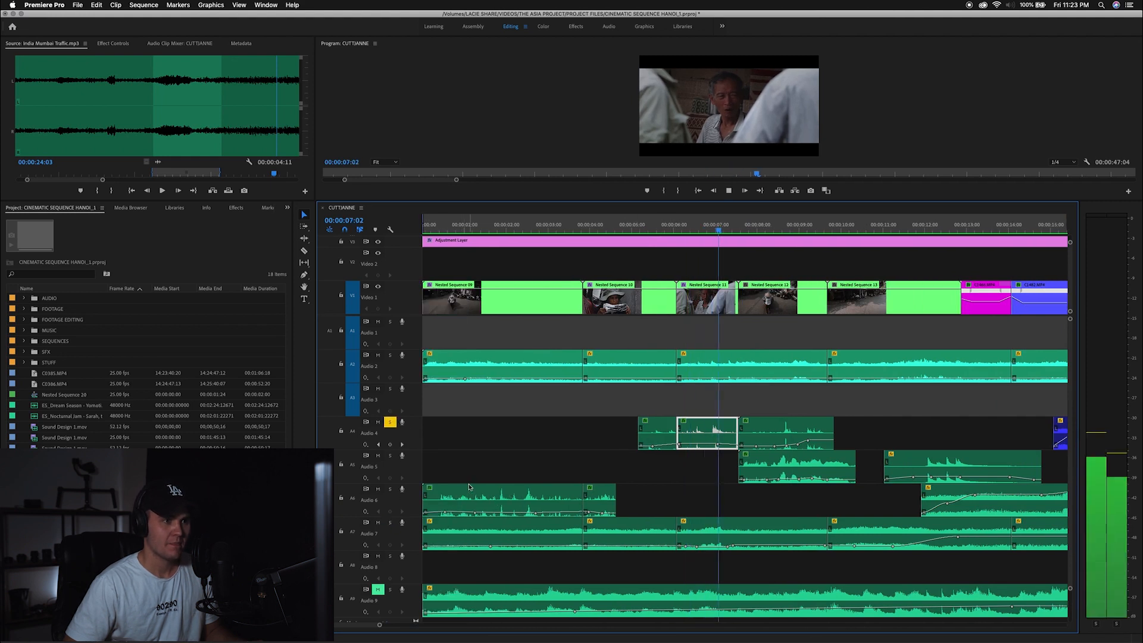
pyautogui.press('space')
pyautogui.doubleClick(731, 432)
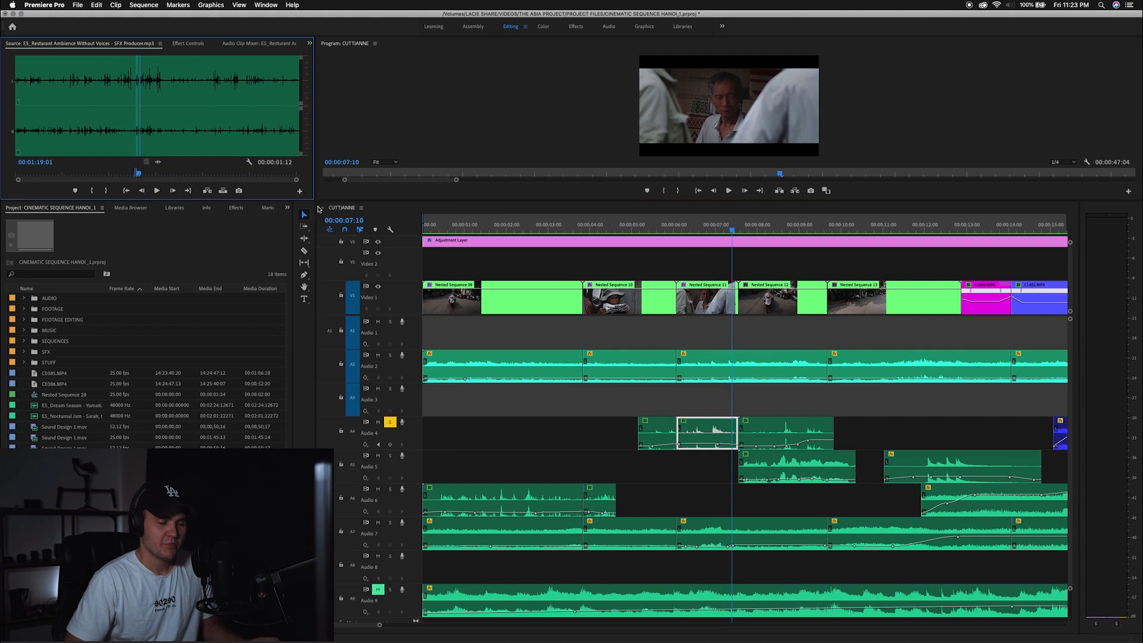
pyautogui.click(682, 231)
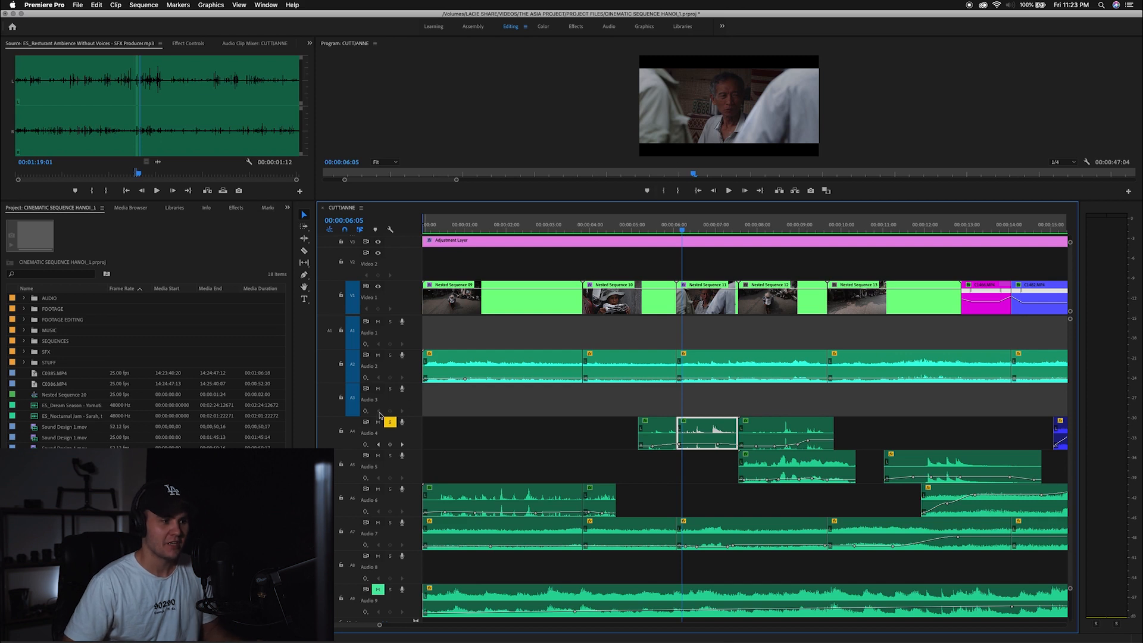
# Step: Solo the Audio 4 track and play the railway shot in Nested Sequence 04 from 00:00:21:23
pyautogui.press('\\')
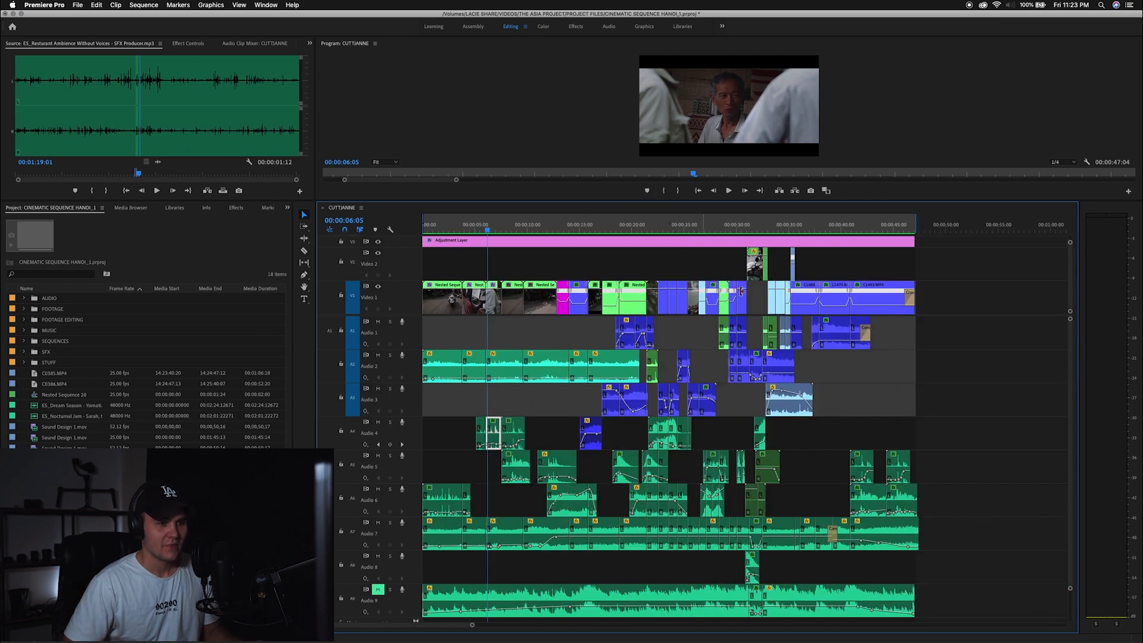
pyautogui.click(668, 226)
pyautogui.press('\\')
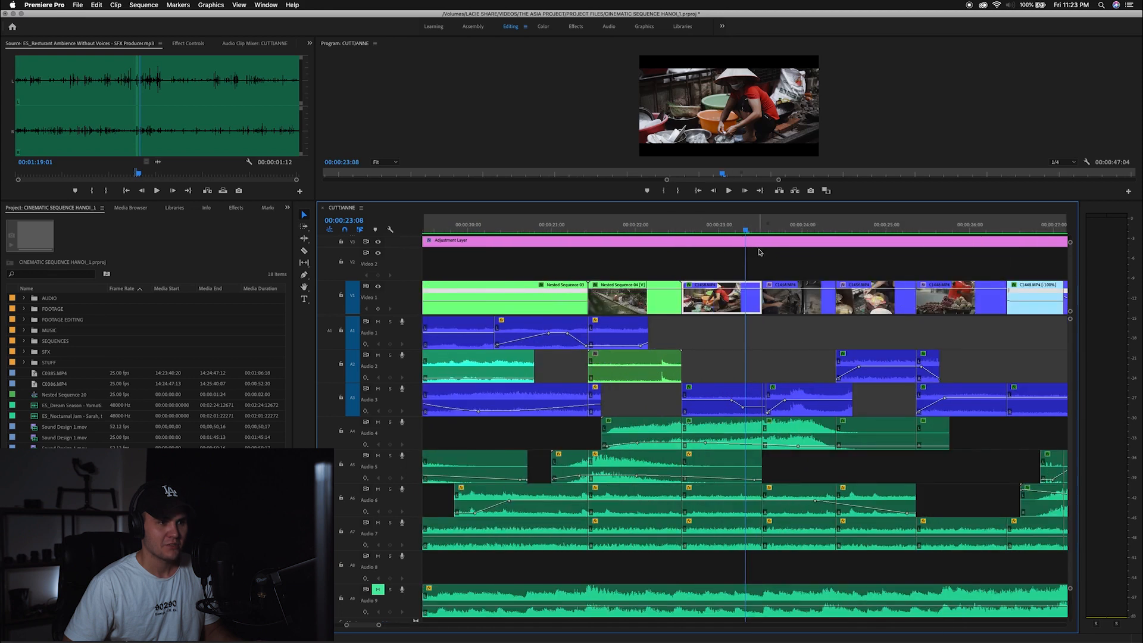
pyautogui.press('-')
pyautogui.press('=')
pyautogui.moveTo(744, 231); pyautogui.dragTo(629, 227)
pyautogui.click(637, 297)
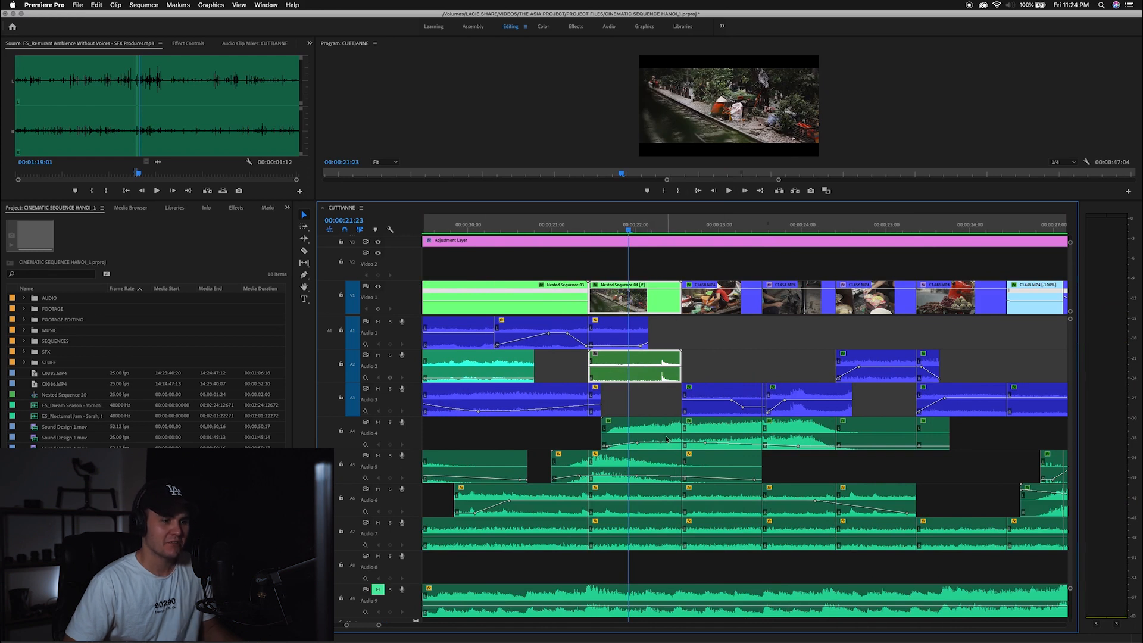
pyautogui.click(636, 432)
pyautogui.click(390, 422)
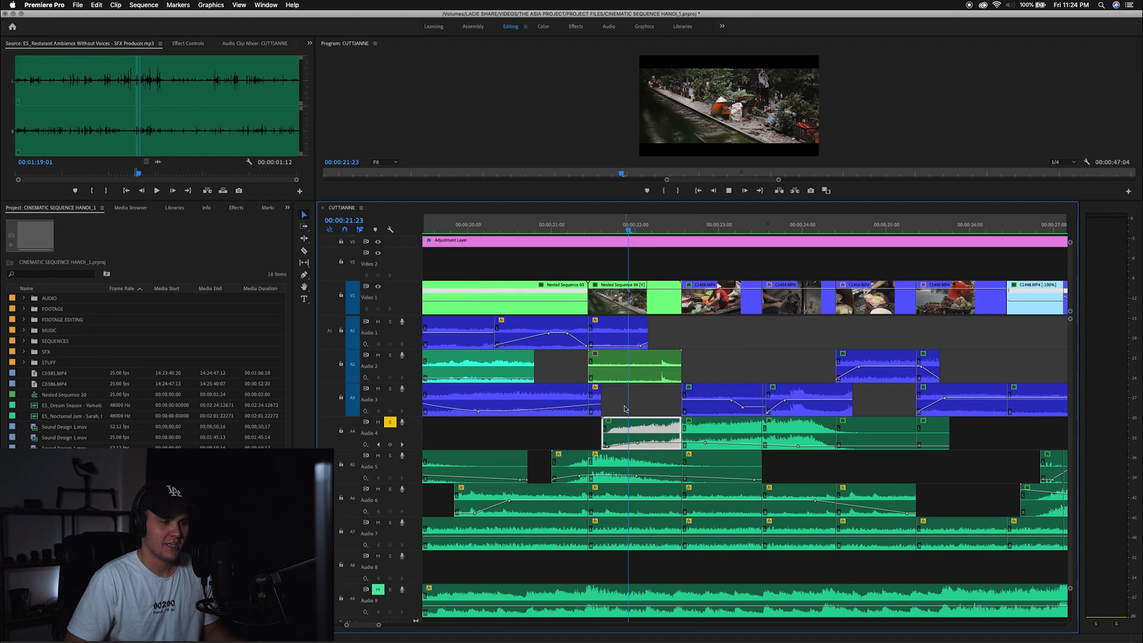
pyautogui.press('space')
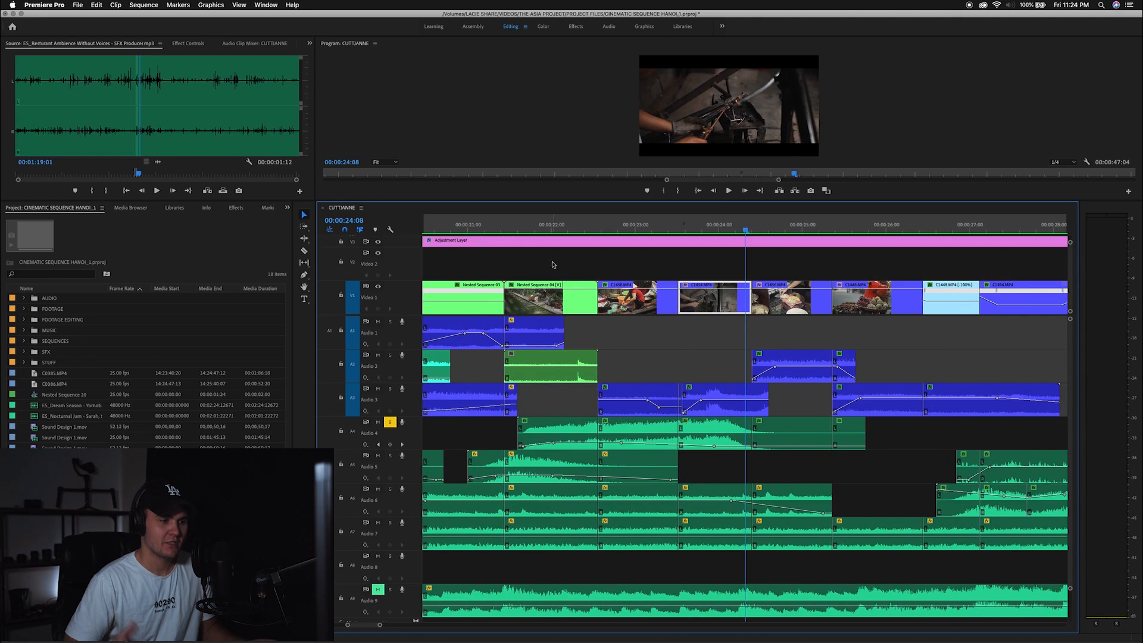
# Step: Open the Audio 6 Train Pass By 2 clip in the Source monitor and play the soloed Audio 6 track from 00:00:21:12
pyautogui.click(547, 298)
pyautogui.doubleClick(548, 498)
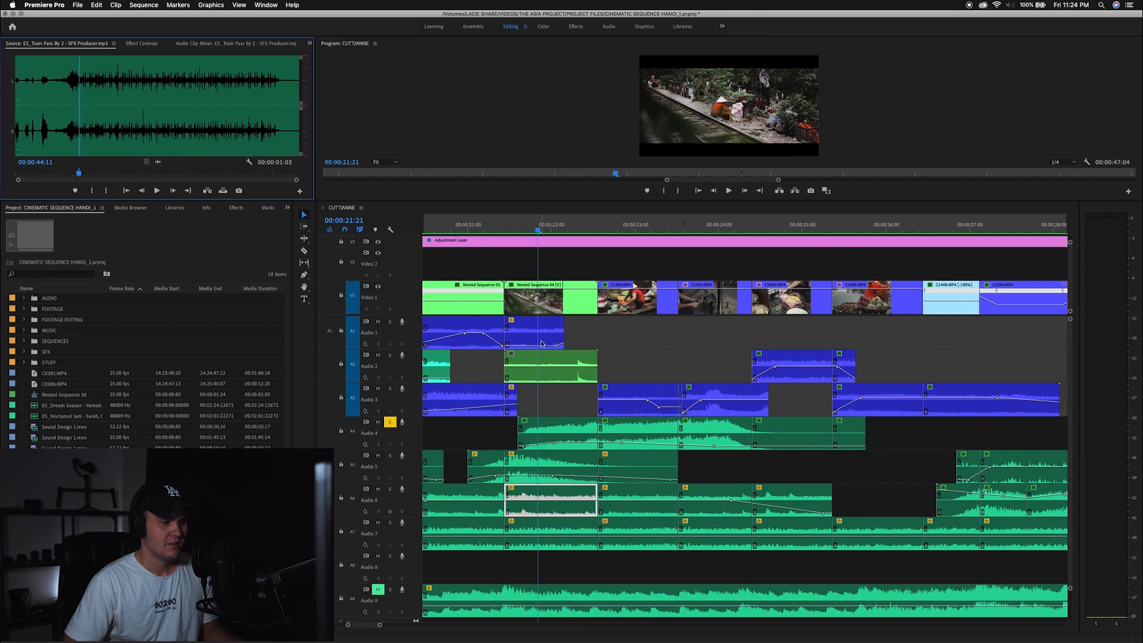
pyautogui.click(509, 229)
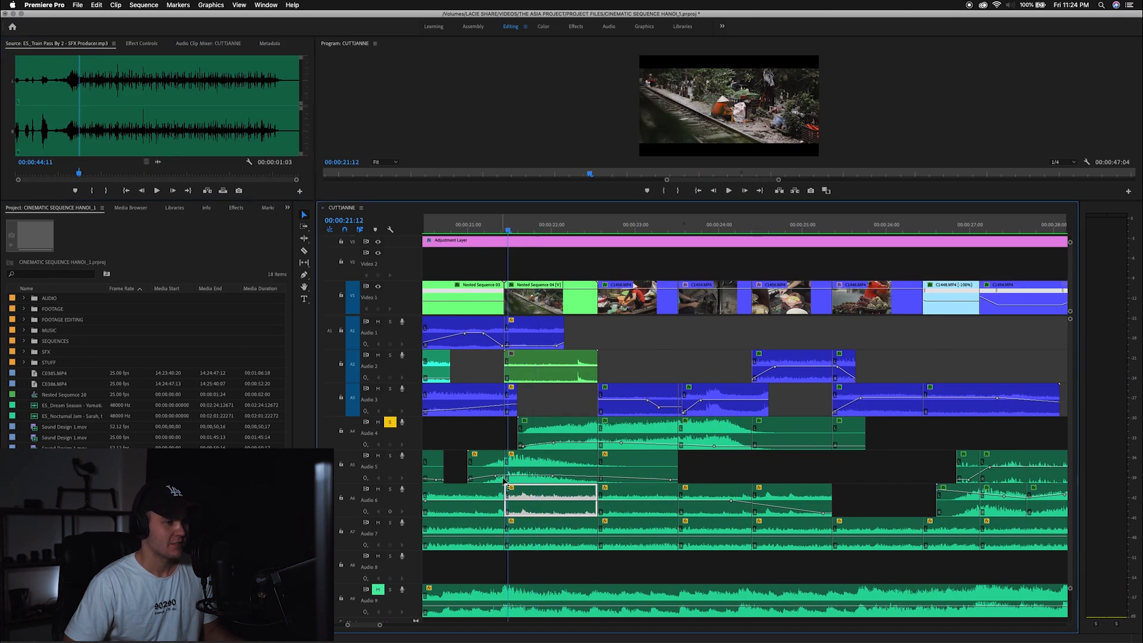
pyautogui.click(390, 489)
pyautogui.press('space')
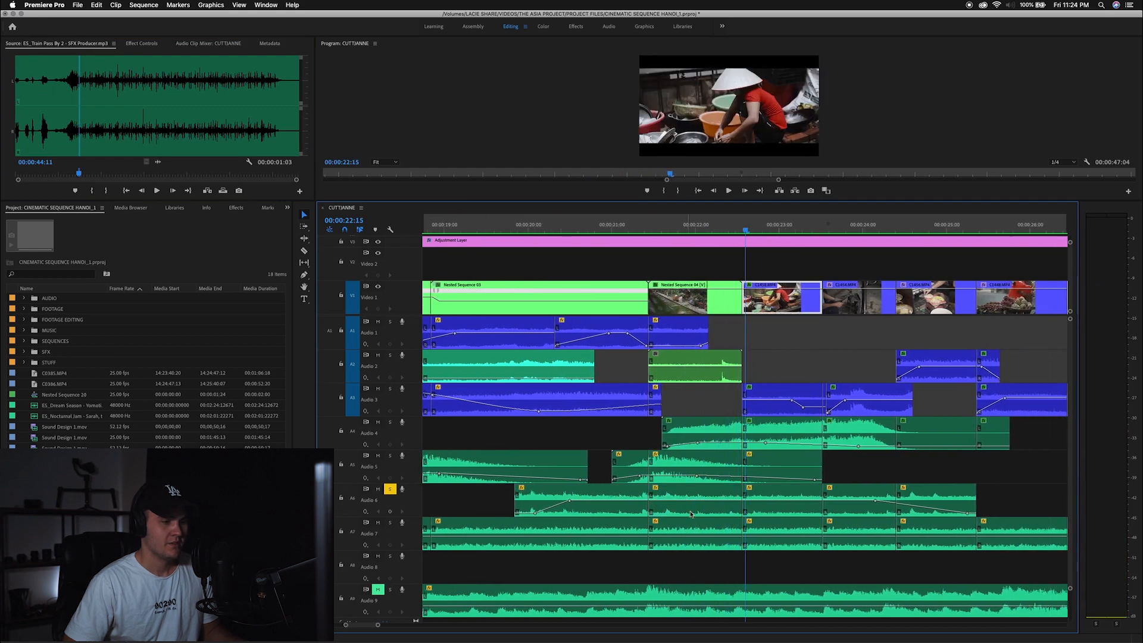
# Step: Inspect the Audio 4 train clips and play the C1458.MP4 clip from Audio 3 in the Source monitor
pyautogui.doubleClick(678, 424)
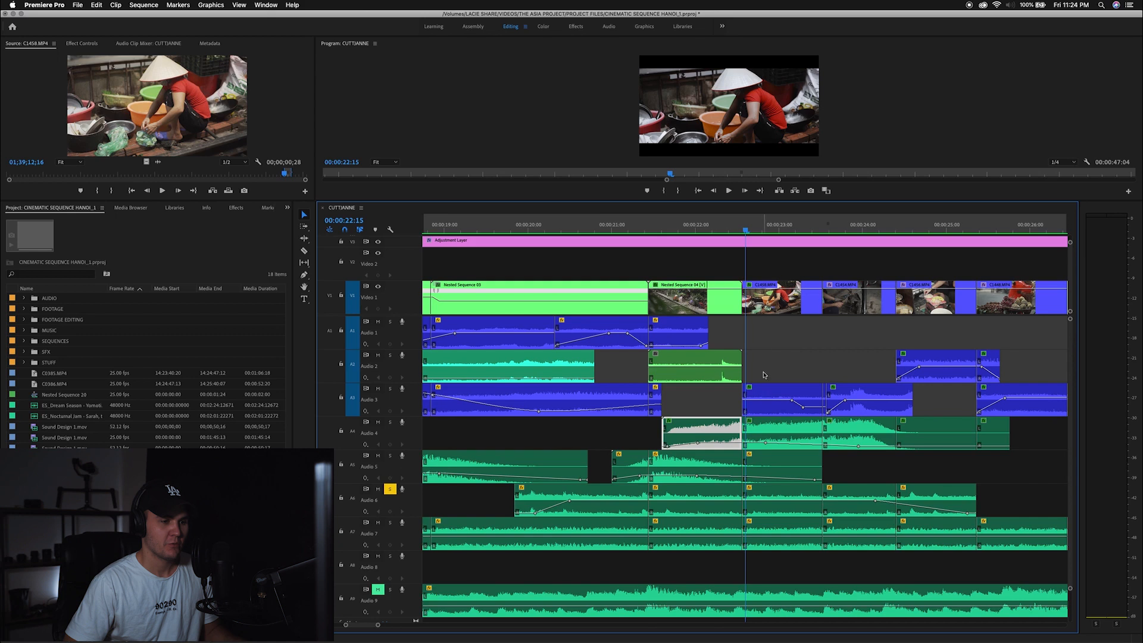
pyautogui.click(766, 426)
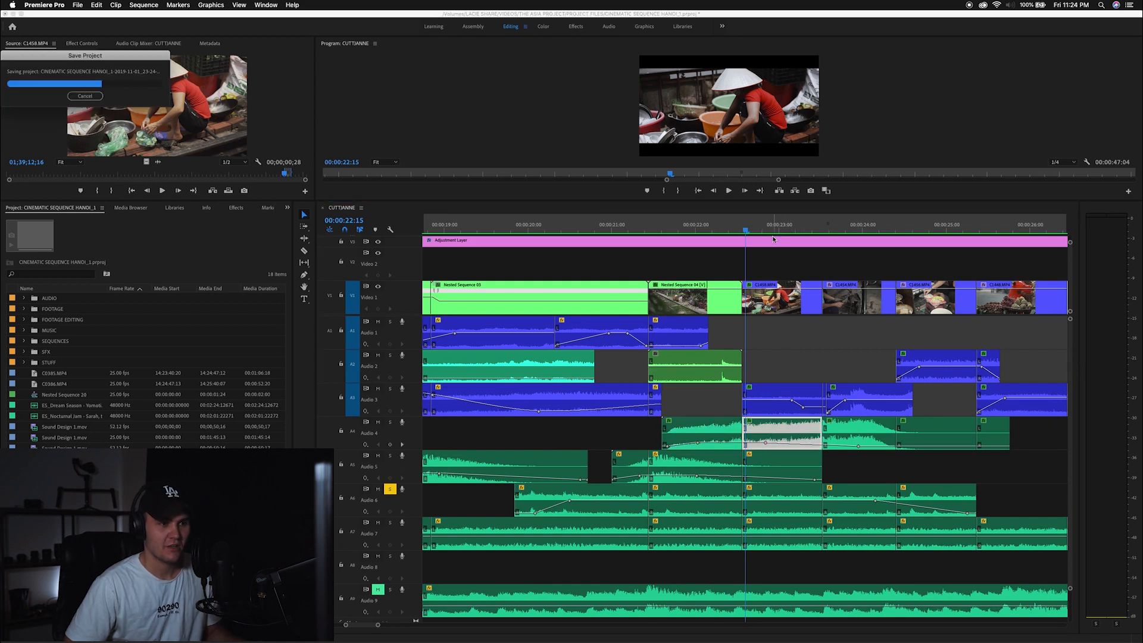
pyautogui.doubleClick(777, 394)
pyautogui.press('space')
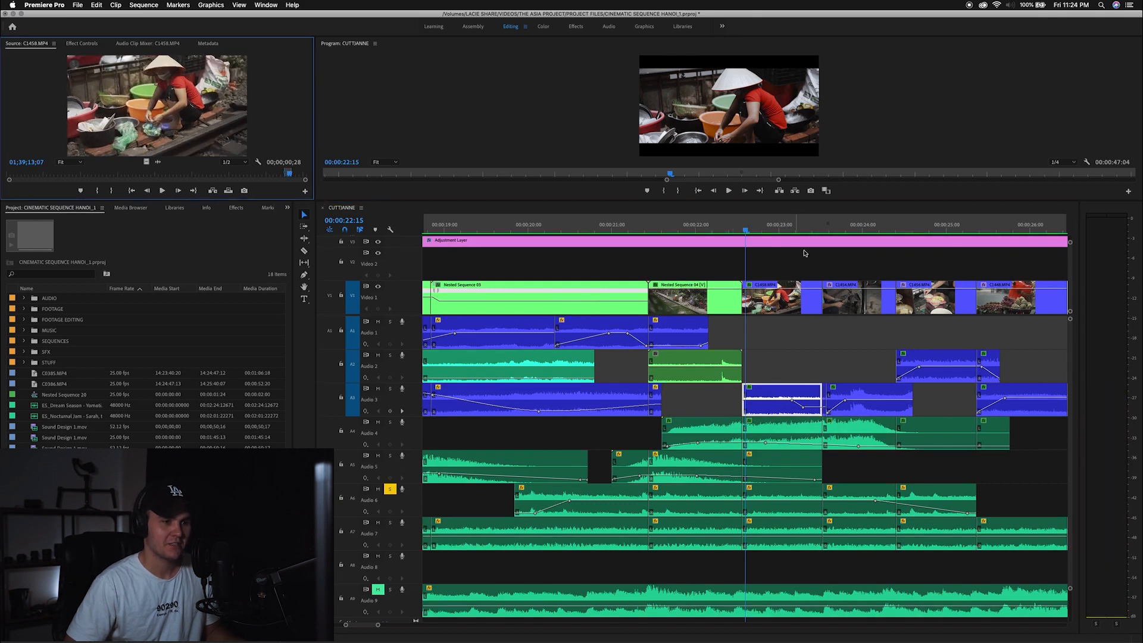
# Step: Select the Audio 3 clip beneath Nested Sequence 03 and play the sequence from 00:00:19:12
pyautogui.click(820, 229)
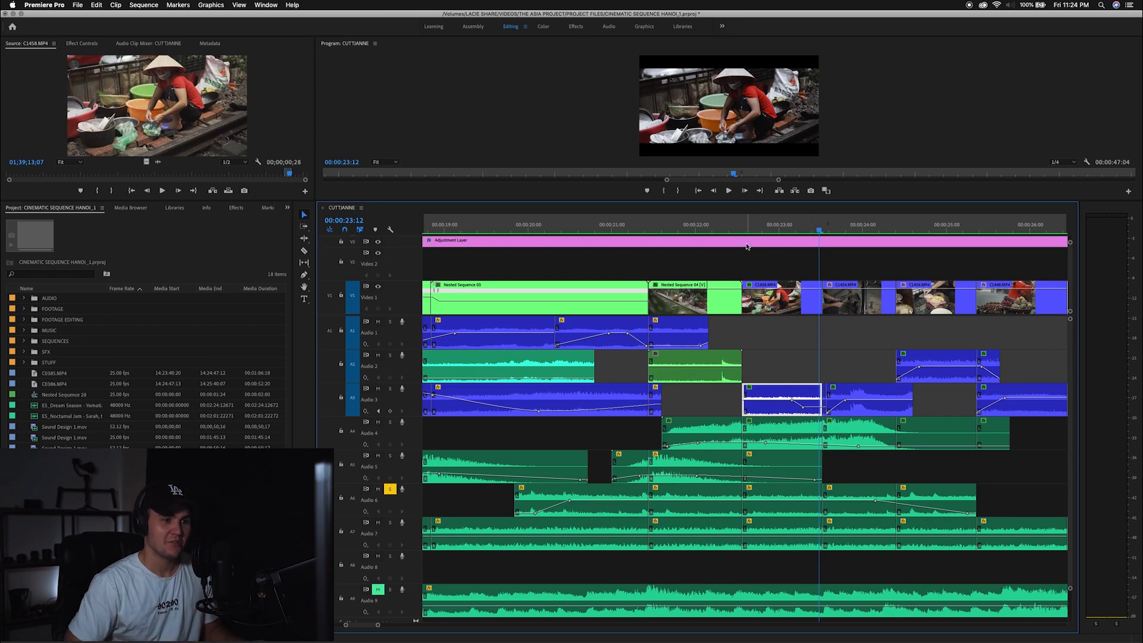
pyautogui.press('-')
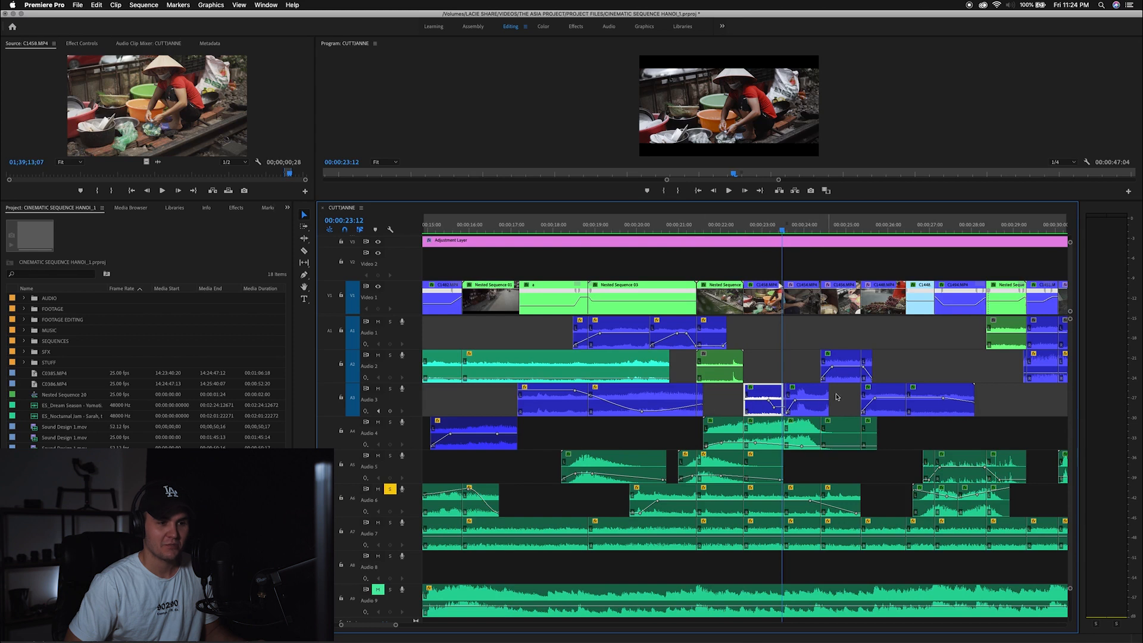
pyautogui.press('-')
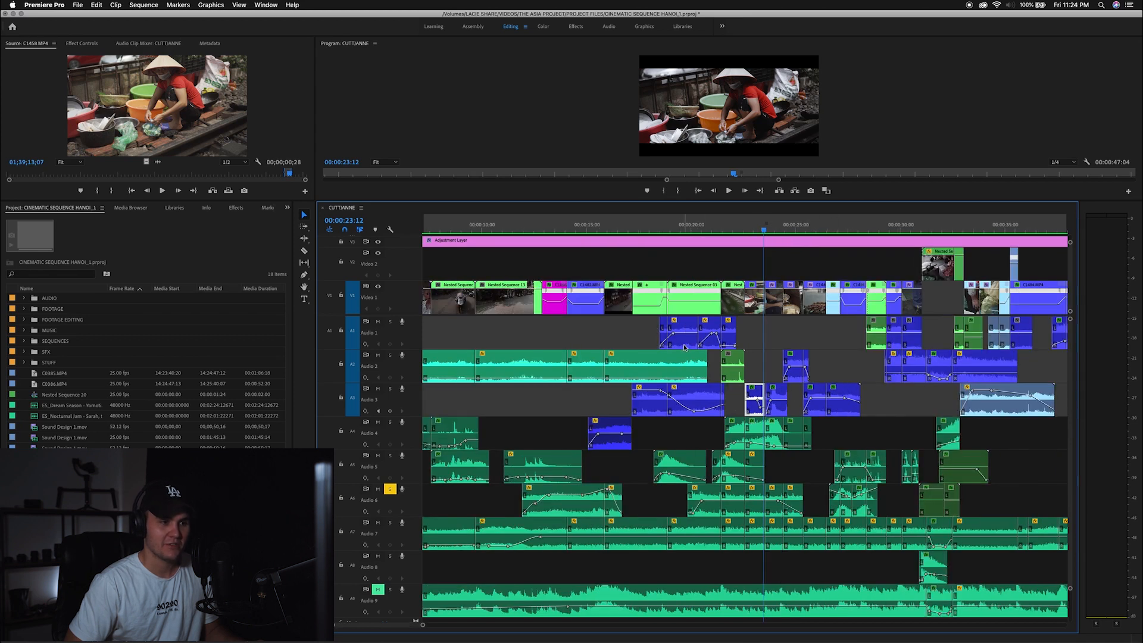
pyautogui.click(680, 231)
pyautogui.press('=')
pyautogui.press('=')
pyautogui.press('=')
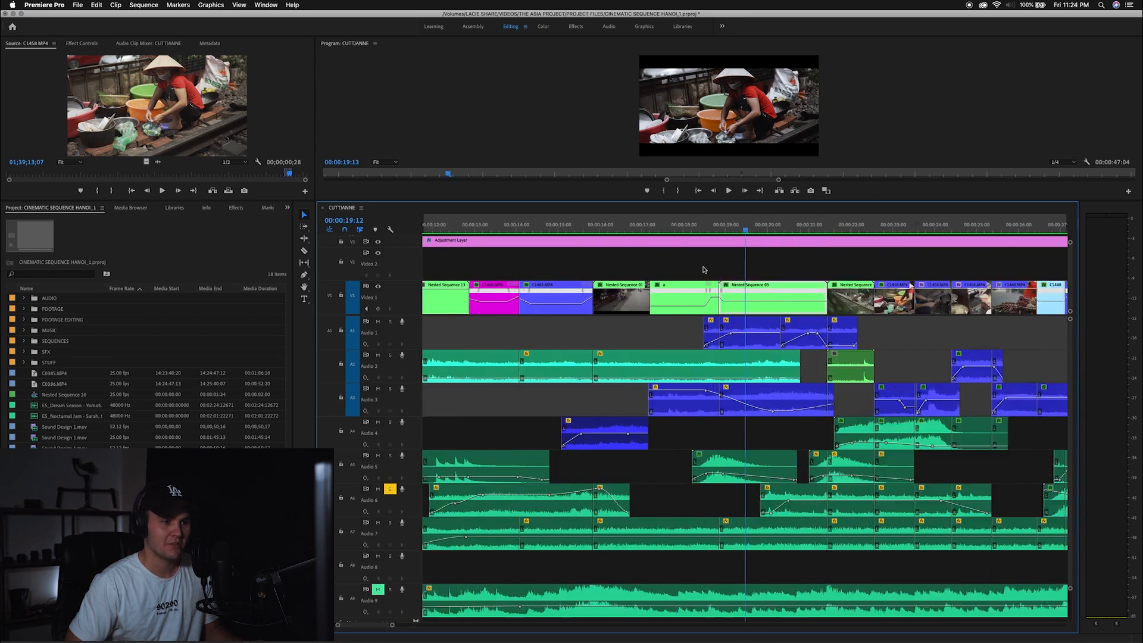
pyautogui.click(747, 393)
pyautogui.press('-')
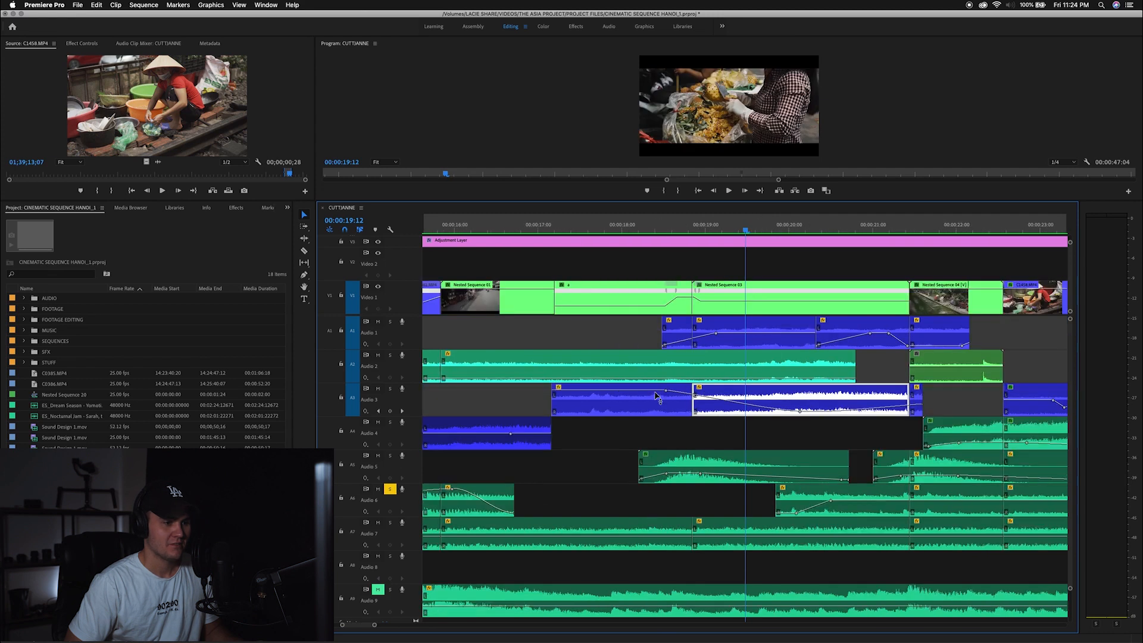
pyautogui.press('space')
pyautogui.press('space')
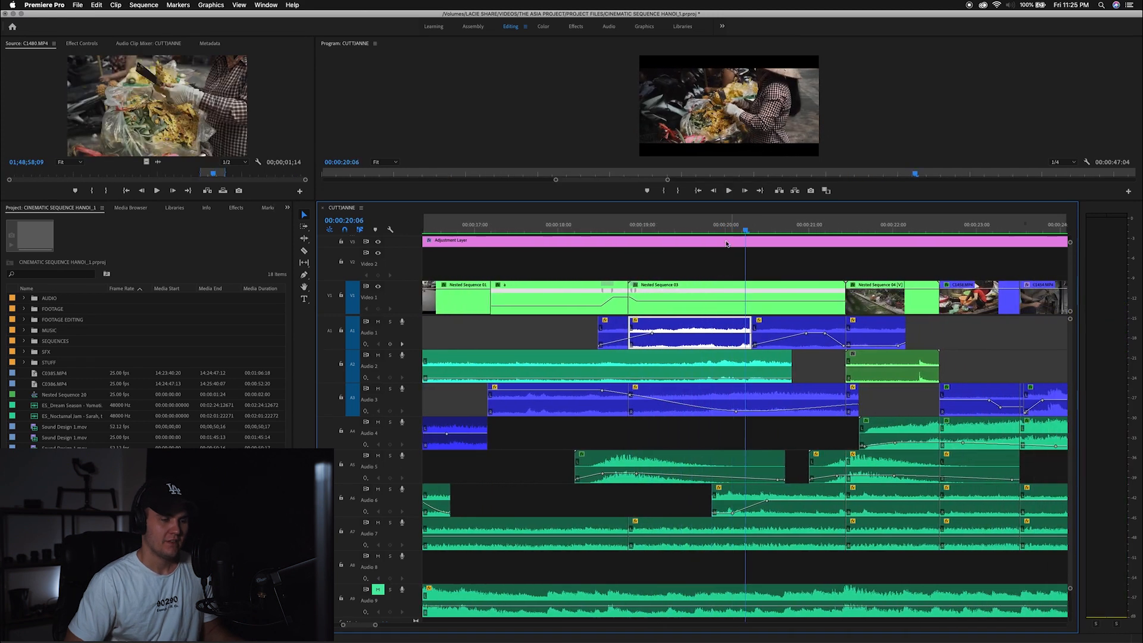
# Step: Play the food vendor scene in Nested Sequence 03 from 00:00:19:00 to 00:00:20:09
pyautogui.moveTo(745, 231); pyautogui.dragTo(641, 230)
pyautogui.press('space')
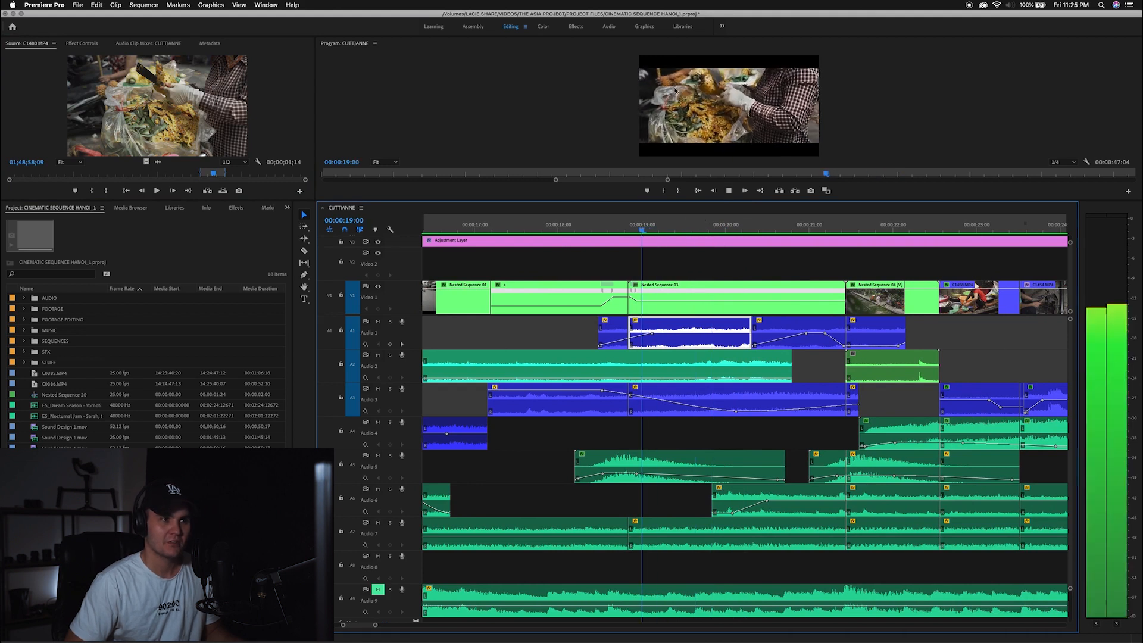
pyautogui.press('space')
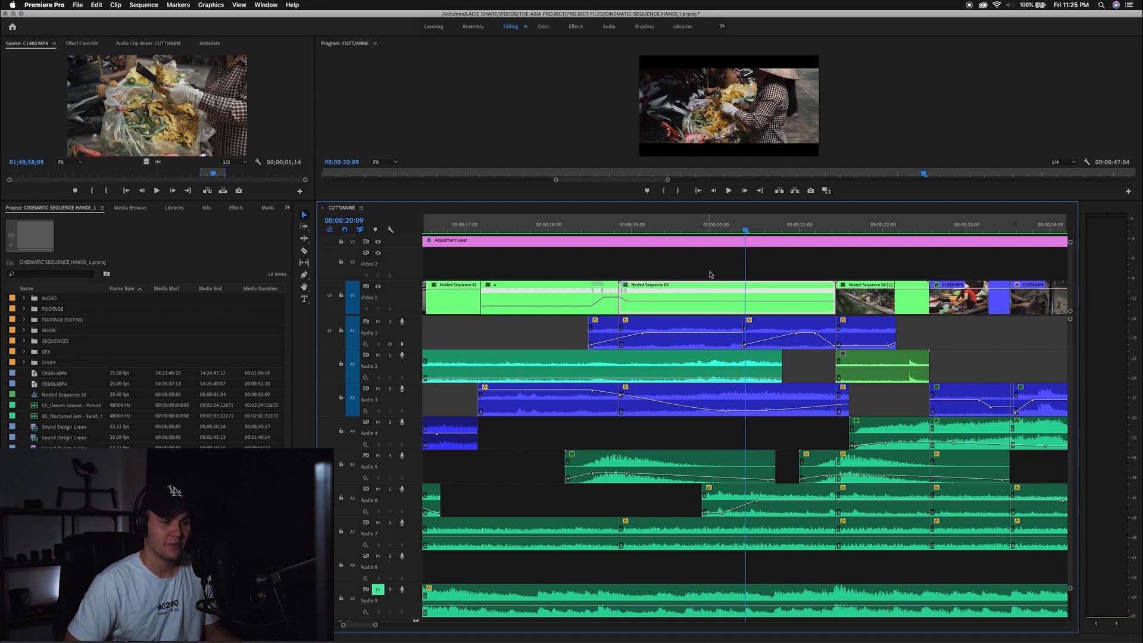
# Step: Return to the sequence's opening shot and play it from 00:00:00:07 to 00:00:02:19
pyautogui.press('-')
pyautogui.press('-')
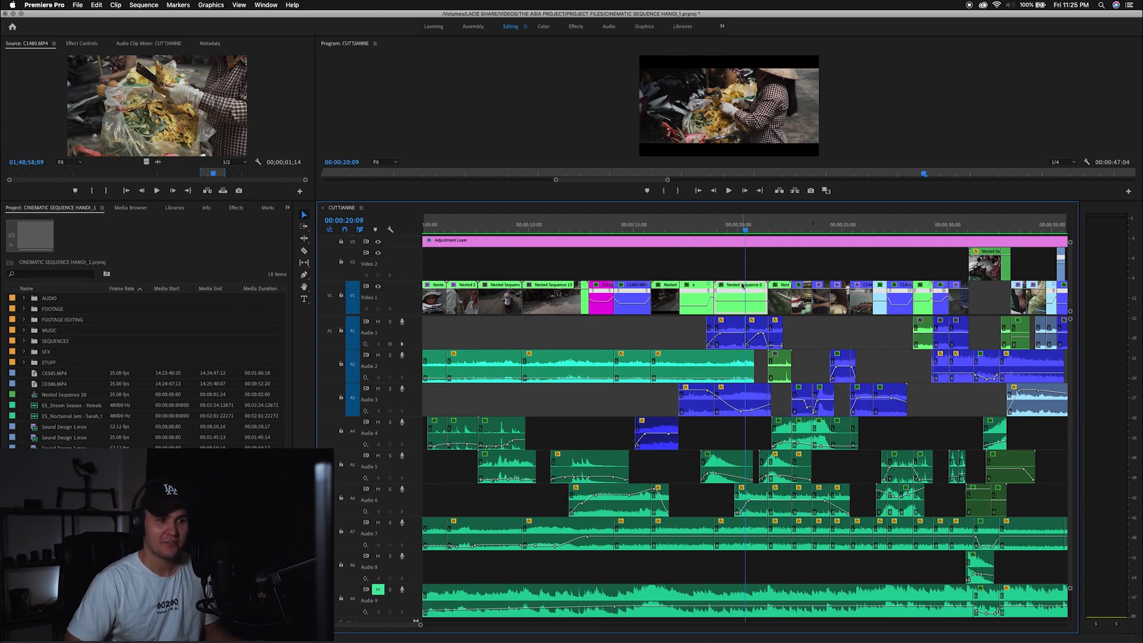
pyautogui.press('-')
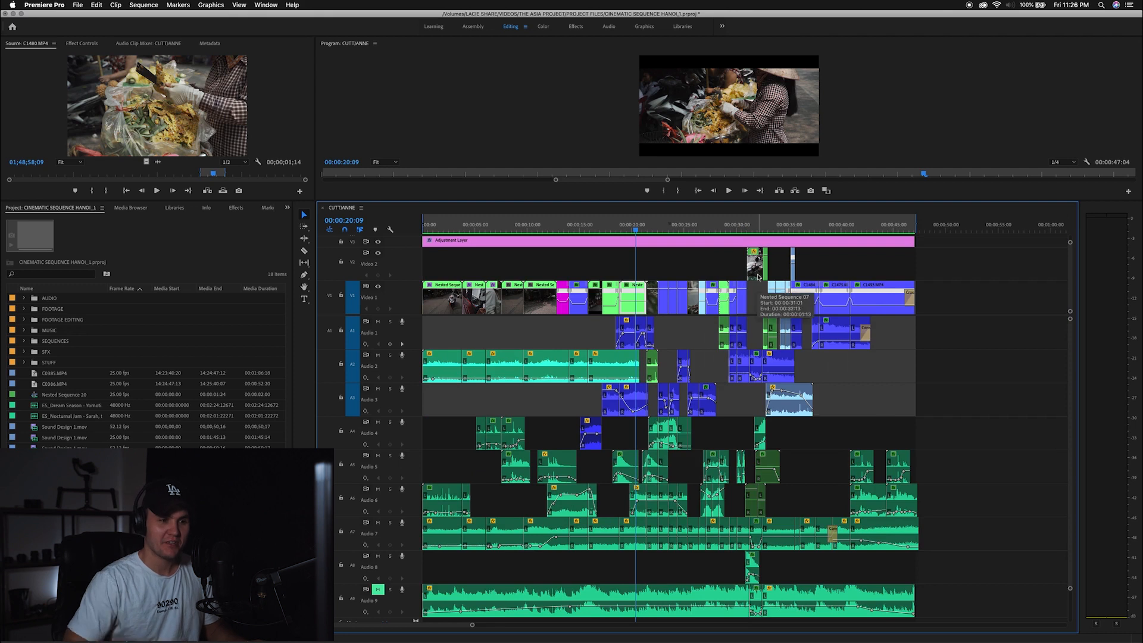
pyautogui.moveTo(901, 336); pyautogui.dragTo(439, 552)
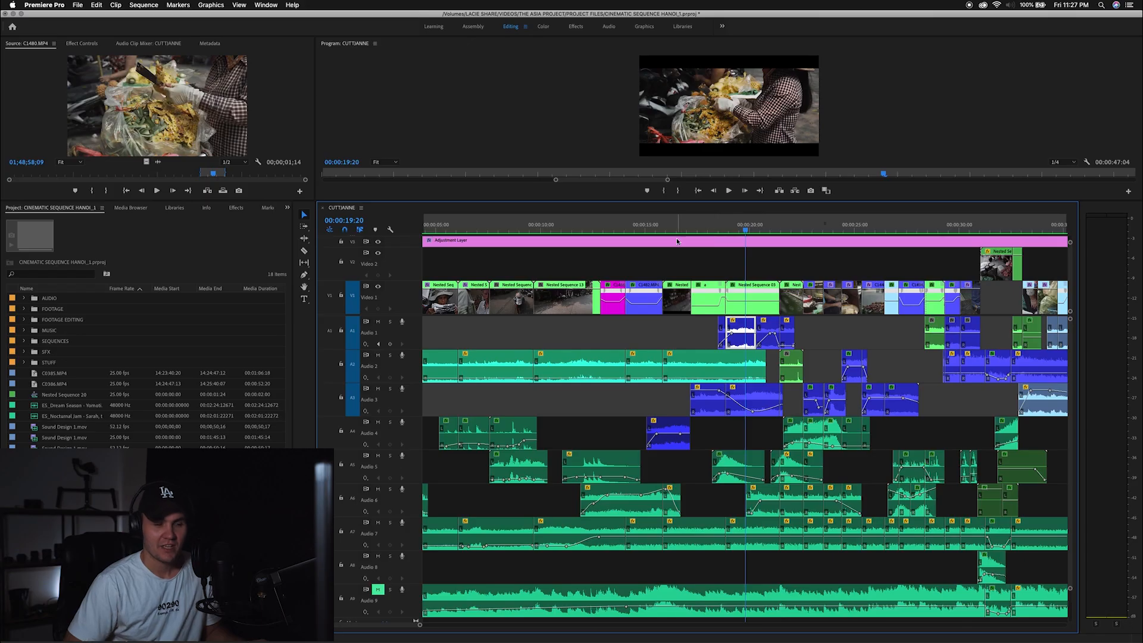
pyautogui.click(441, 230)
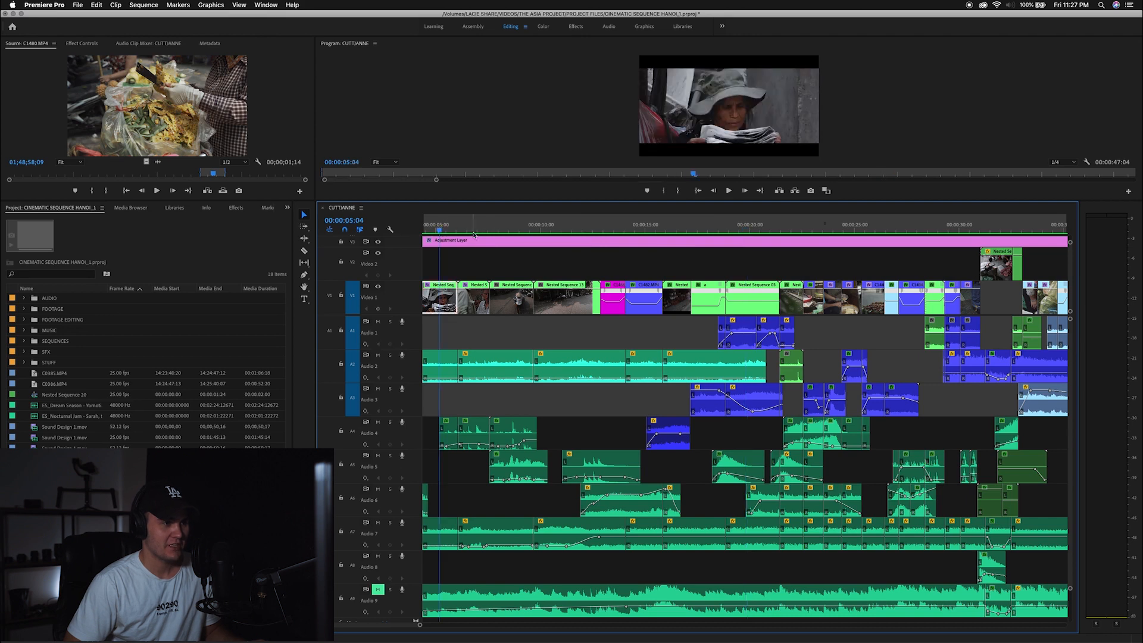
pyautogui.scroll(3, 463, 236)
pyautogui.moveTo(450, 229); pyautogui.dragTo(428, 230)
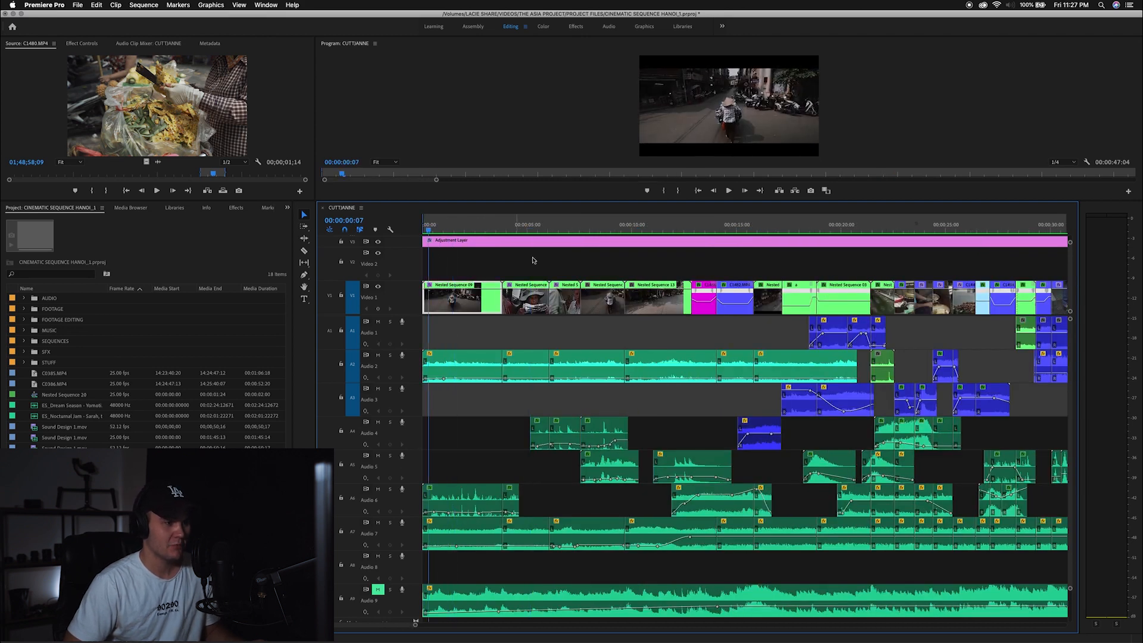
pyautogui.press('space')
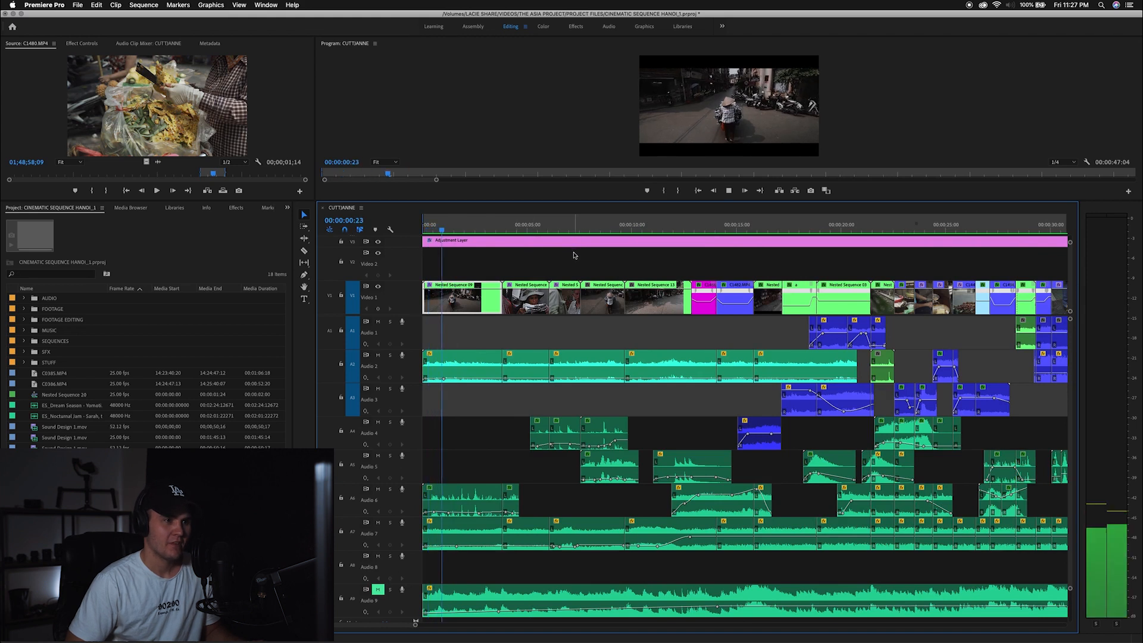
pyautogui.press('space')
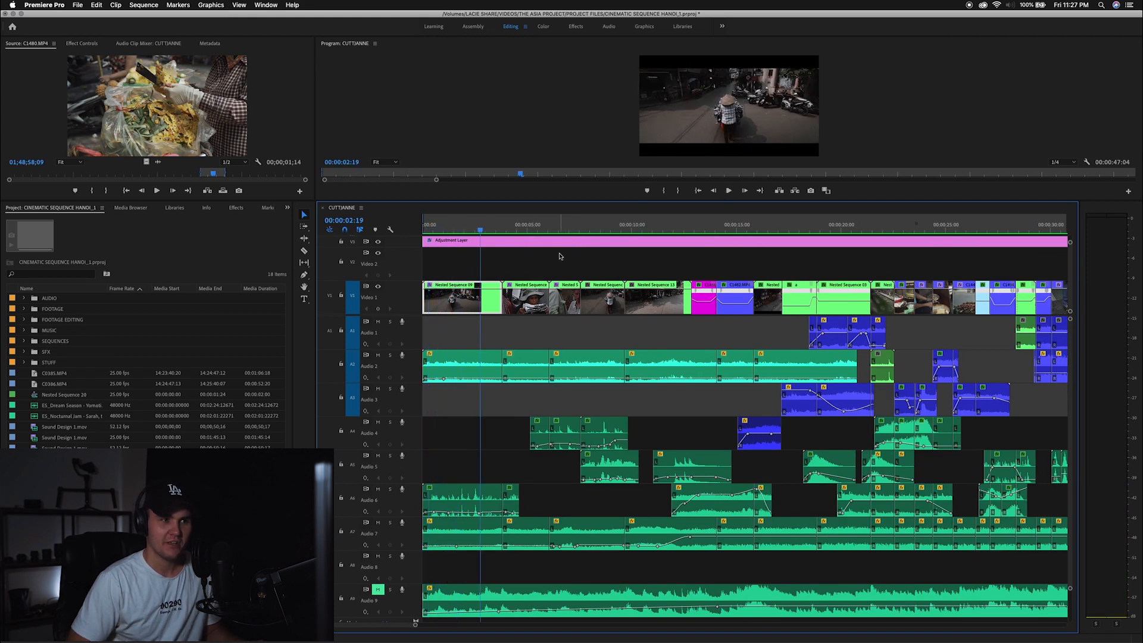
# Step: Open the first Audio 6 clip, Wheel Turns Metal 2, in the Source monitor and listen to it
pyautogui.click(475, 496)
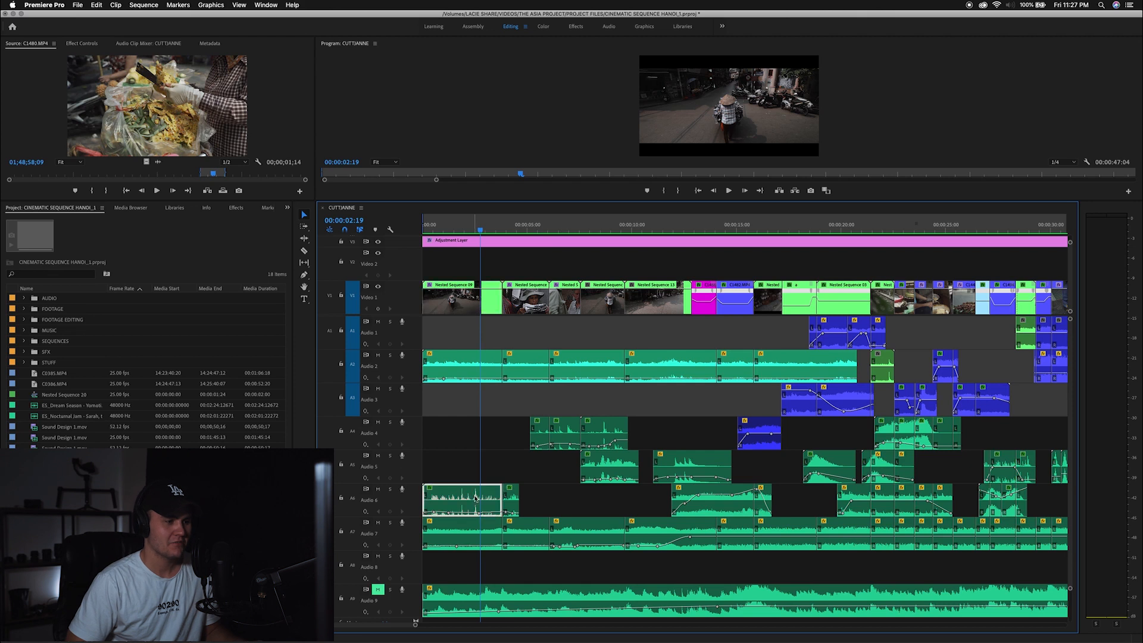
pyautogui.doubleClick(475, 496)
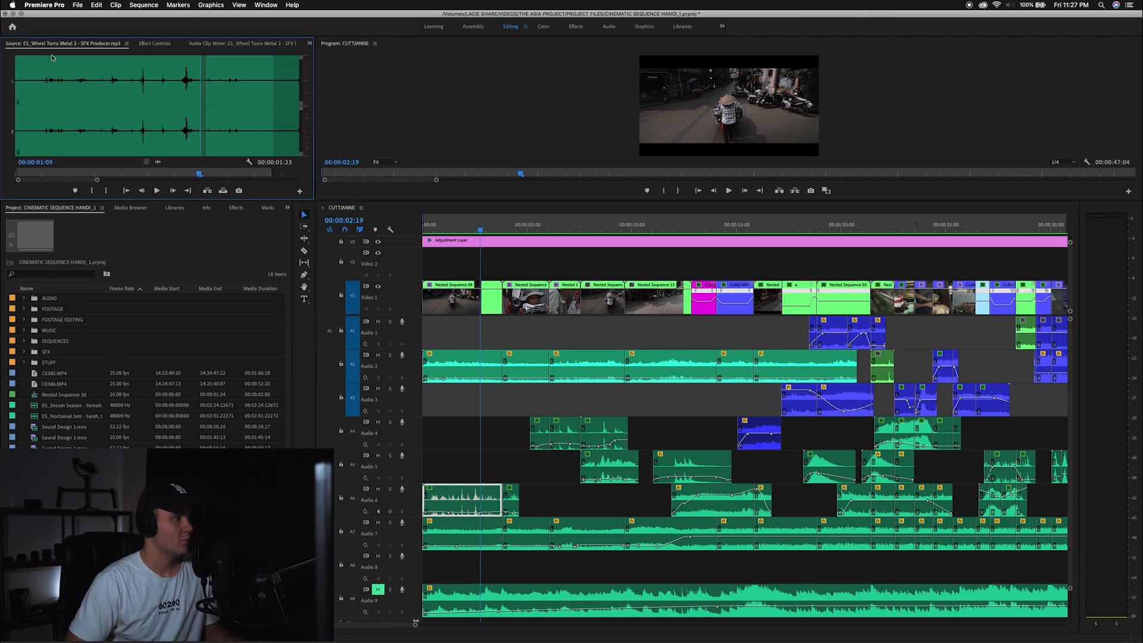
pyautogui.click(157, 191)
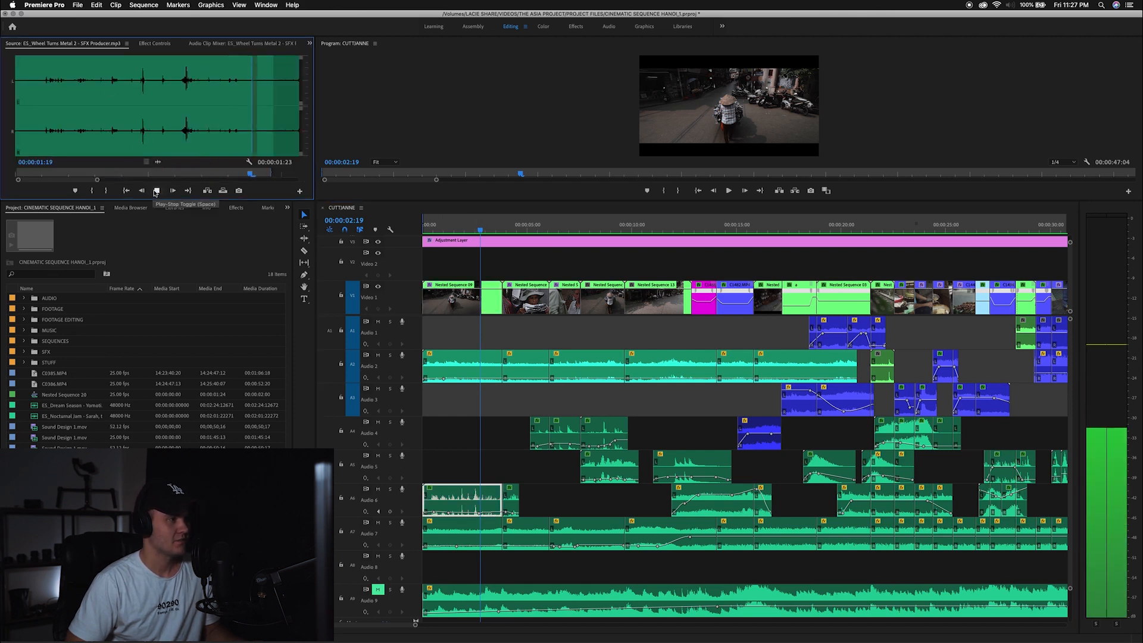
pyautogui.click(86, 174)
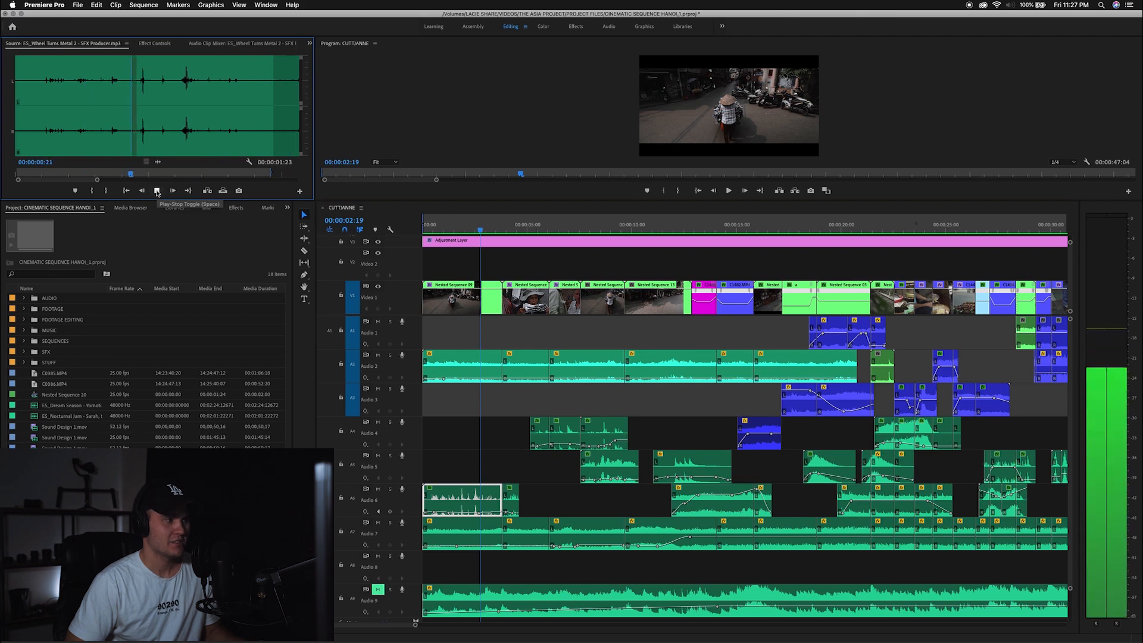
pyautogui.press('space')
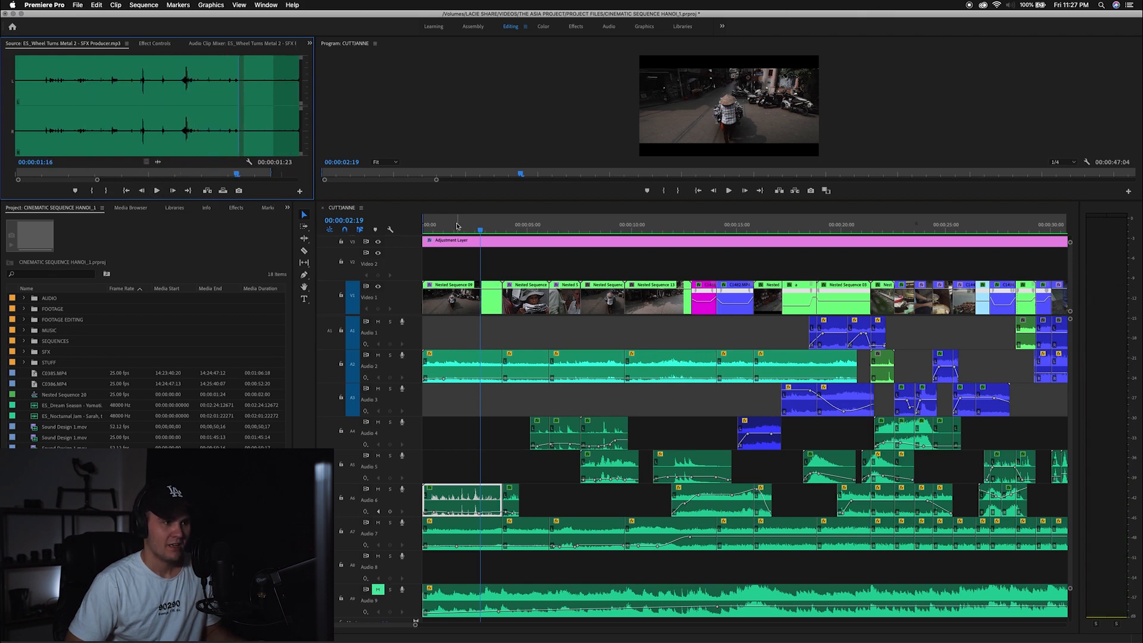
# Step: Inspect the Surround Reverb effect on the Wheel Turns Metal 2 clip and play the sequence from 00:00:01:03 to 00:00:01:21
pyautogui.click(424, 225)
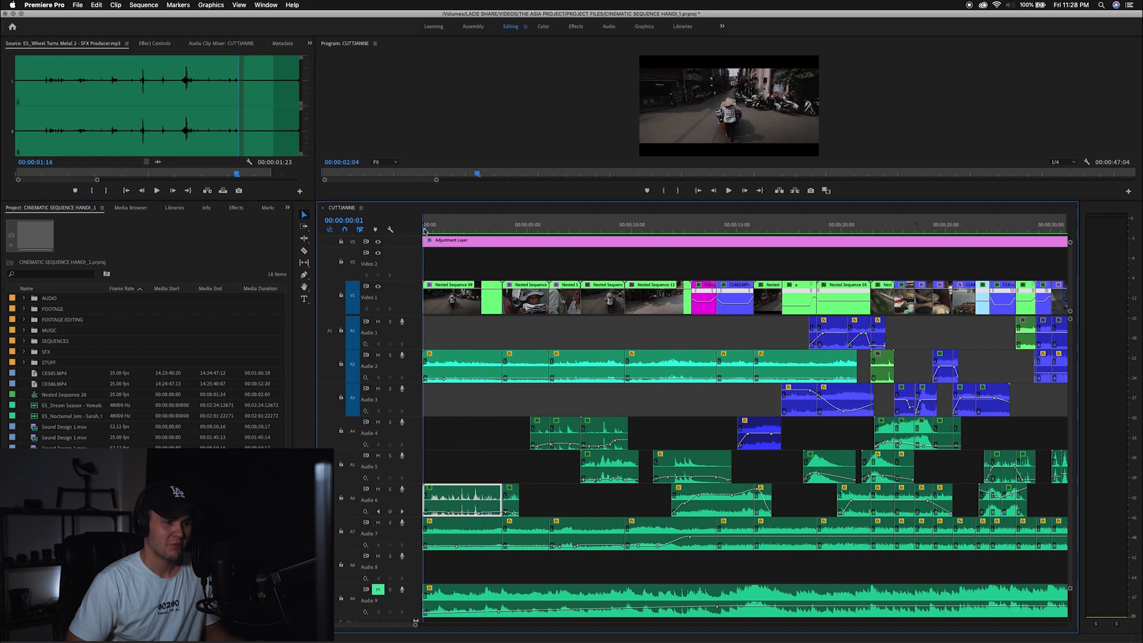
pyautogui.press('=')
pyautogui.press('=')
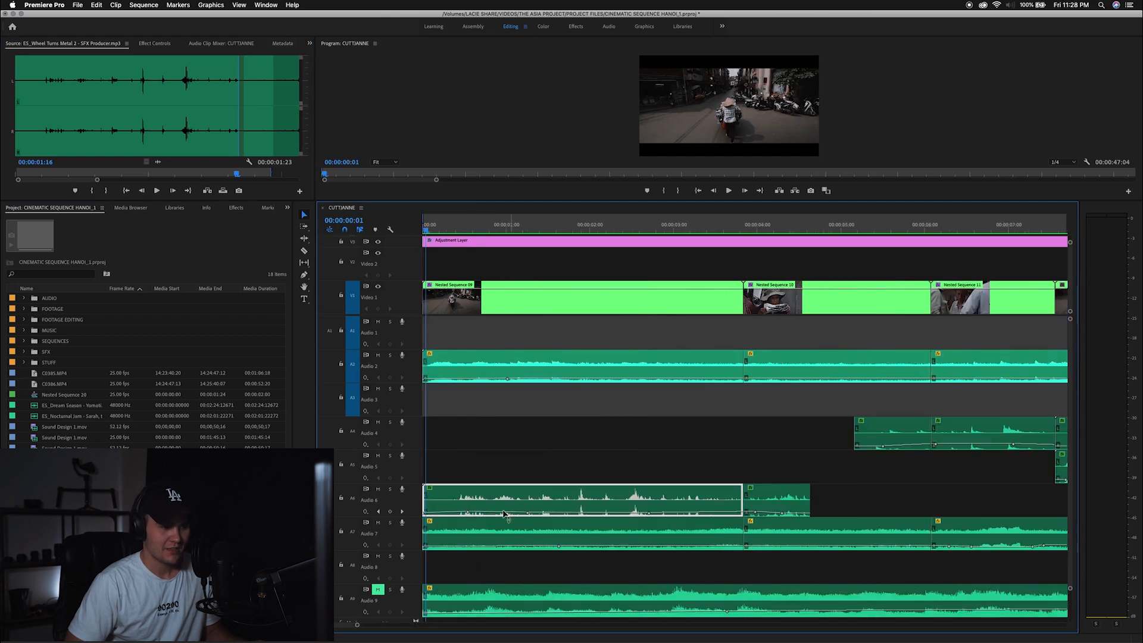
pyautogui.click(153, 44)
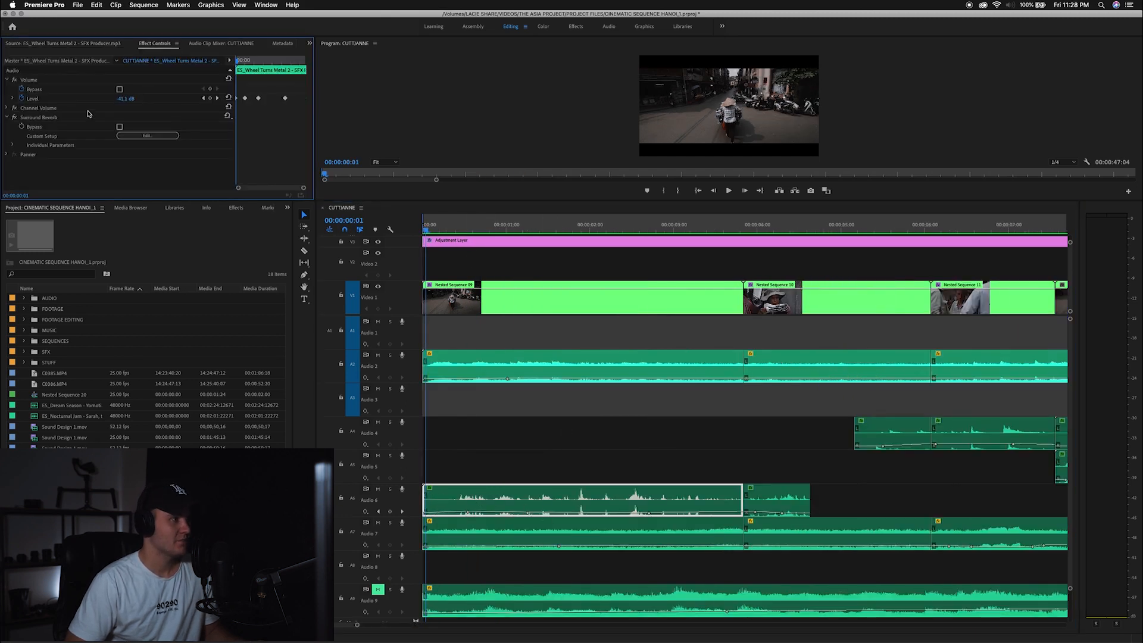
pyautogui.click(40, 119)
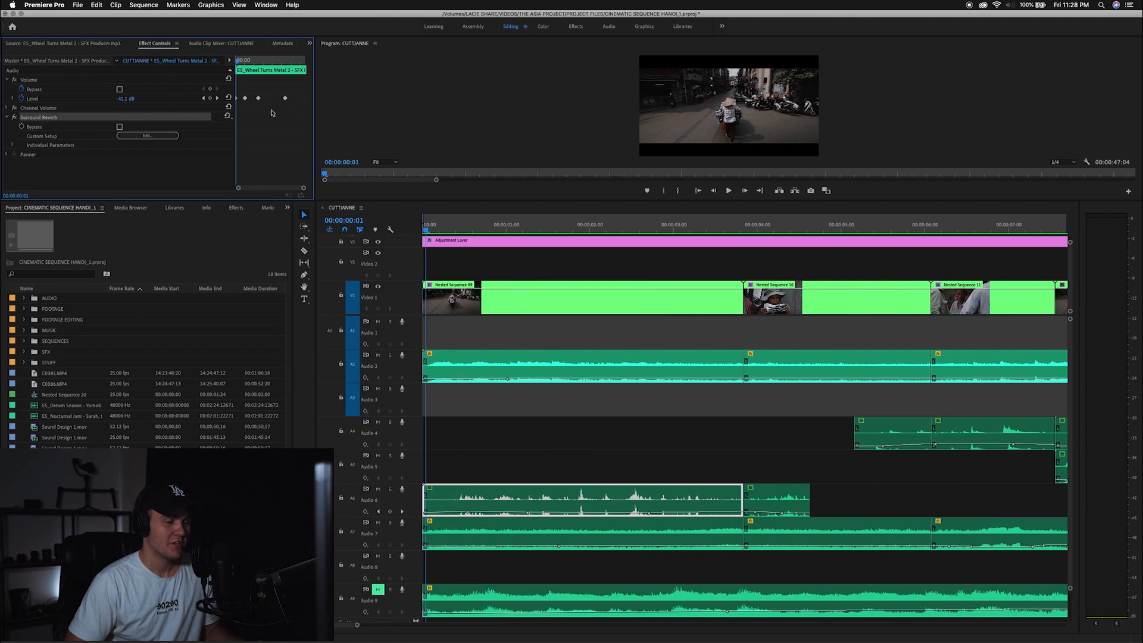
pyautogui.click(516, 227)
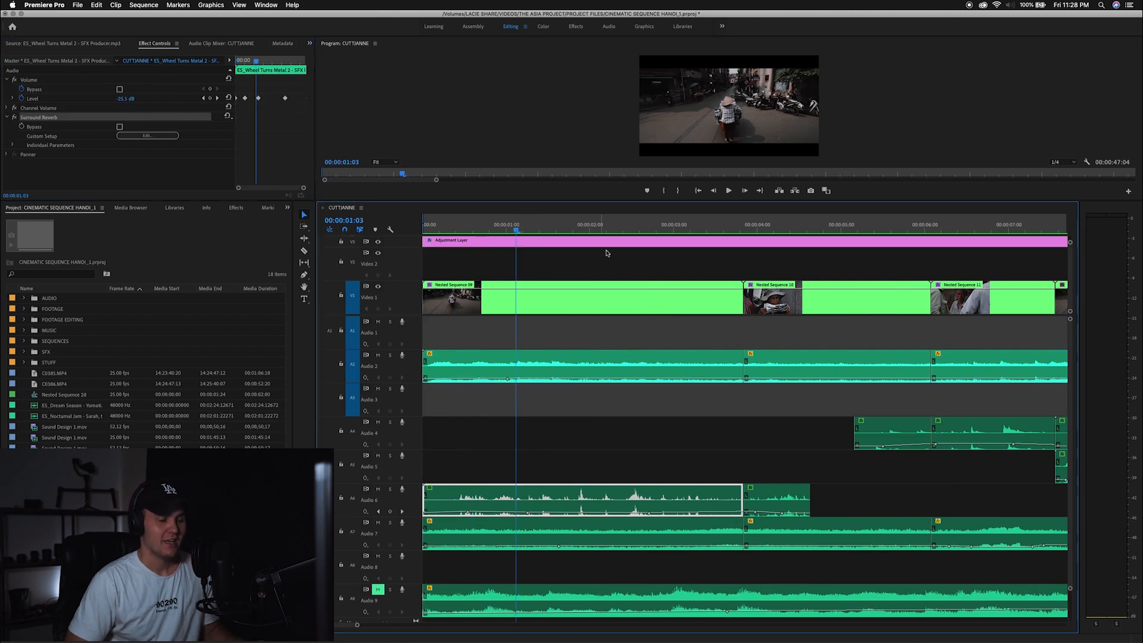
pyautogui.press('space')
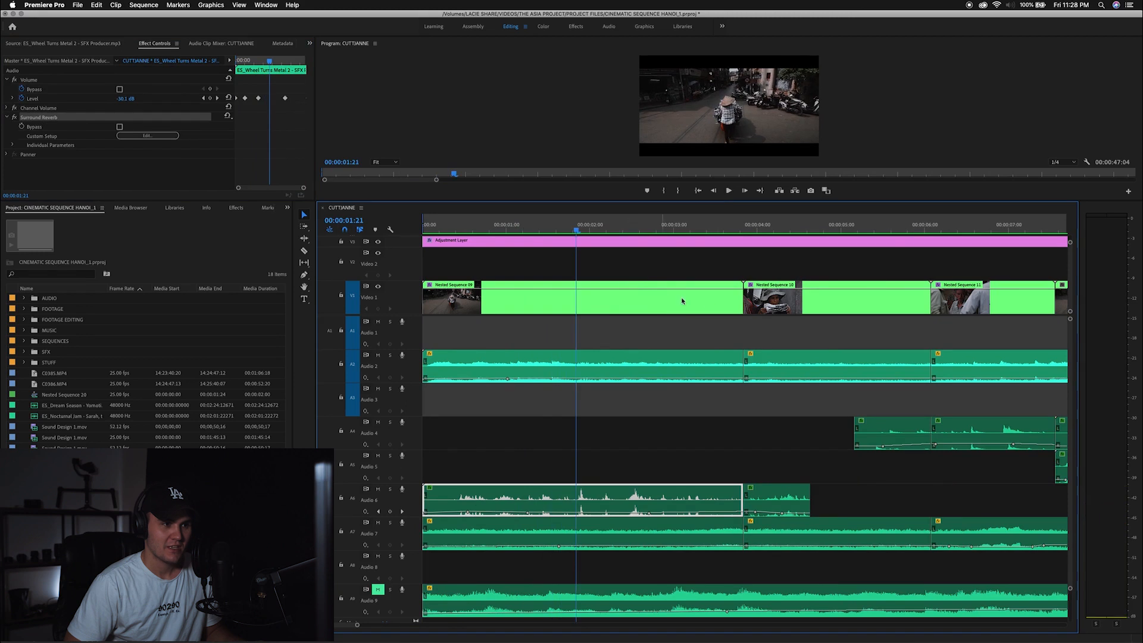
# Step: Open the Audio 4 Magazine Page Turn 1 clip in the Source monitor and scrub the sequence from 00:00:08:00 to 00:00:09:15
pyautogui.press('-')
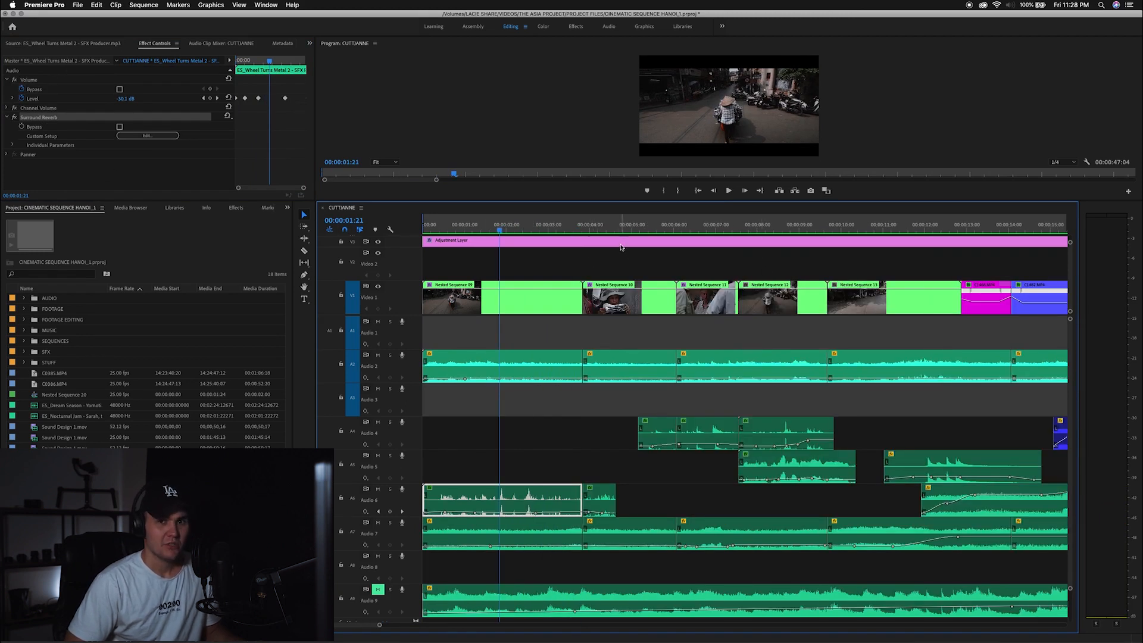
pyautogui.click(757, 250)
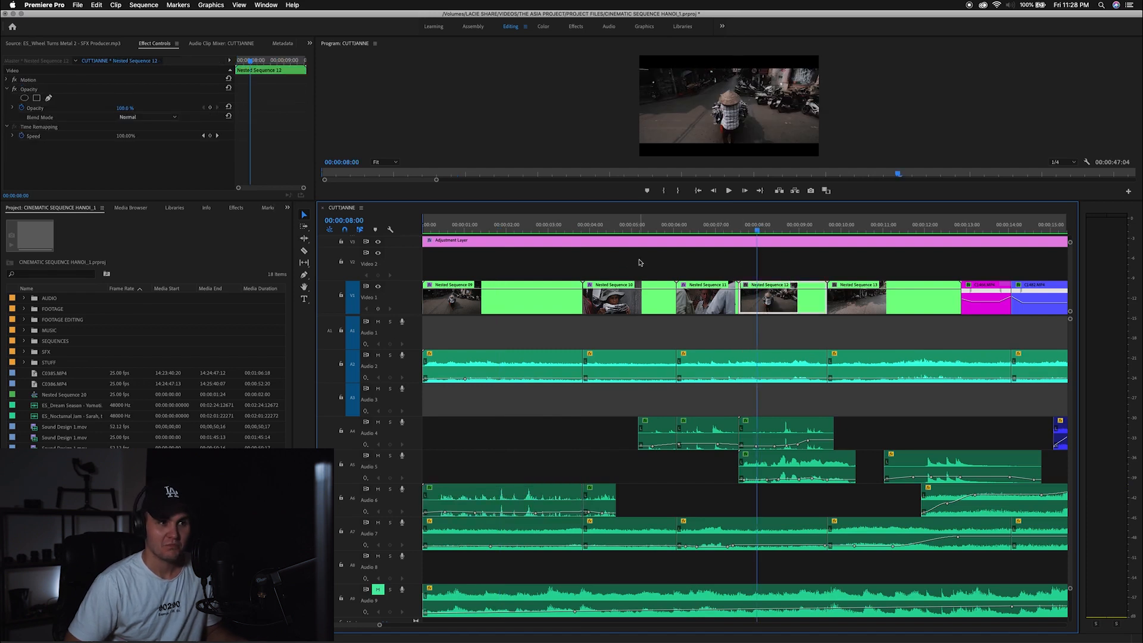
pyautogui.doubleClick(776, 436)
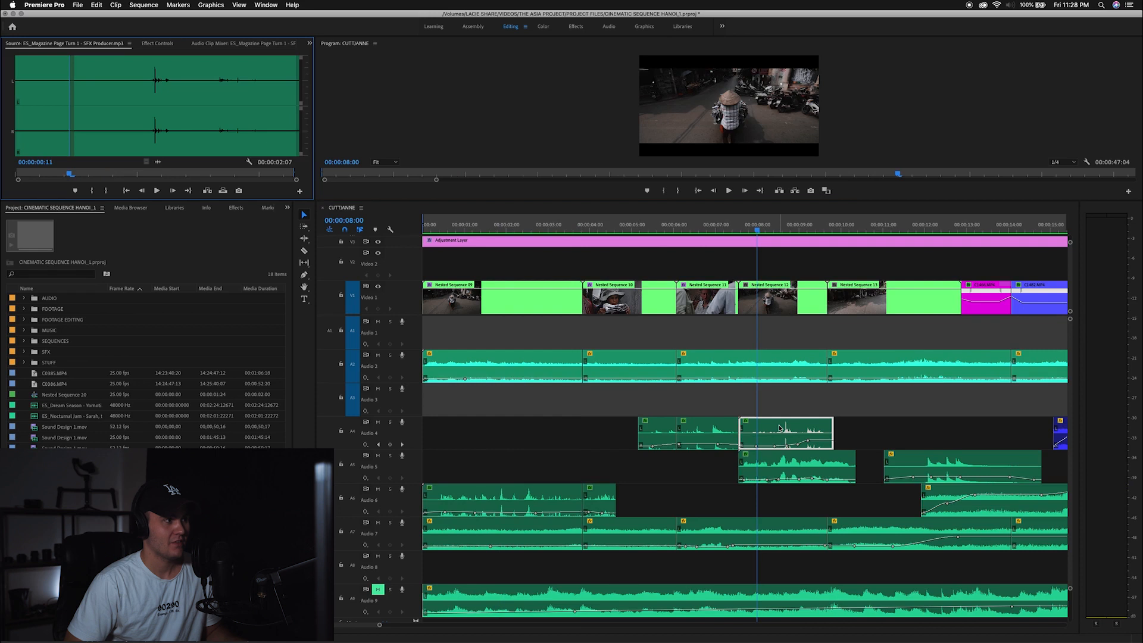
pyautogui.moveTo(761, 230); pyautogui.dragTo(824, 230)
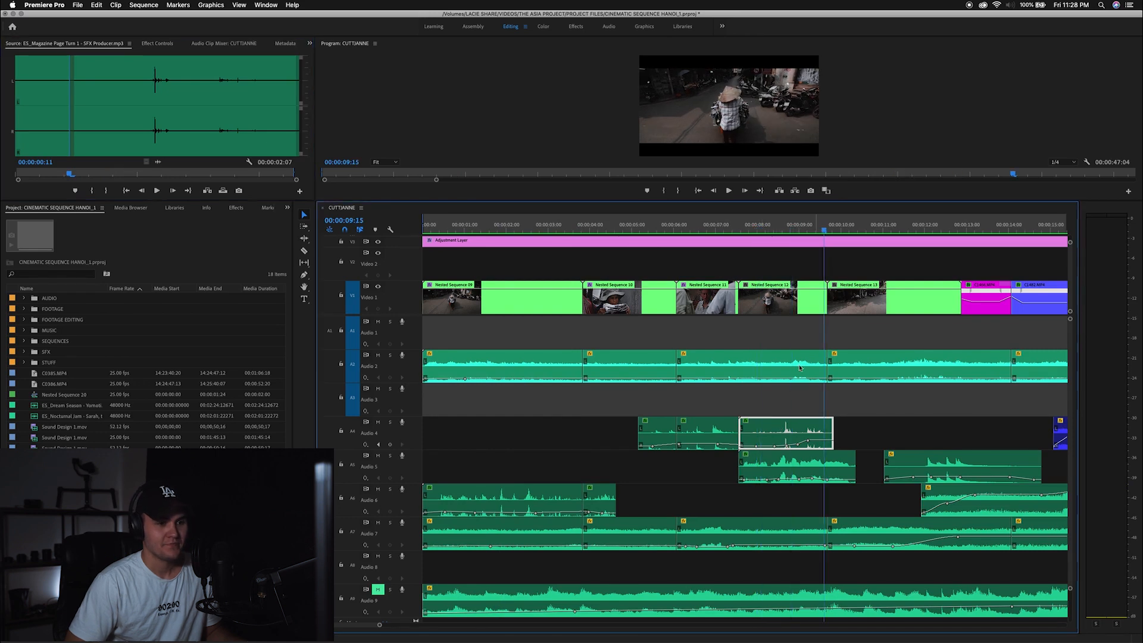
# Step: Open the Audio 5 Squeak Metal Hinge clip in the Source monitor and listen to it
pyautogui.click(800, 468)
pyautogui.doubleClick(800, 468)
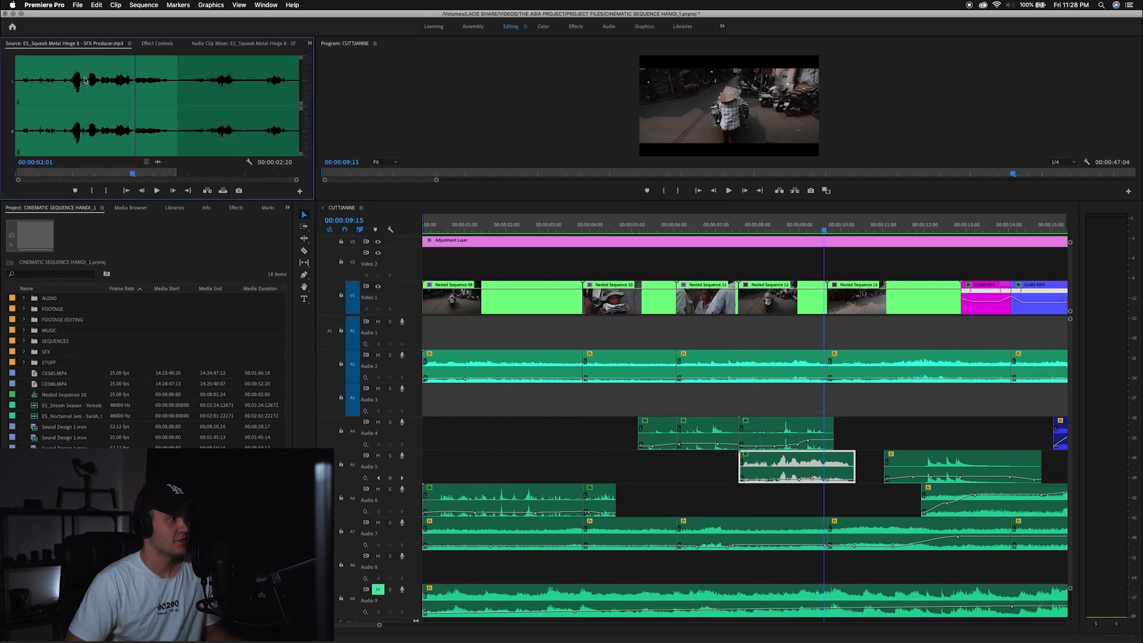
pyautogui.click(755, 230)
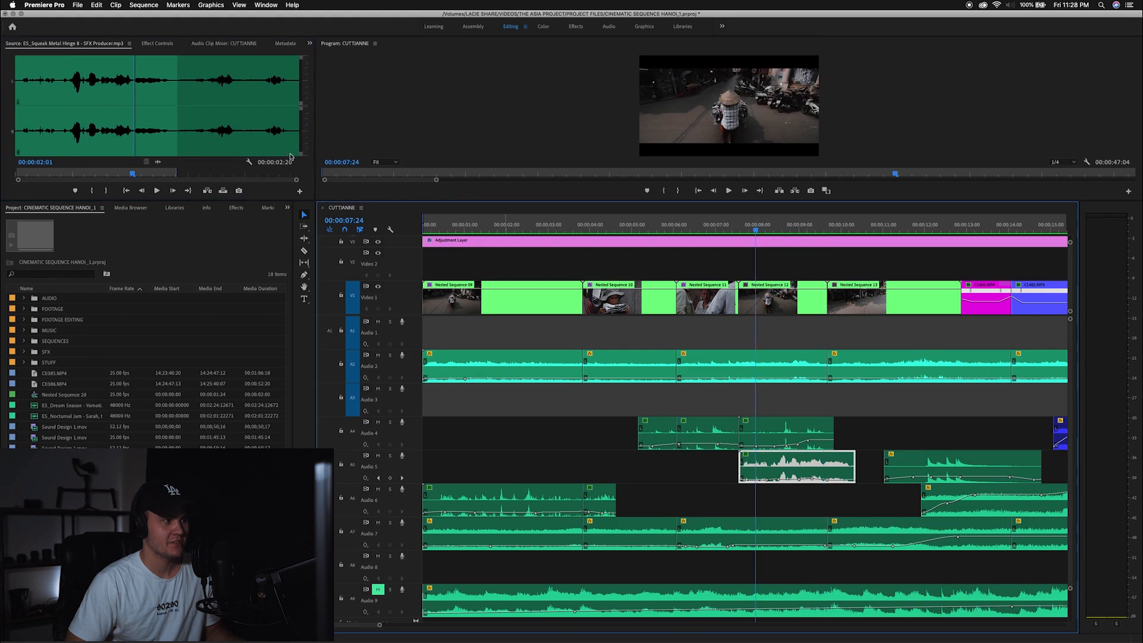
pyautogui.click(77, 132)
pyautogui.click(156, 191)
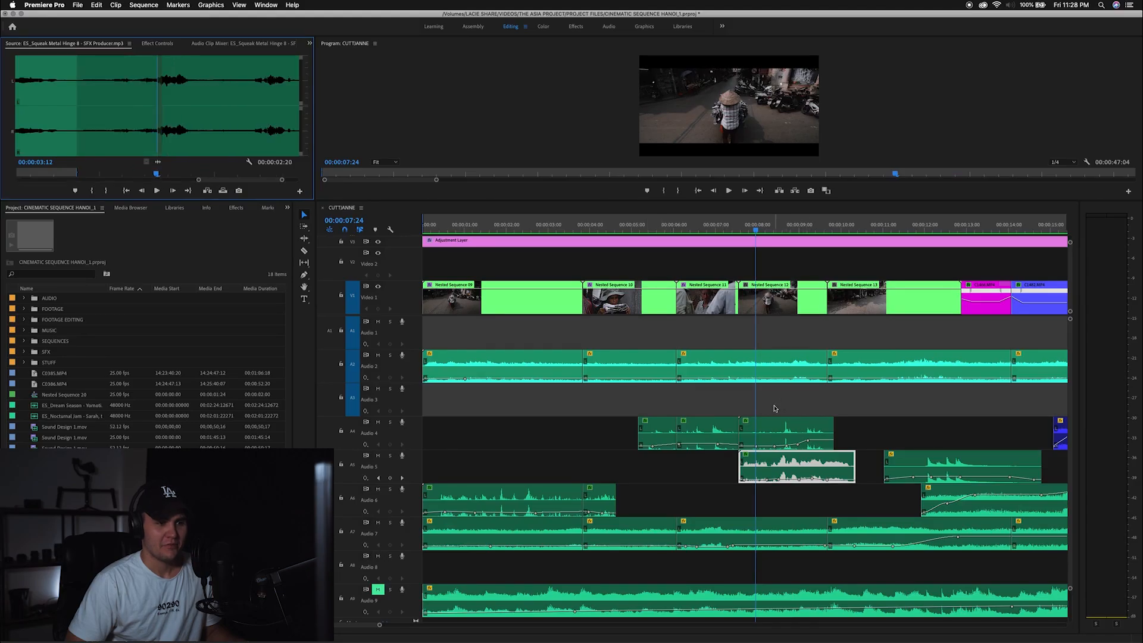
# Step: Play the soloed Audio 5 track through the squeak sound, stopping at 00:00:10:05
pyautogui.click(775, 408)
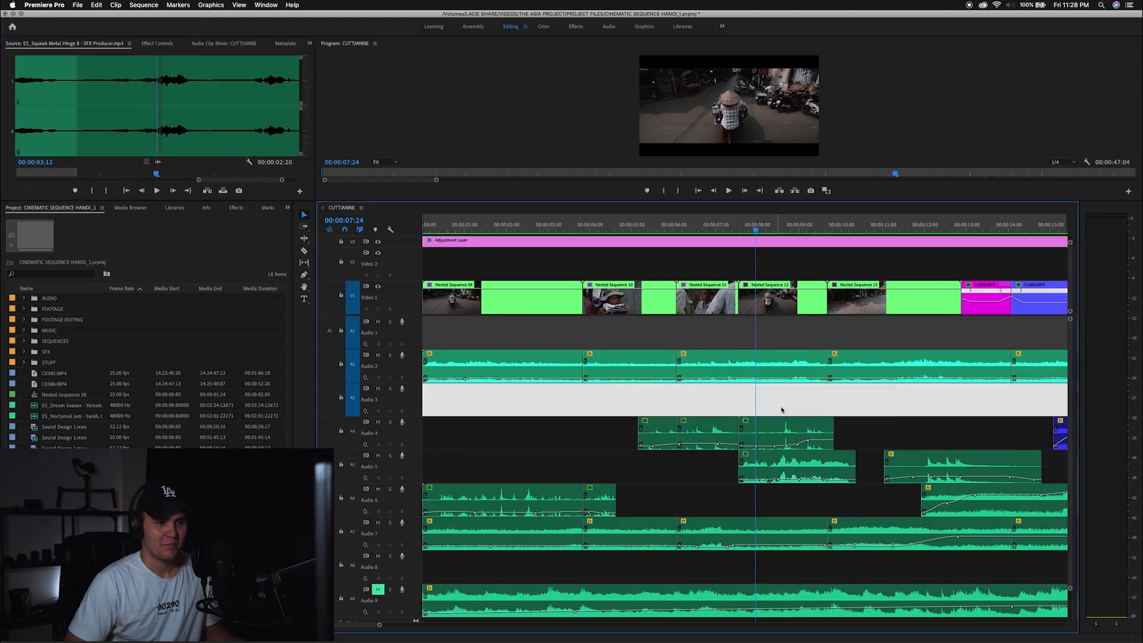
pyautogui.press('=')
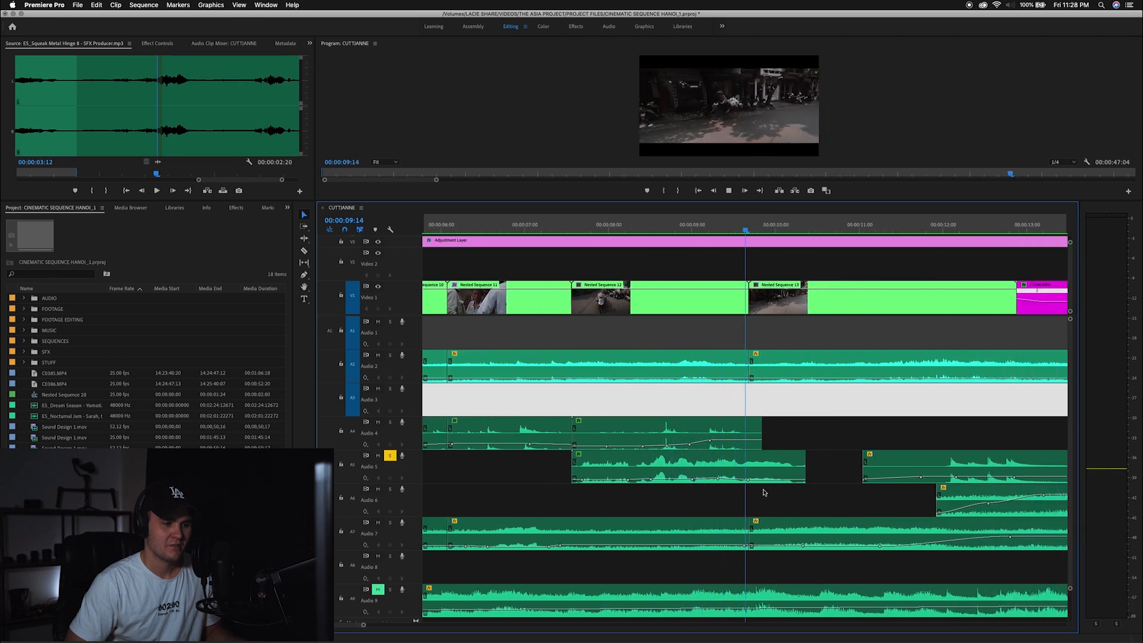
pyautogui.press('space')
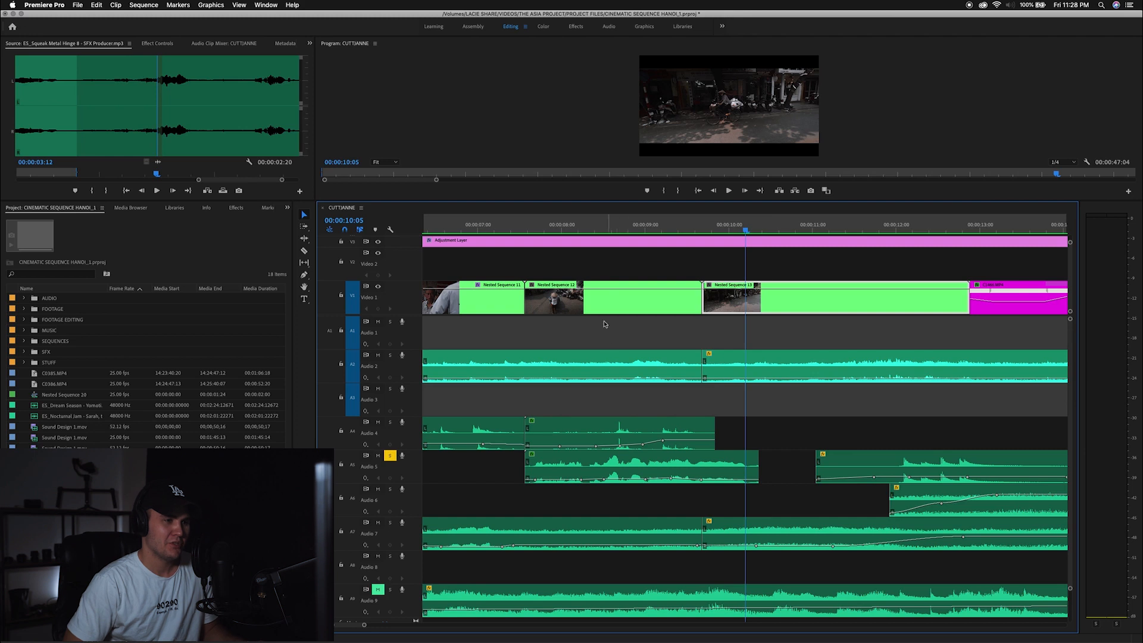
# Step: Play the sequence with Audio 5 unsoloed from 00:00:08:05 to hear the squeak within the full mix
pyautogui.click(578, 231)
pyautogui.press('-')
pyautogui.press('-')
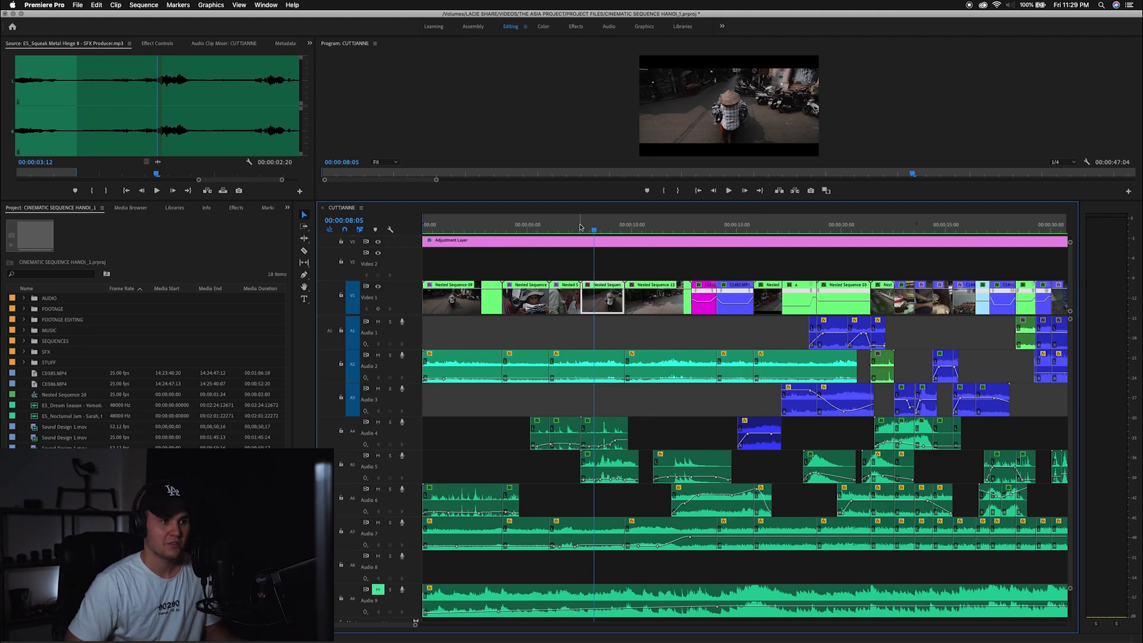
pyautogui.press('space')
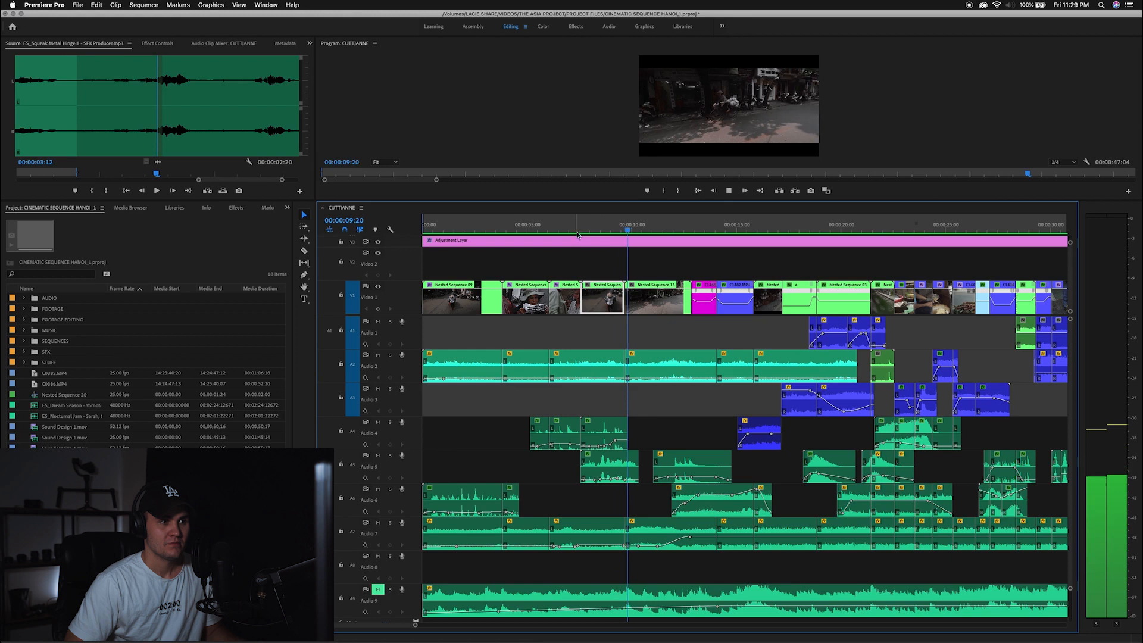
pyautogui.press('space')
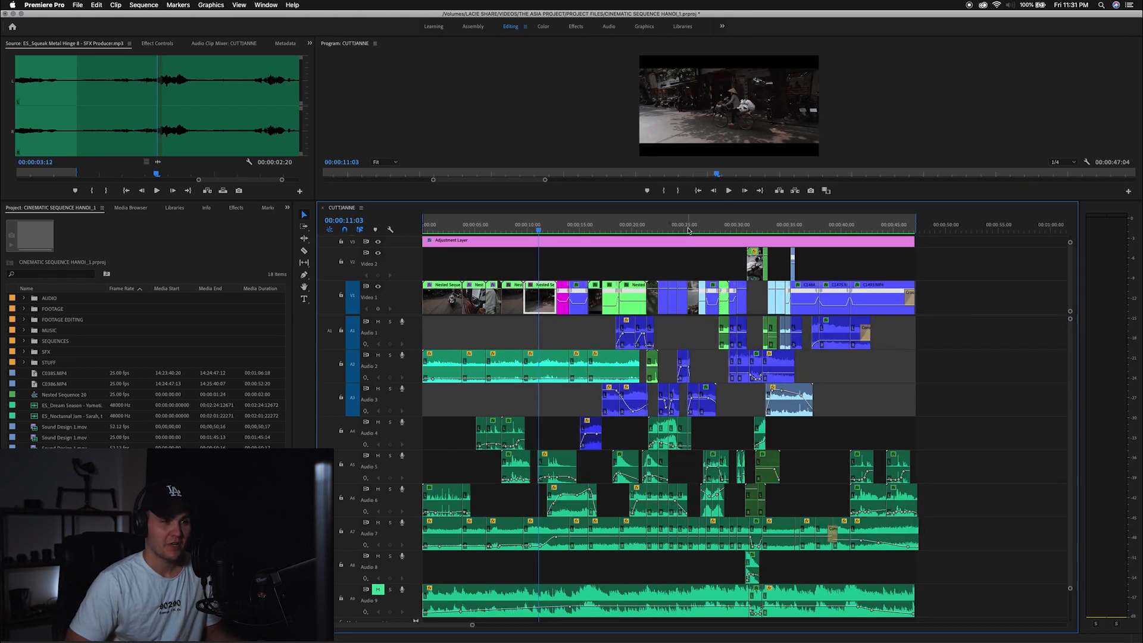
# Step: Scrub the sequence to the butcher shot near 00:00:30:02 and play from there, stopping around 00:00:32:10
pyautogui.click(687, 229)
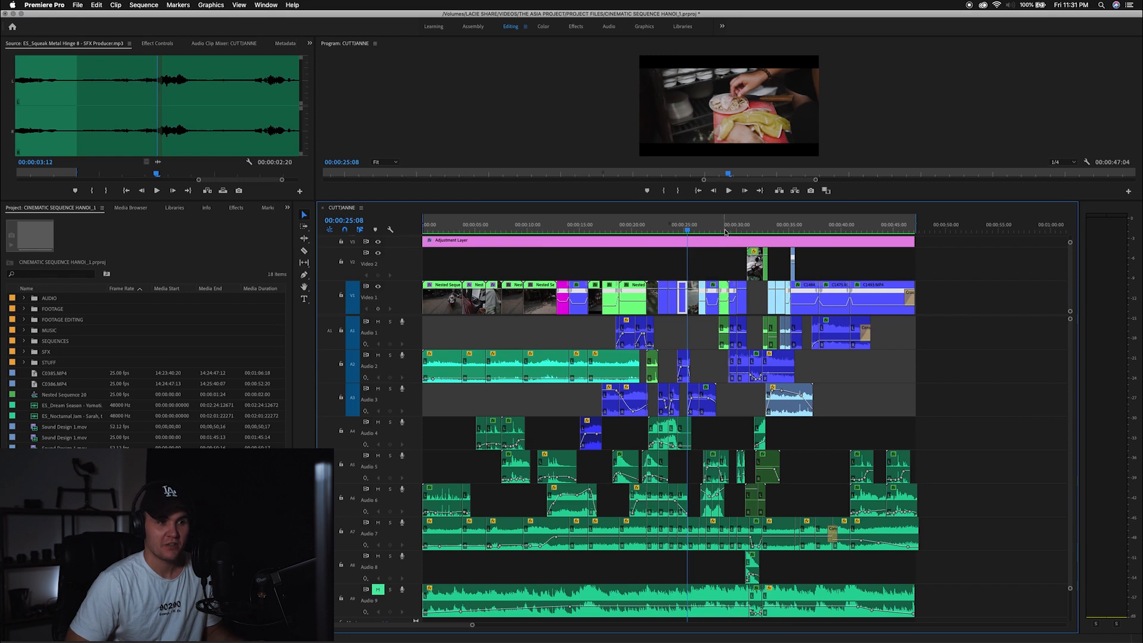
pyautogui.moveTo(742, 230); pyautogui.dragTo(737, 230)
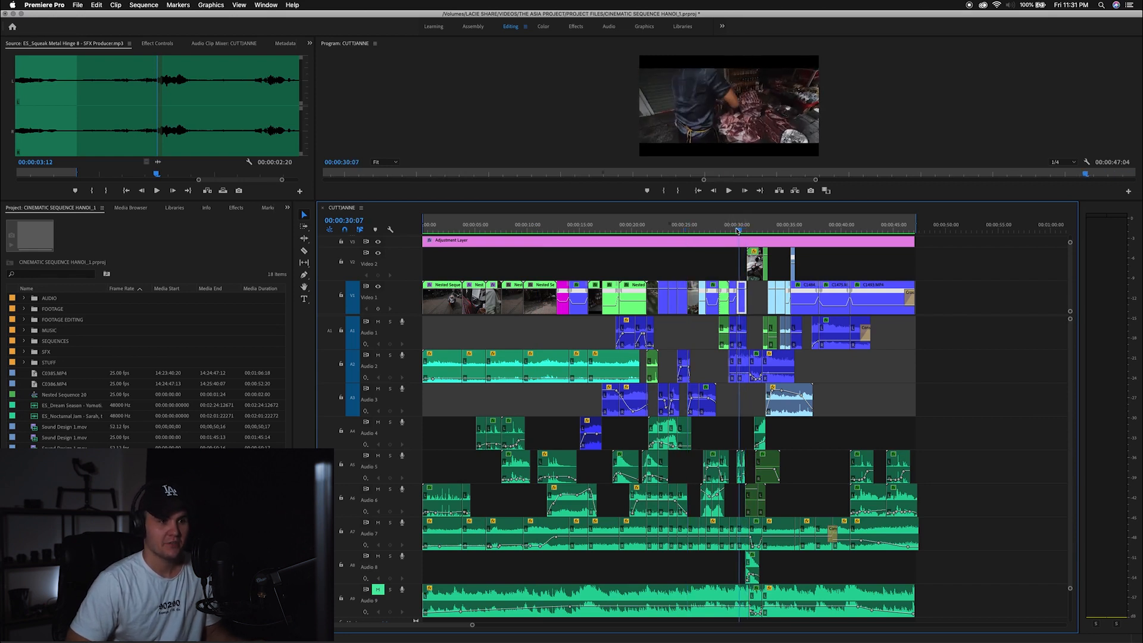
pyautogui.scroll(5, 736, 231)
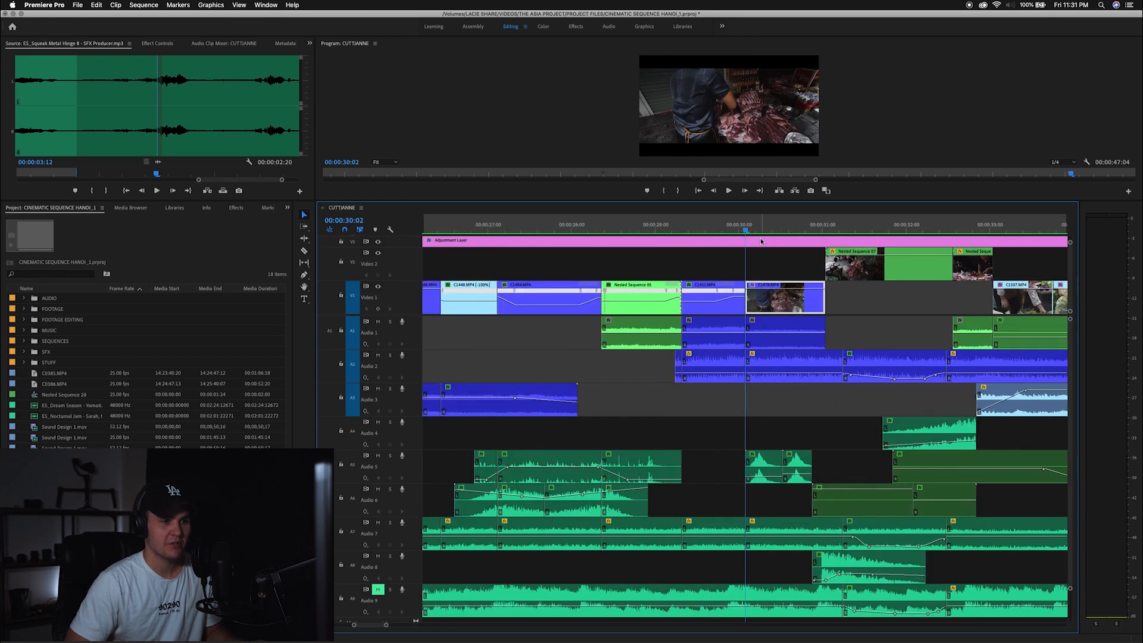
pyautogui.moveTo(743, 230); pyautogui.dragTo(692, 230)
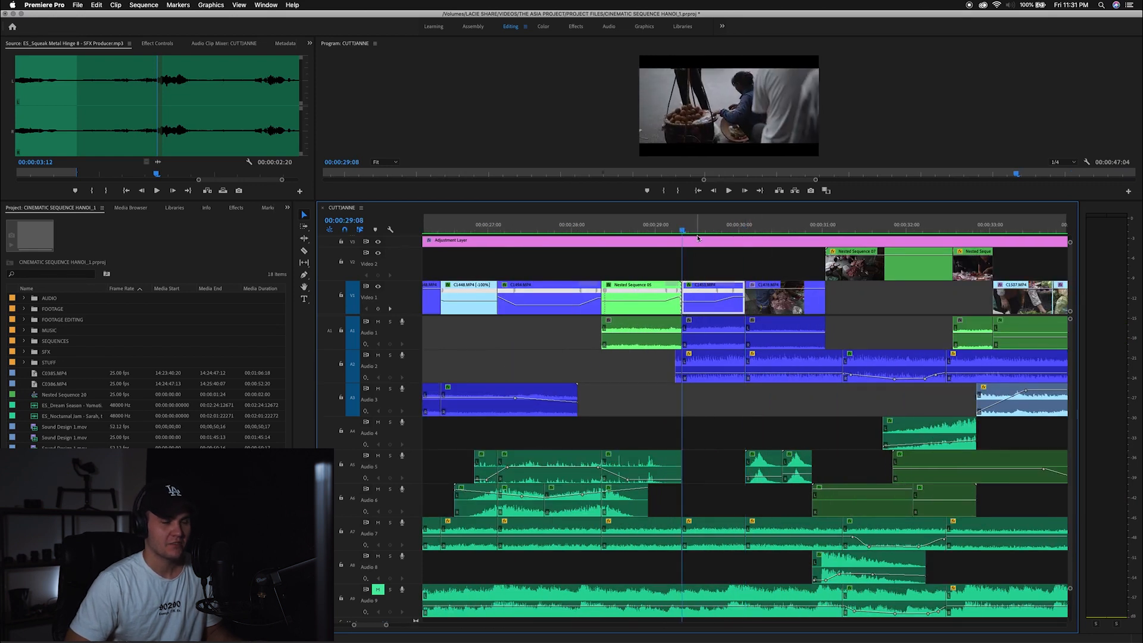
pyautogui.click(744, 231)
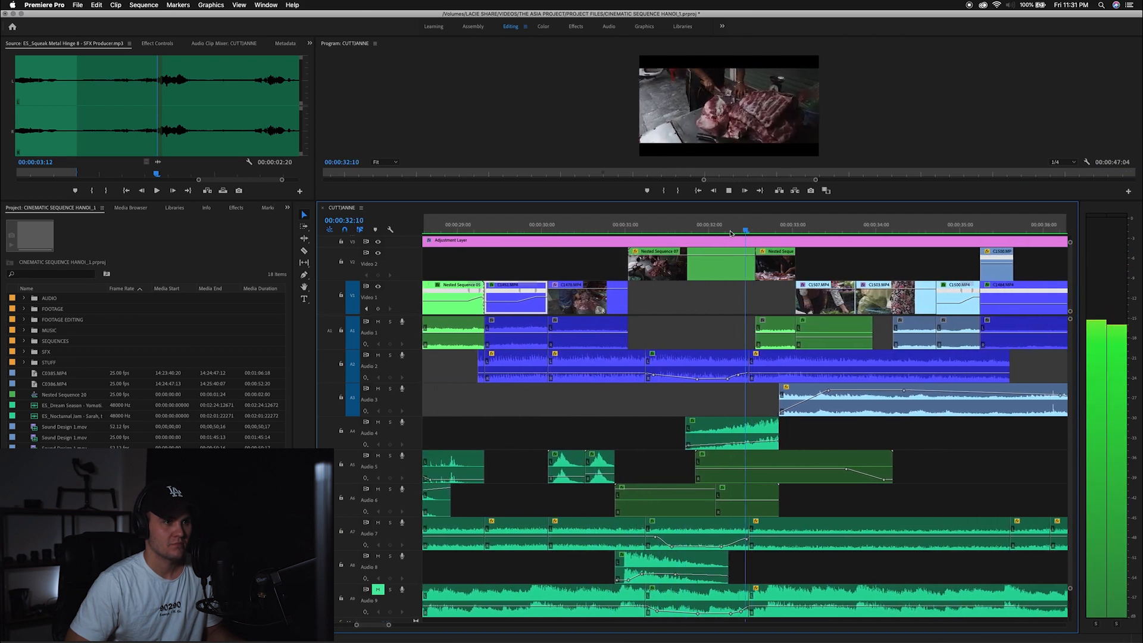
pyautogui.press('space')
# Step: Replay the meat-cutting section and its cut to the market woman, stopping at 00:00:32:24
pyautogui.press('-')
pyautogui.click(600, 229)
pyautogui.press('space')
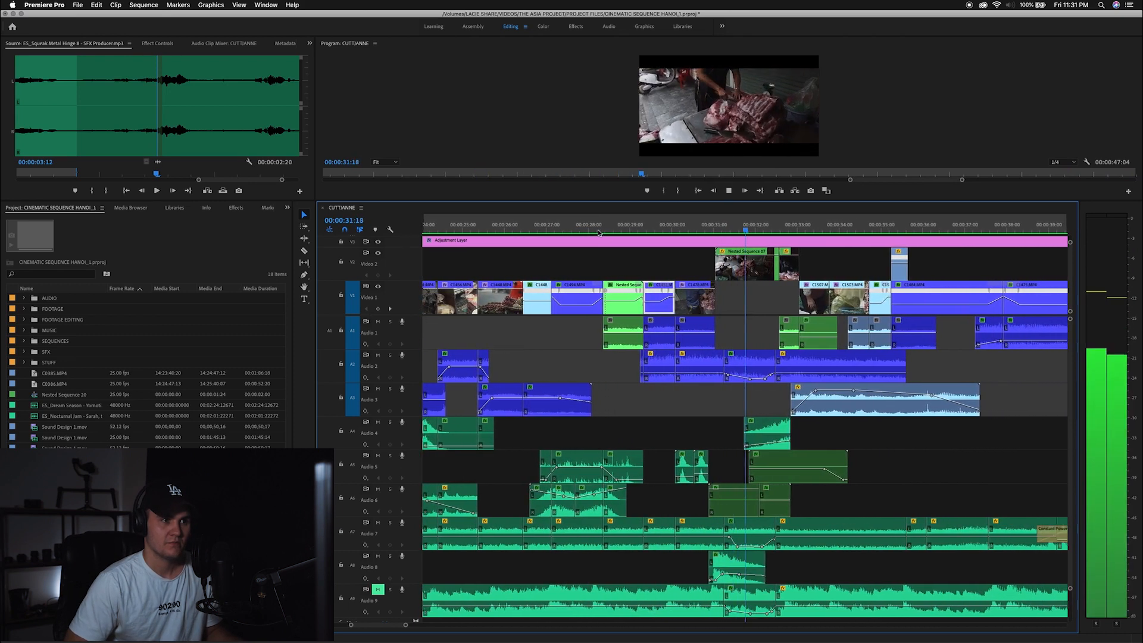
pyautogui.click(727, 230)
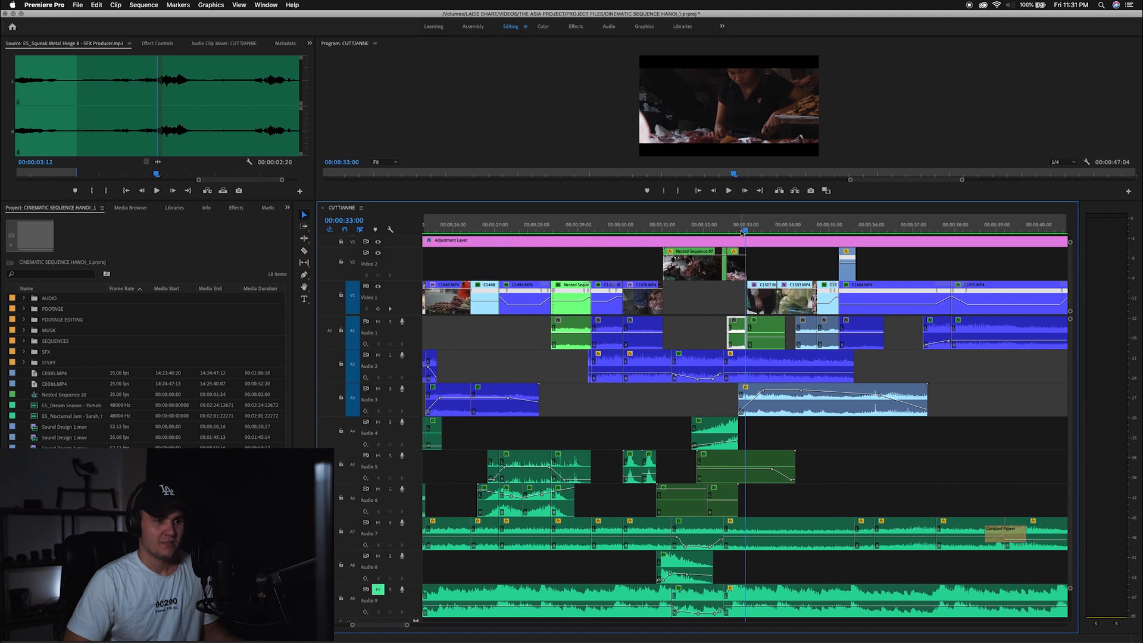
pyautogui.moveTo(727, 231); pyautogui.dragTo(720, 231)
pyautogui.press('space')
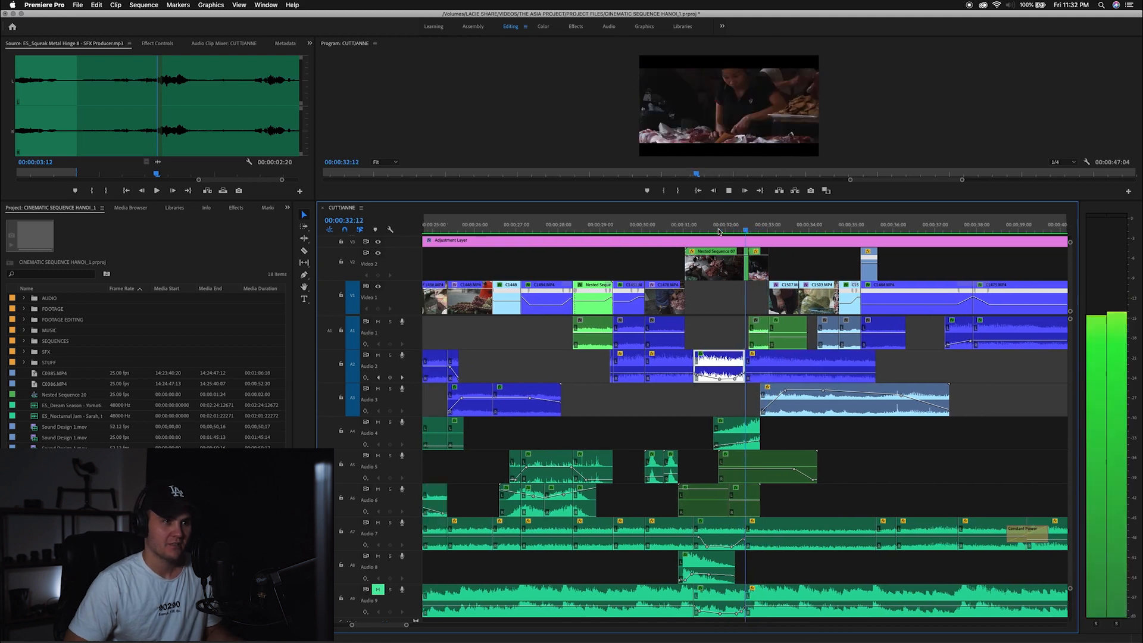
pyautogui.press('space')
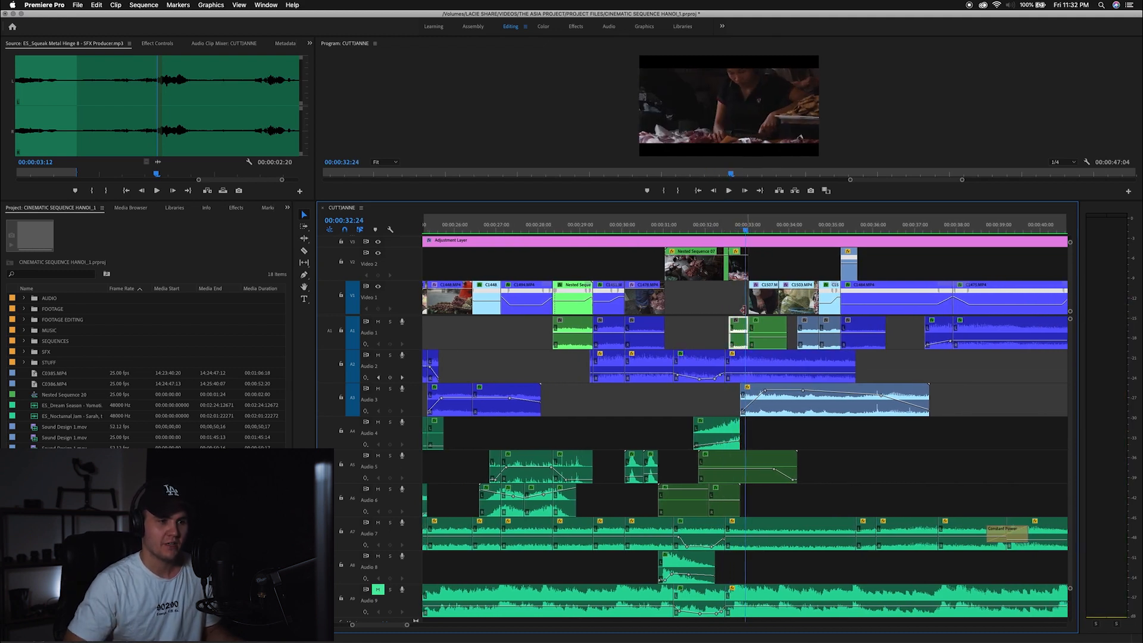
# Step: Open the nested Audio 1 clip at 00:00:32:20, listen to its Weapon Sword Remove From Sheath sound, and return to the main sequence
pyautogui.click(739, 226)
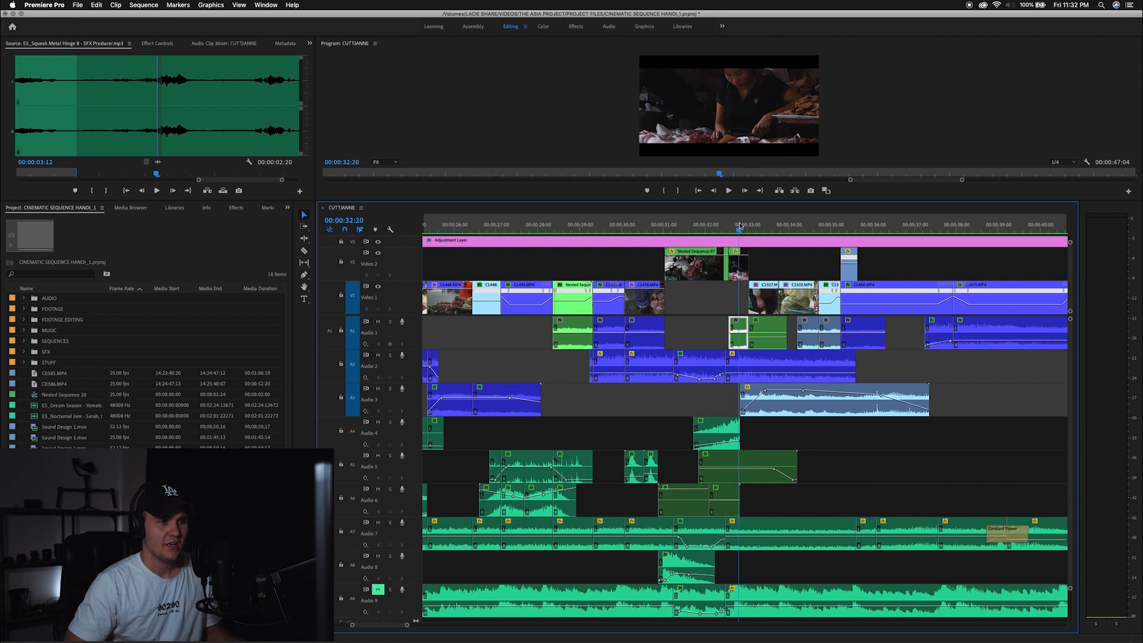
pyautogui.doubleClick(740, 328)
pyautogui.doubleClick(479, 410)
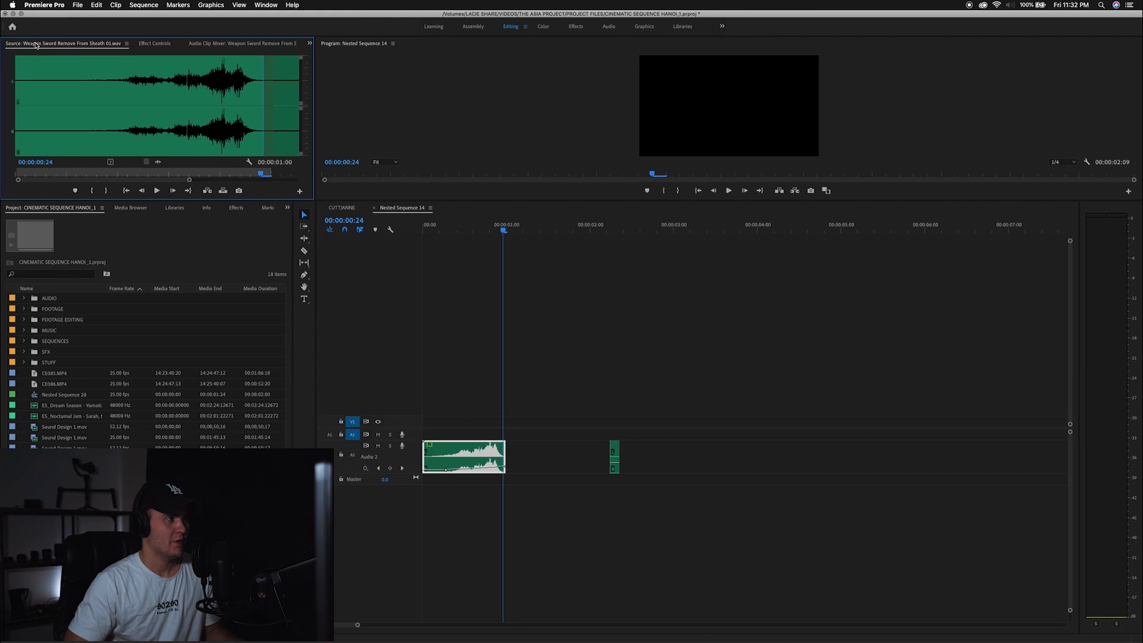
pyautogui.click(105, 100)
pyautogui.press('i')
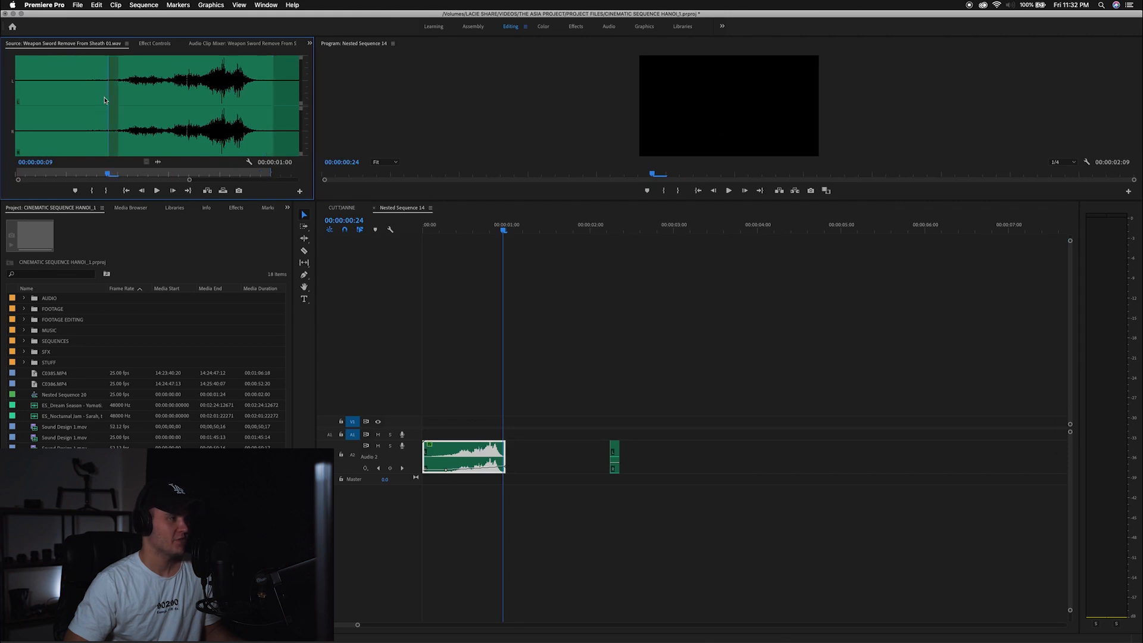
pyautogui.click(156, 191)
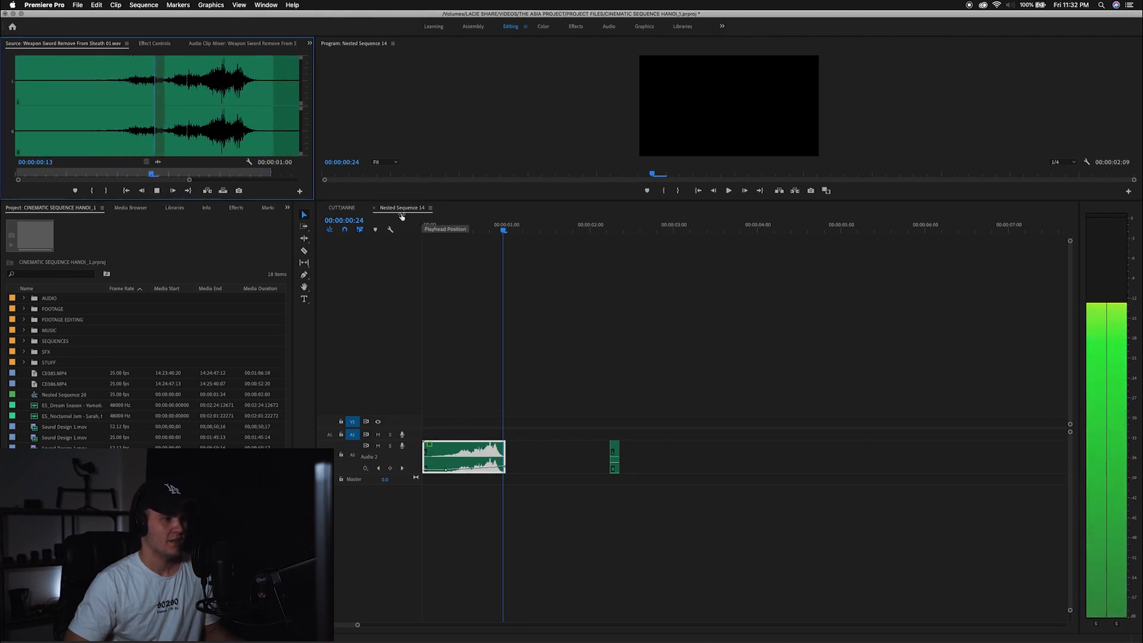
pyautogui.click(373, 207)
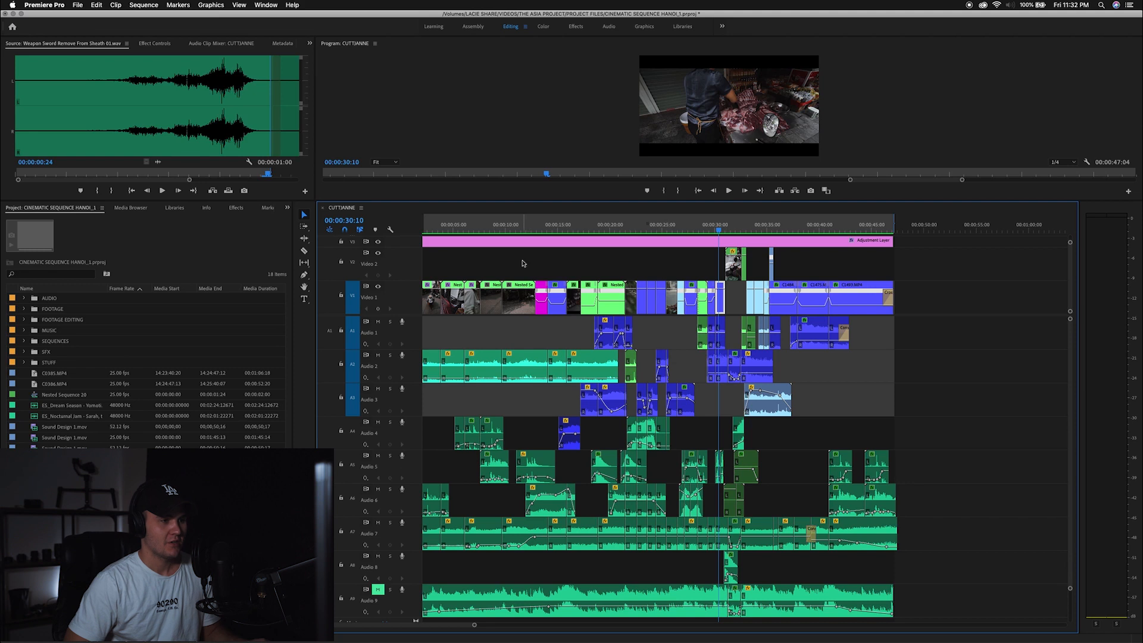
# Step: Open the Audio 2 India Rural Village Atmosphere clip at 00:00:11:10 in the Source monitor and listen to it
pyautogui.click(521, 224)
pyautogui.press('=')
pyautogui.press('=')
pyautogui.click(714, 363)
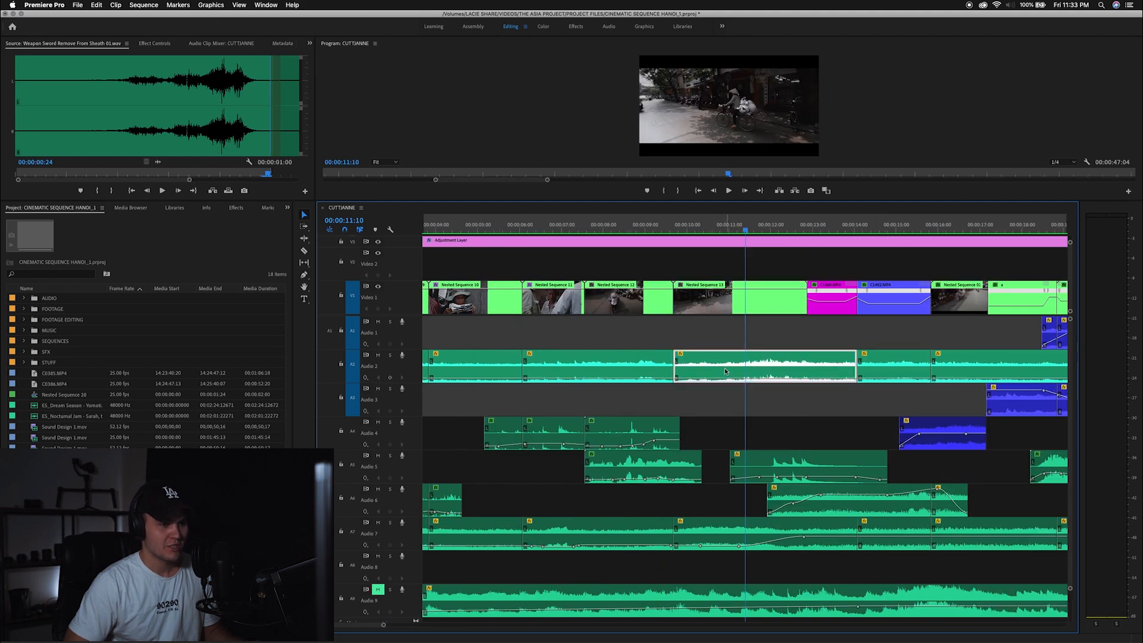
pyautogui.doubleClick(725, 371)
pyautogui.click(156, 190)
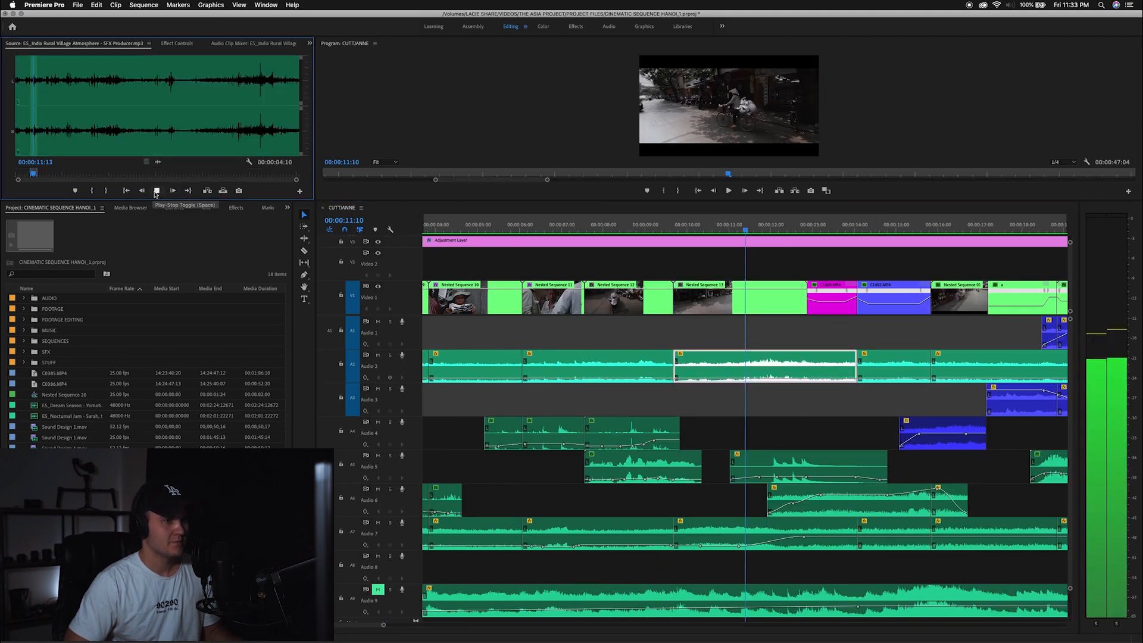
pyautogui.click(156, 190)
pyautogui.press('space')
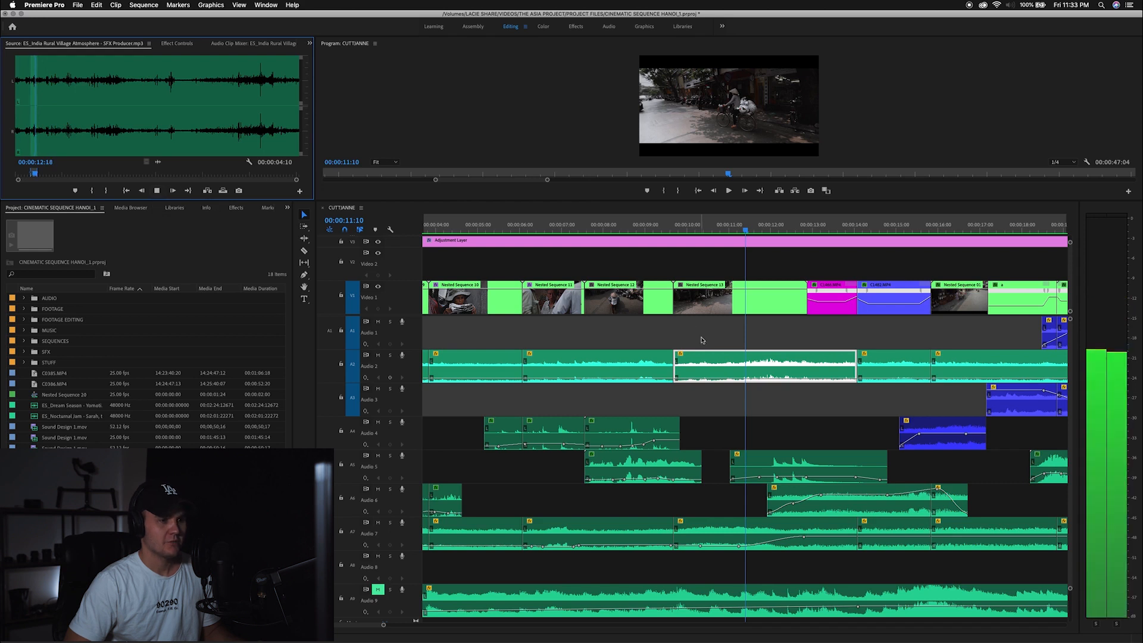
pyautogui.click(157, 191)
# Step: Move the selected India Rural Village Atmosphere clip into empty space past the sequence's end and place the playhead on it at 00:00:54:10
pyautogui.hotkey('shift', '3')
pyautogui.press('\\')
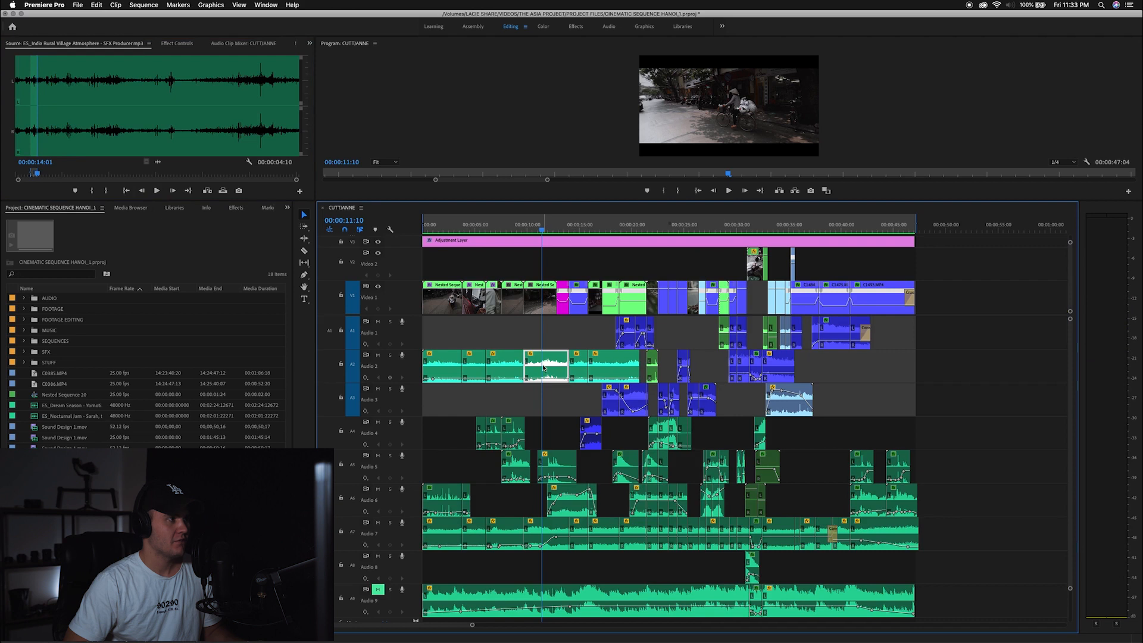
pyautogui.moveTo(545, 366); pyautogui.dragTo(1003, 366)
pyautogui.click(979, 224)
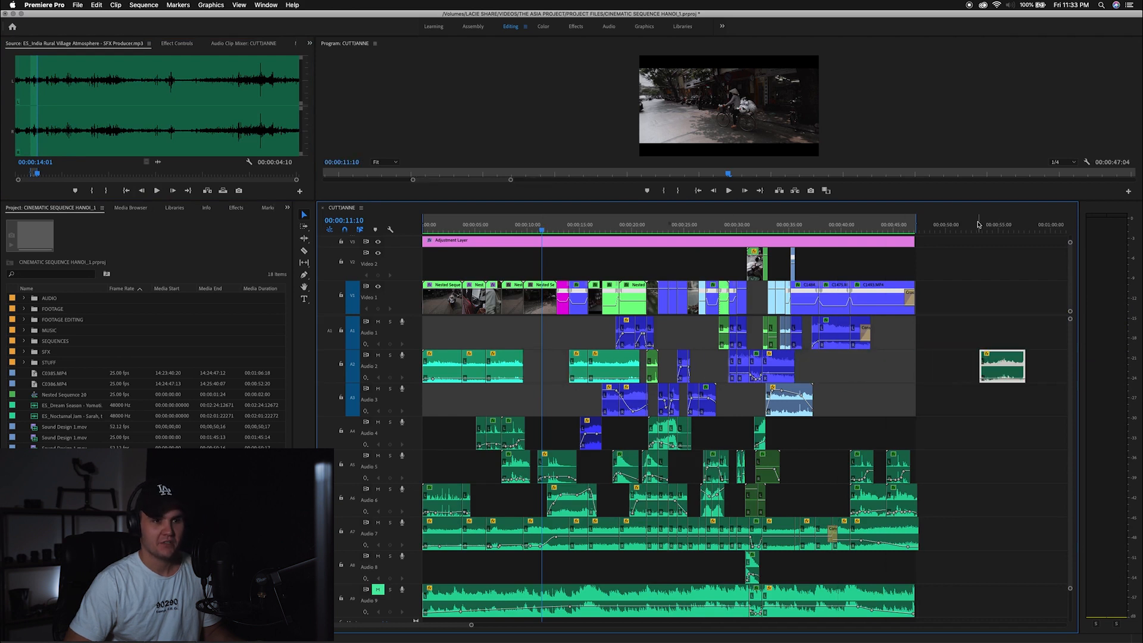
pyautogui.press('=')
pyautogui.press('=')
pyautogui.click(807, 225)
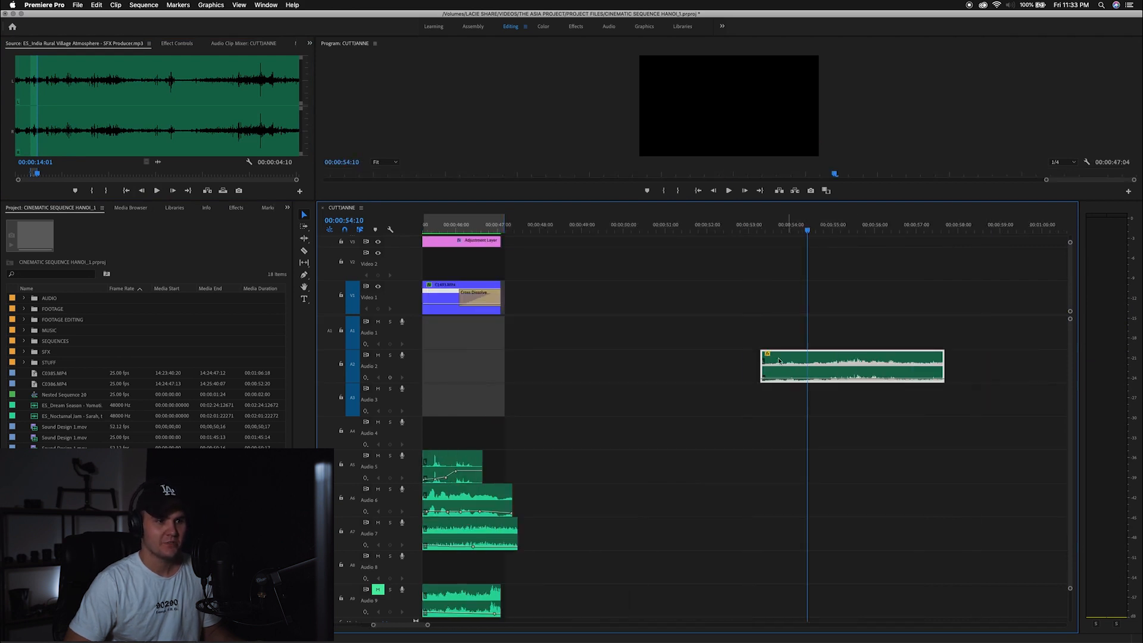
# Step: Raise the isolated atmosphere clip's volume level and play it without reverb, stopping at 00:00:54:17
pyautogui.hotkey('shift', '5')
pyautogui.press('space')
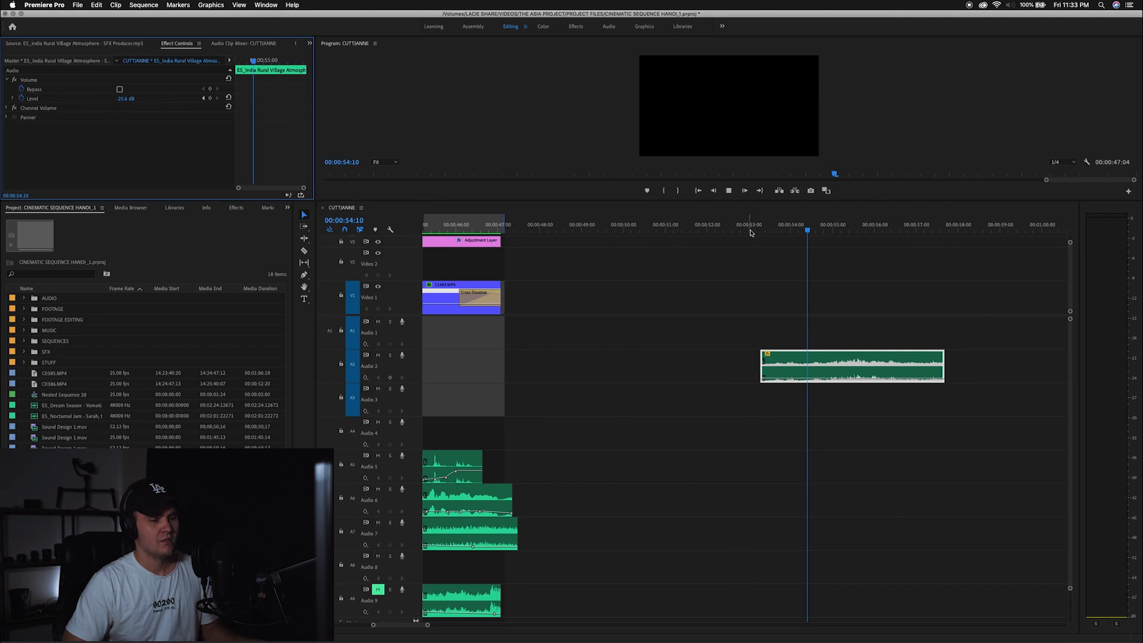
pyautogui.press('space')
pyautogui.moveTo(737, 384); pyautogui.dragTo(736, 376)
pyautogui.press('space')
pyautogui.press('Up')
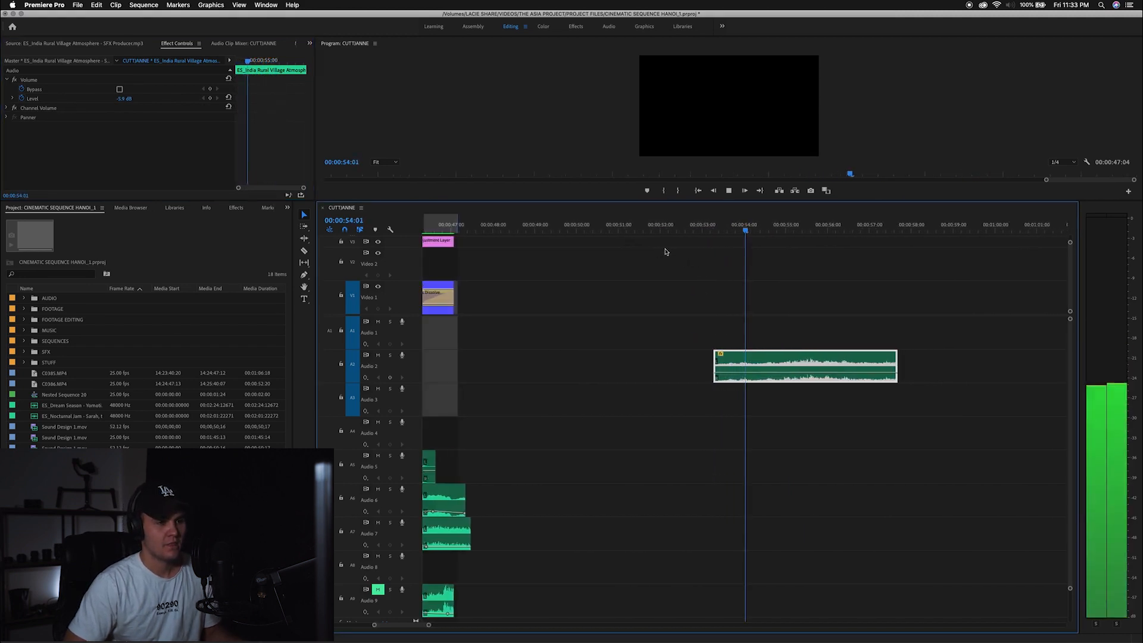
pyautogui.press('space')
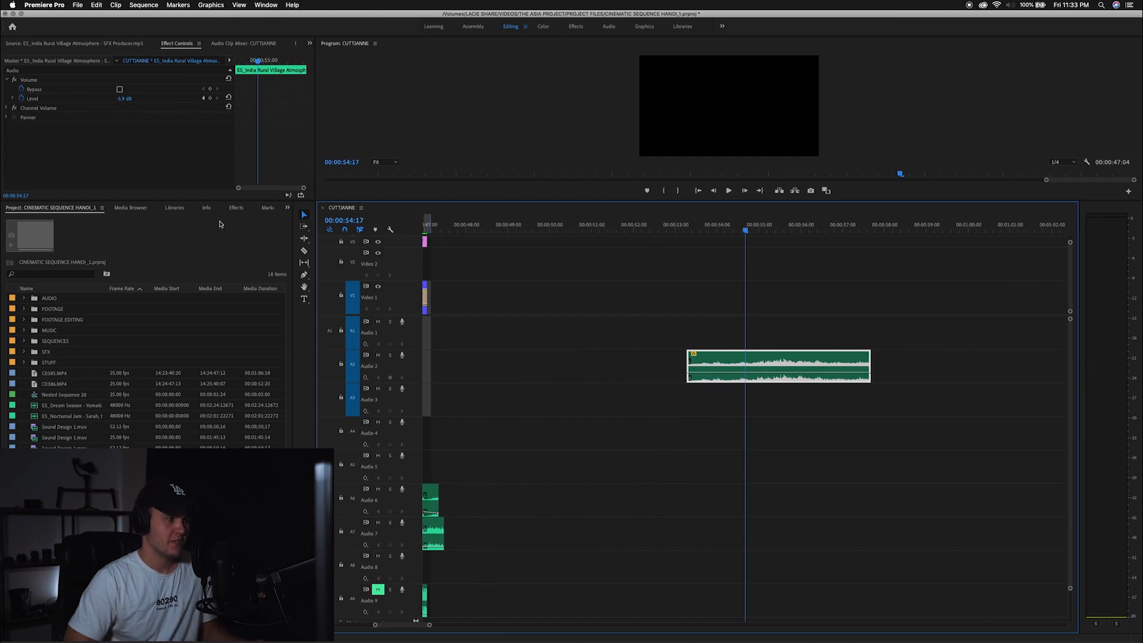
# Step: Apply the Surround Reverb effect to the isolated atmosphere clip and choose its Somewhere Not Here preset
pyautogui.click(236, 208)
pyautogui.click(29, 220)
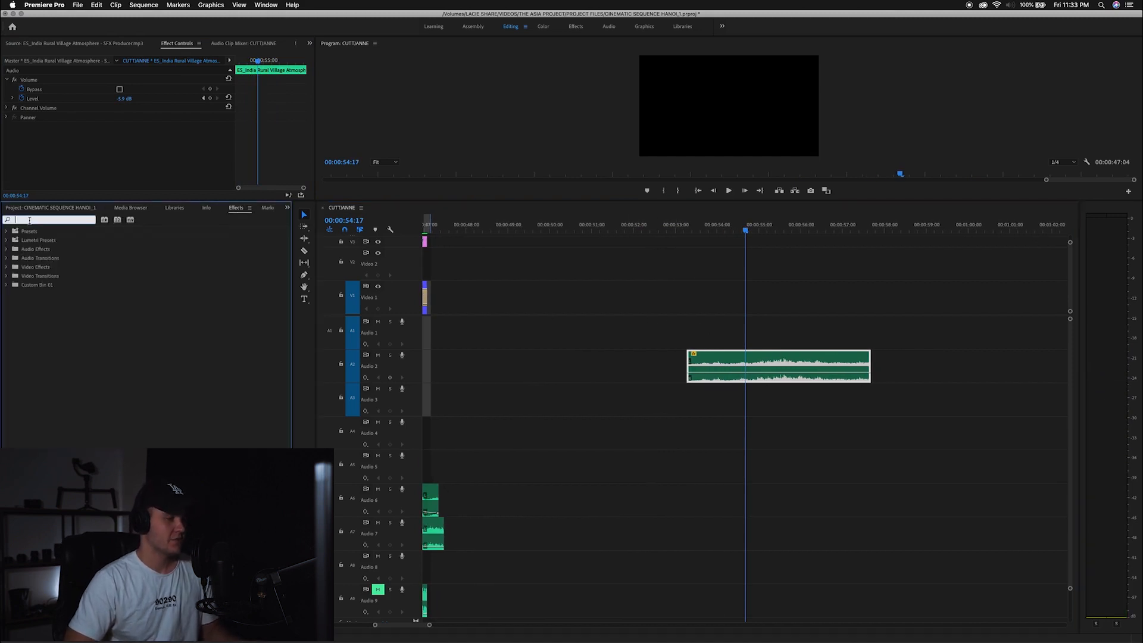
pyautogui.write('SURRO')
pyautogui.moveTo(44, 257); pyautogui.dragTo(744, 364)
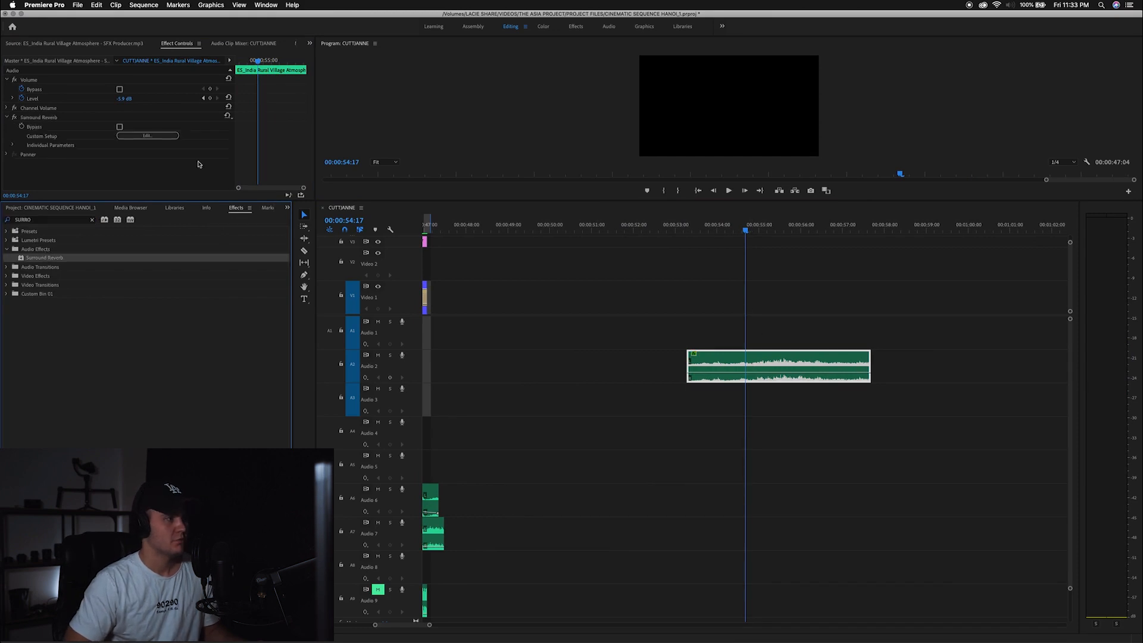
pyautogui.click(147, 135)
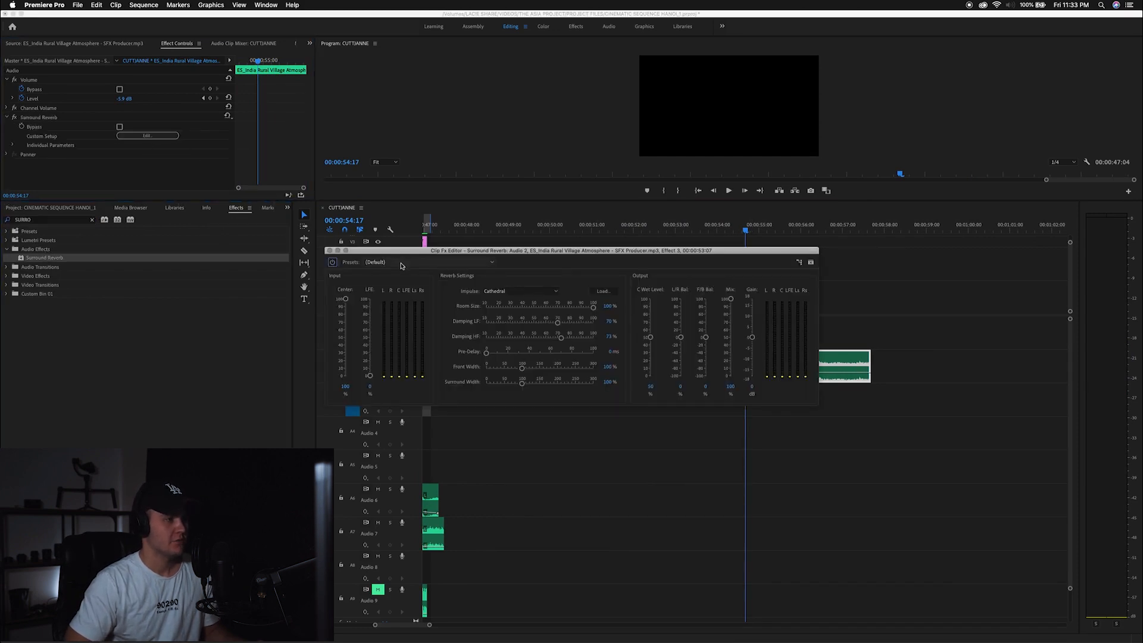
pyautogui.click(400, 266)
pyautogui.click(405, 419)
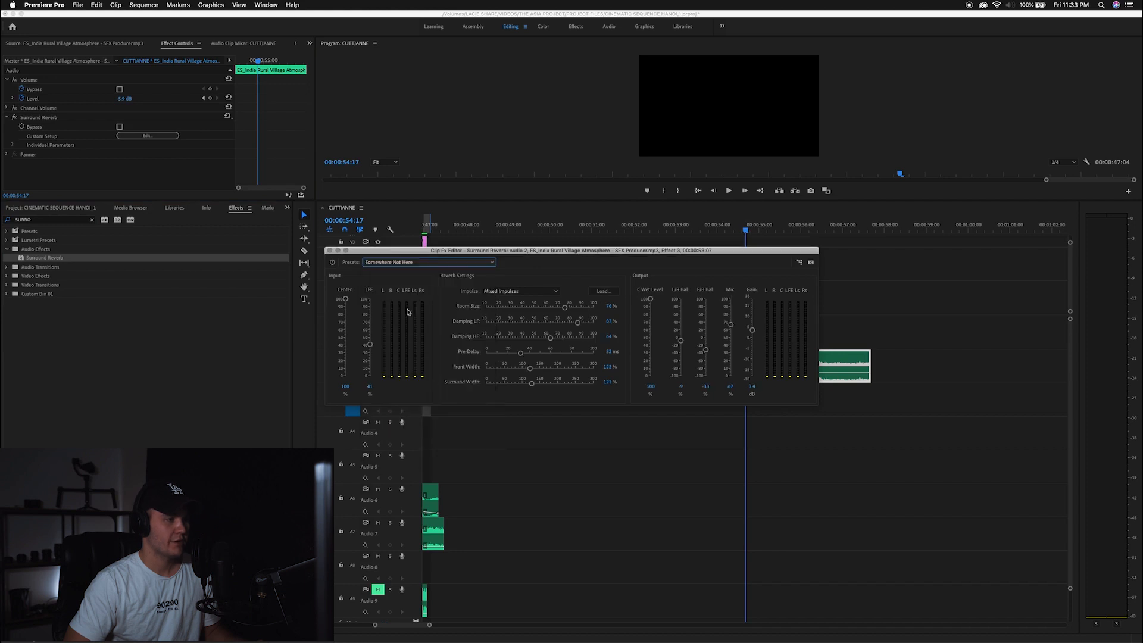
pyautogui.click(330, 250)
# Step: Play the isolated atmosphere clip repeatedly, toggling Surround Reverb to compare the sound with and without the effect
pyautogui.press('space')
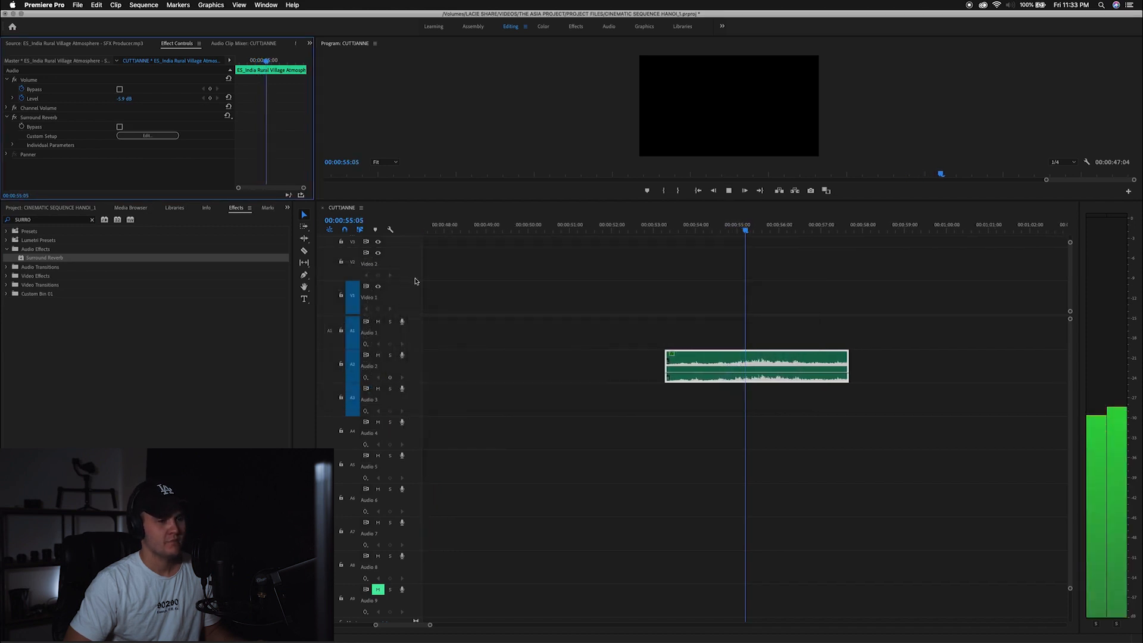
pyautogui.press('space')
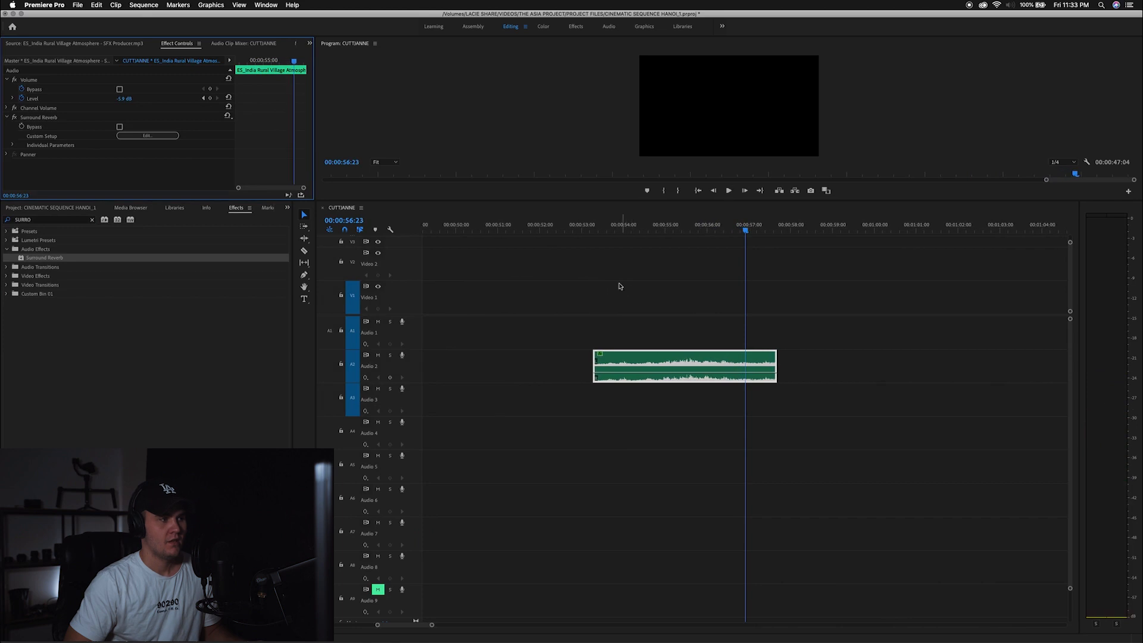
pyautogui.click(606, 230)
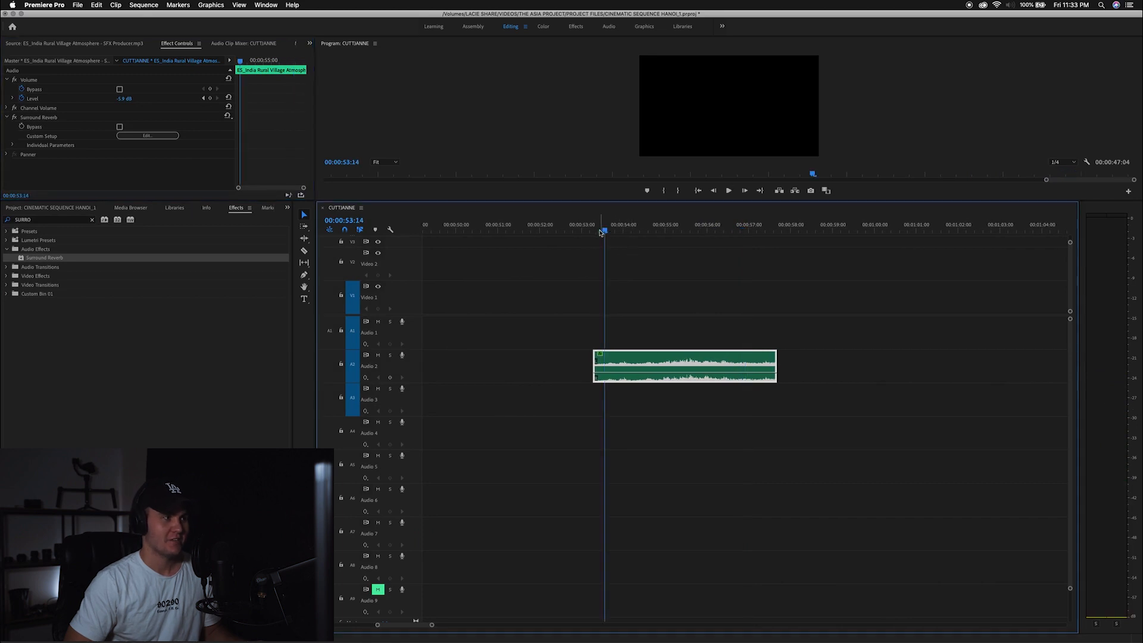
pyautogui.press('space')
pyautogui.click(16, 118)
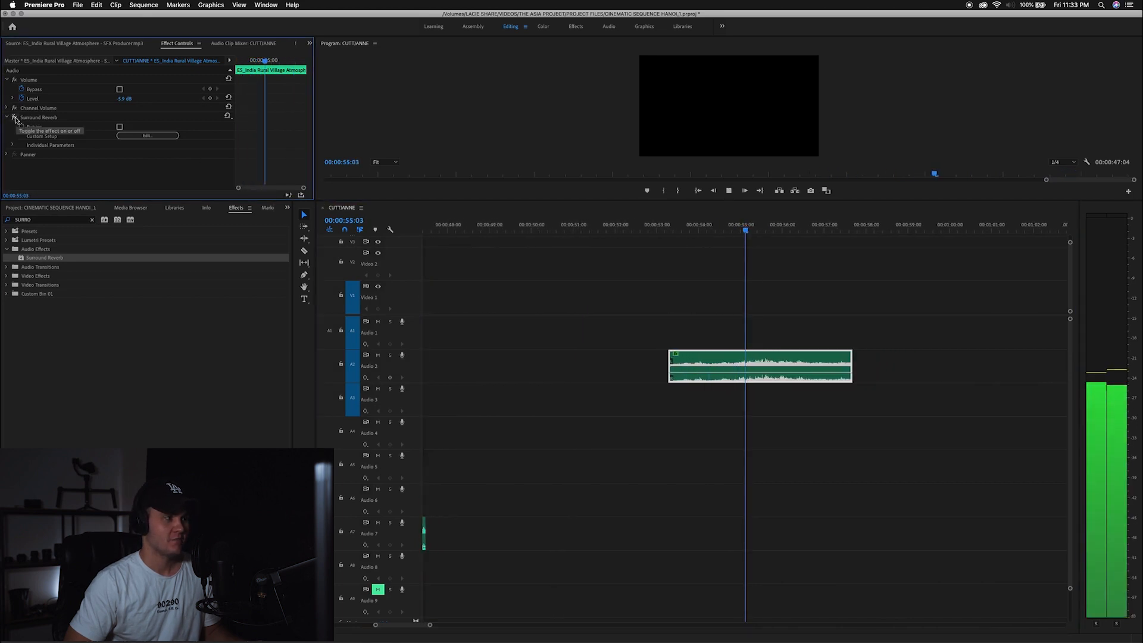
pyautogui.click(607, 231)
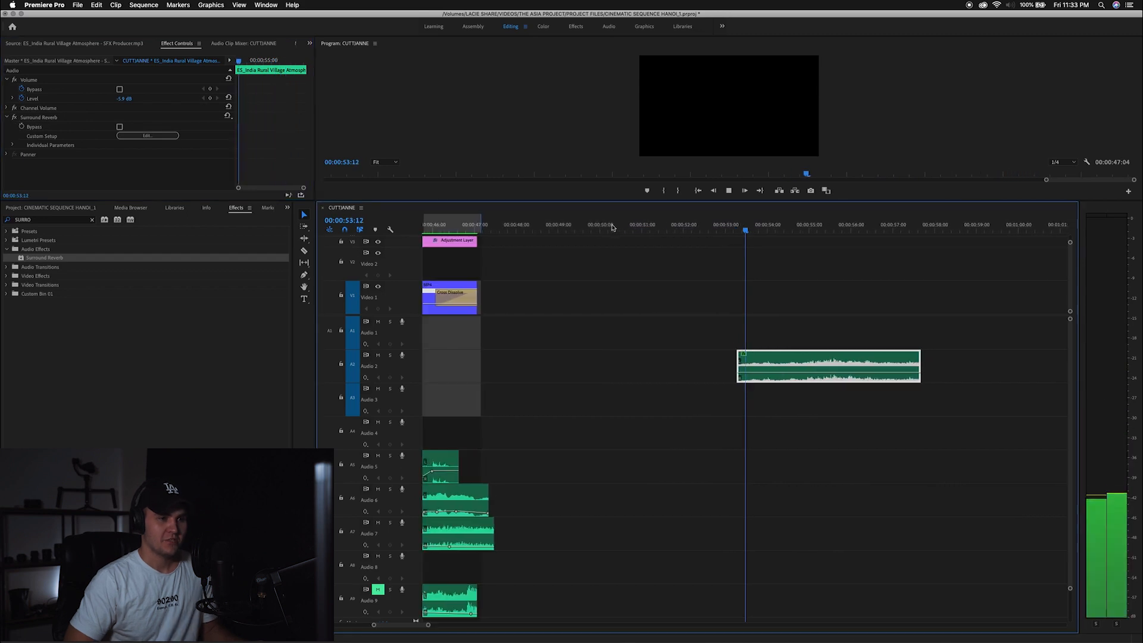
pyautogui.press('space')
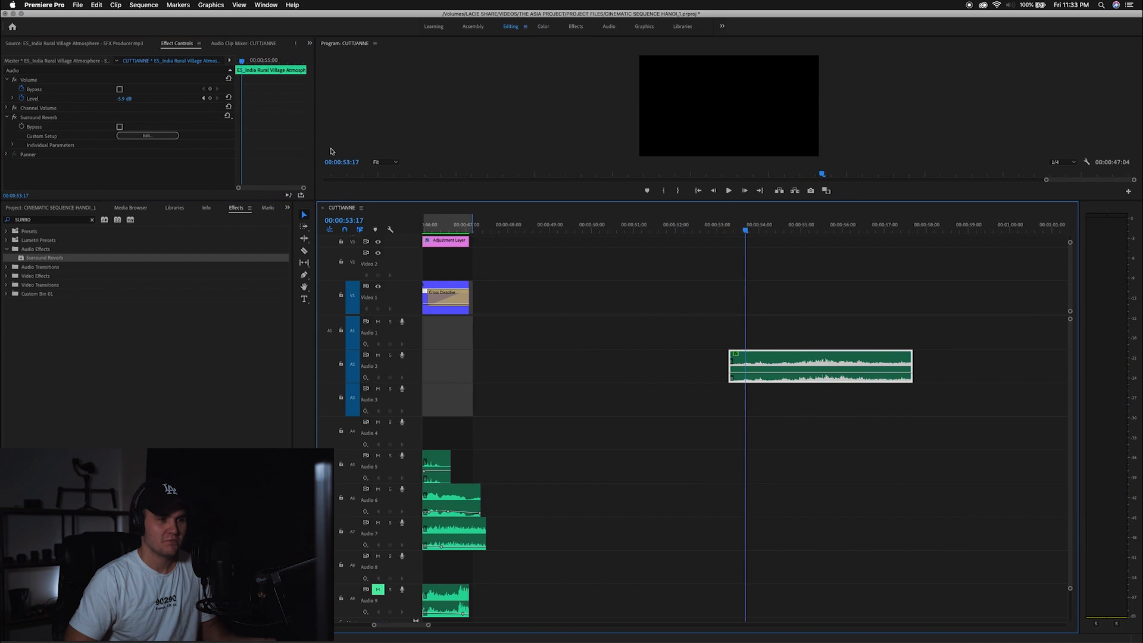
# Step: Delete the isolated atmosphere clip, display the whole sequence, and scrub back through its earlier part
pyautogui.press('Delete')
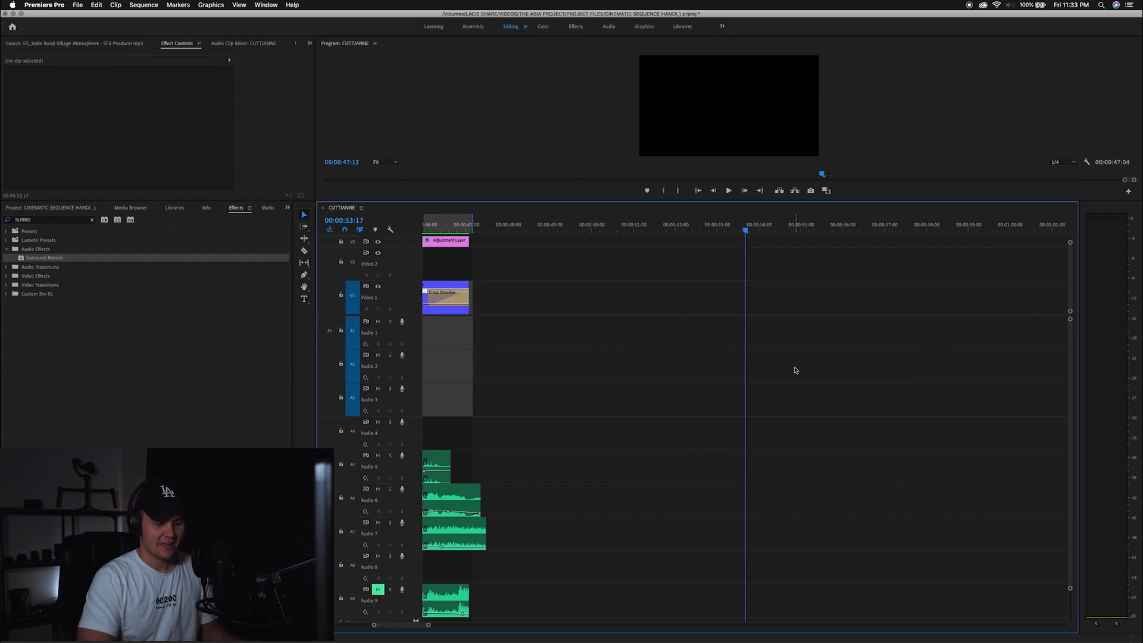
pyautogui.press('\\')
pyautogui.click(505, 225)
pyautogui.moveTo(468, 222); pyautogui.dragTo(423, 224)
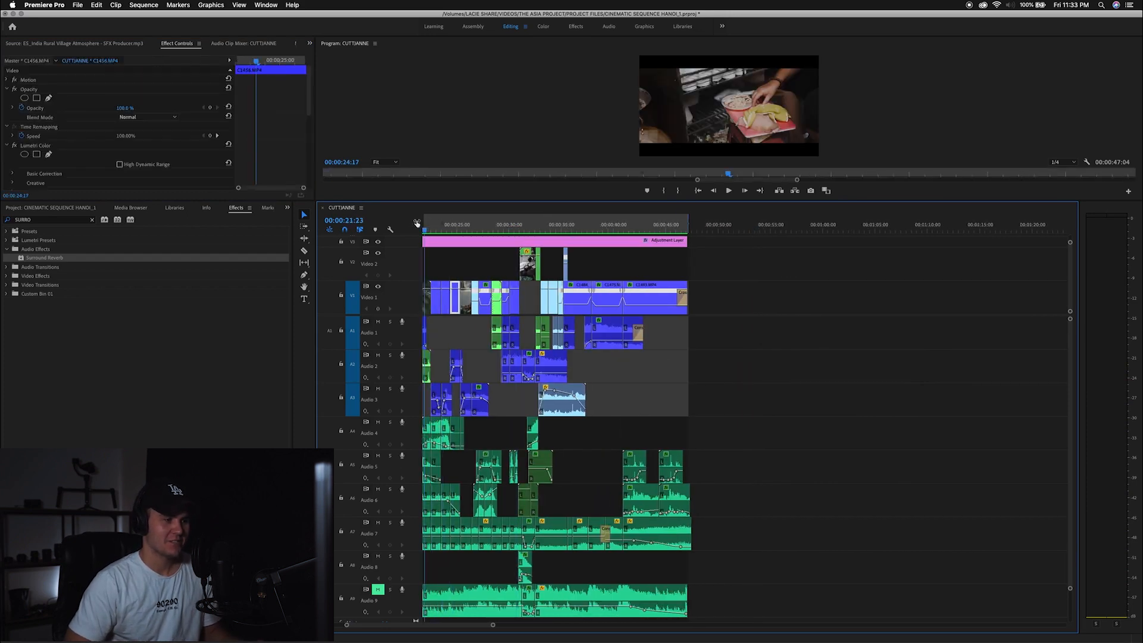
# Step: Inspect the Surround Reverb on the train whistle clip and the whoosh clip at 00:00:18:24, opening the whoosh's effect editor to view its preset
pyautogui.press('=')
pyautogui.press('=')
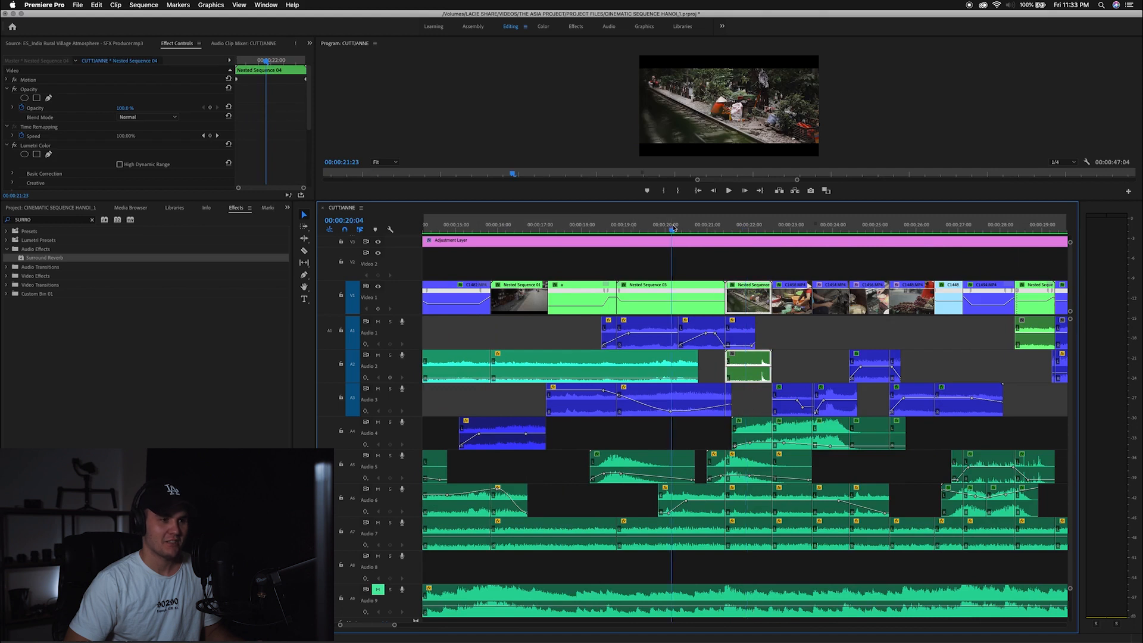
pyautogui.click(741, 429)
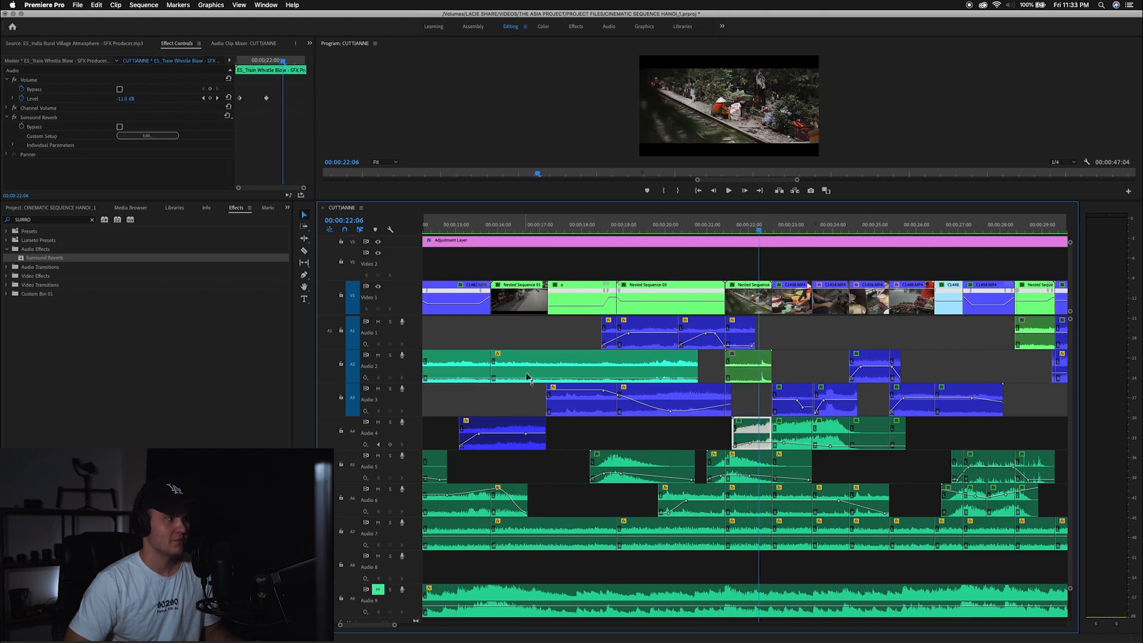
pyautogui.click(622, 231)
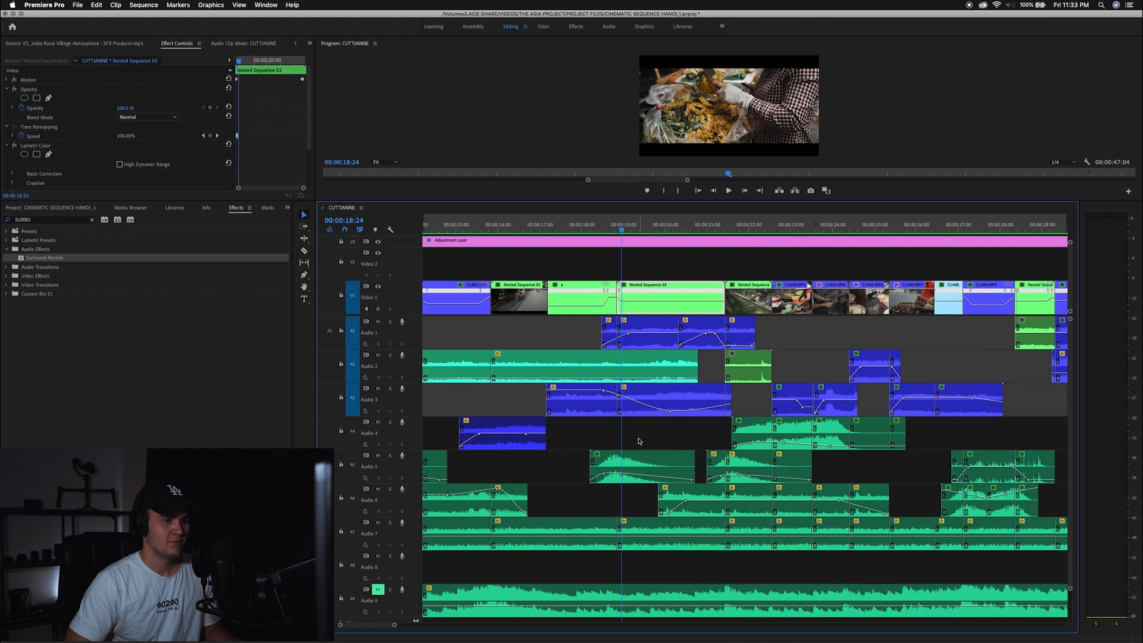
pyautogui.click(641, 458)
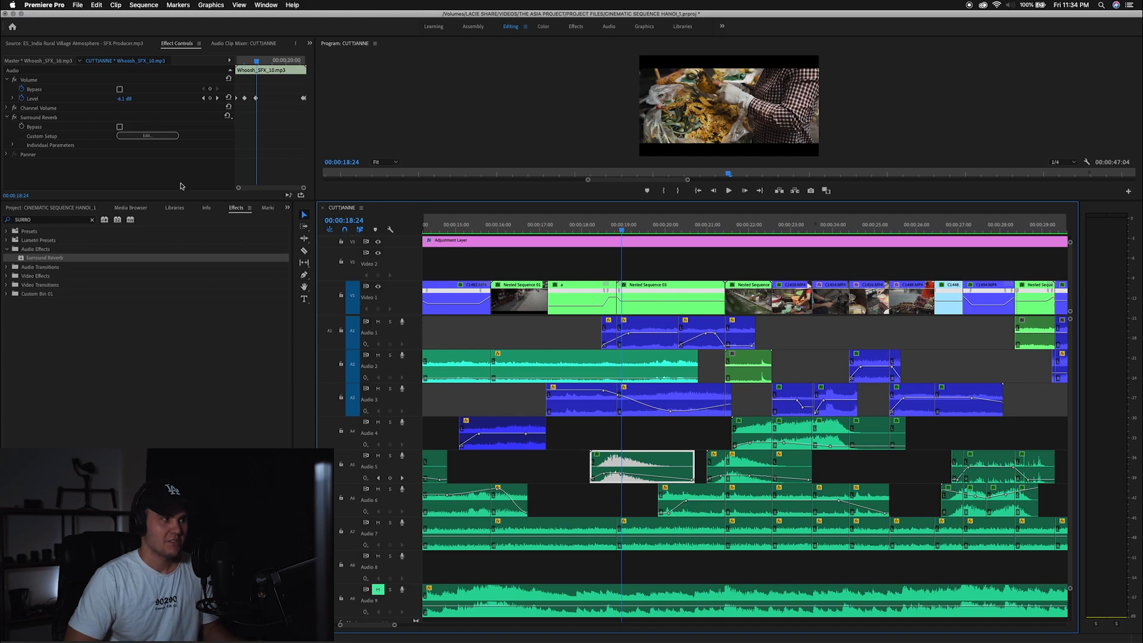
pyautogui.click(147, 136)
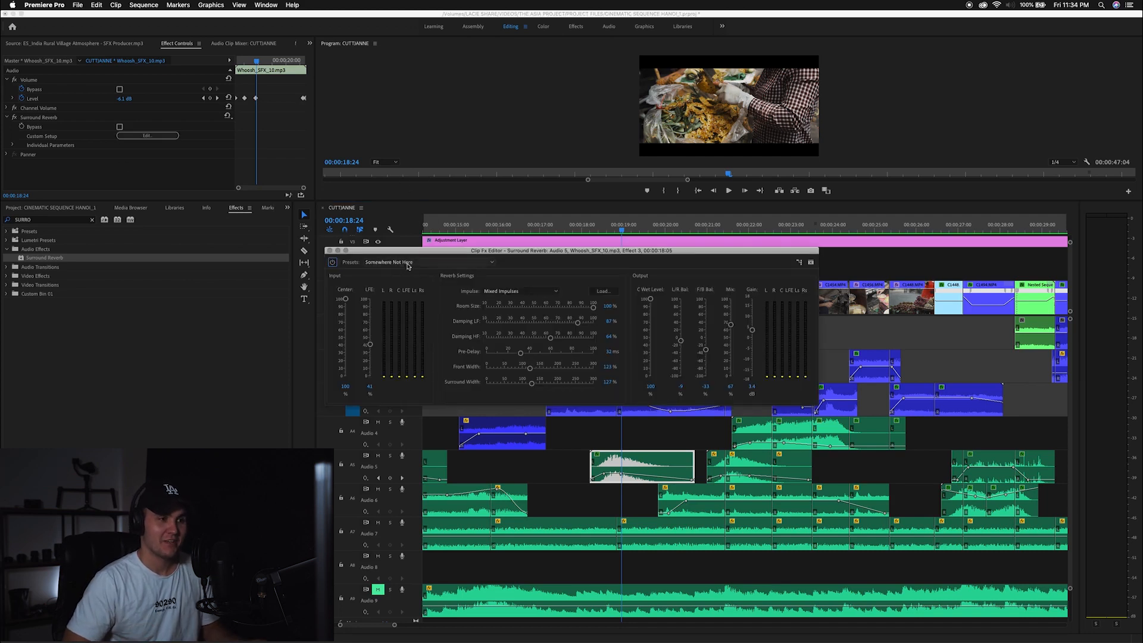
pyautogui.click(329, 251)
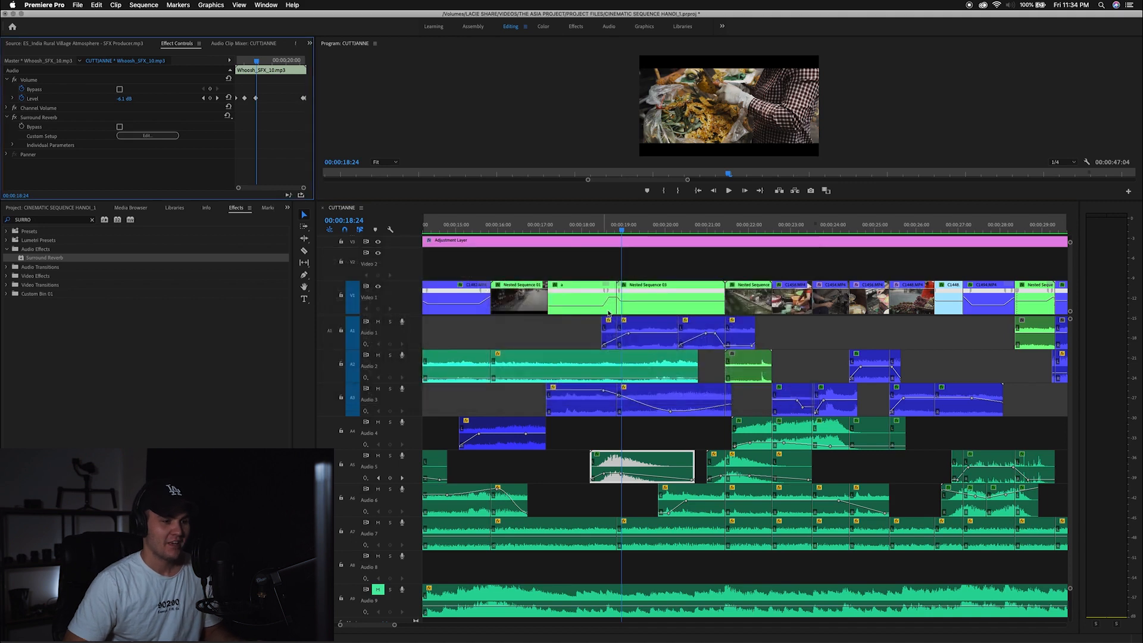
pyautogui.click(621, 229)
pyautogui.press('\\')
pyautogui.press('-')
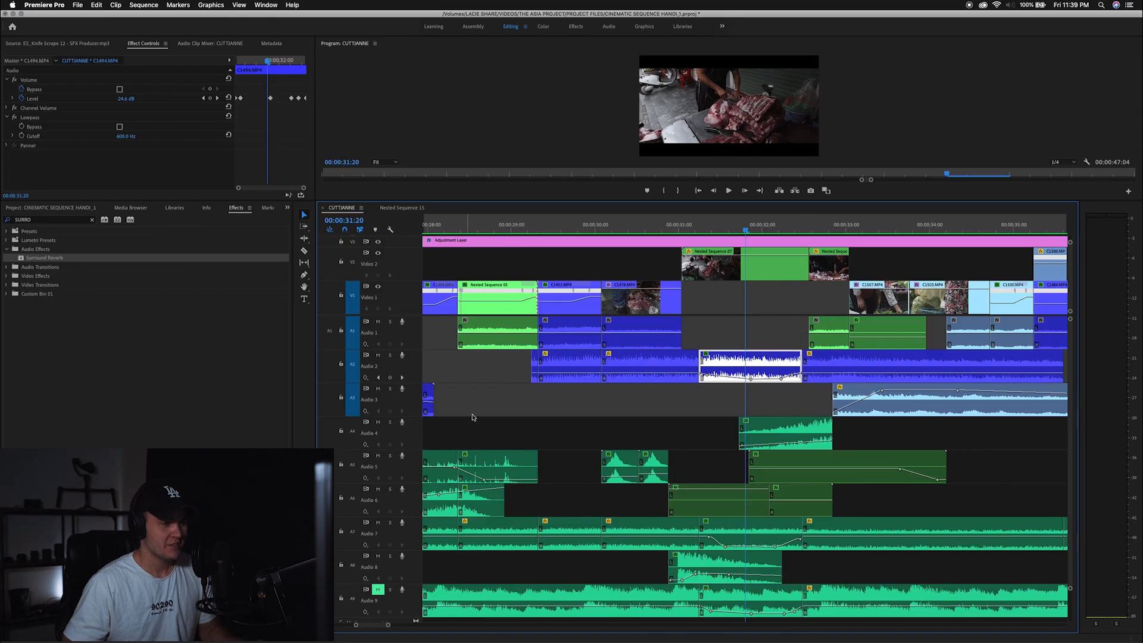
# Step: Solo Audio 5 and play its effect through the meat-cutting shots, stopping at 00:00:33:15
pyautogui.click(391, 456)
pyautogui.press('space')
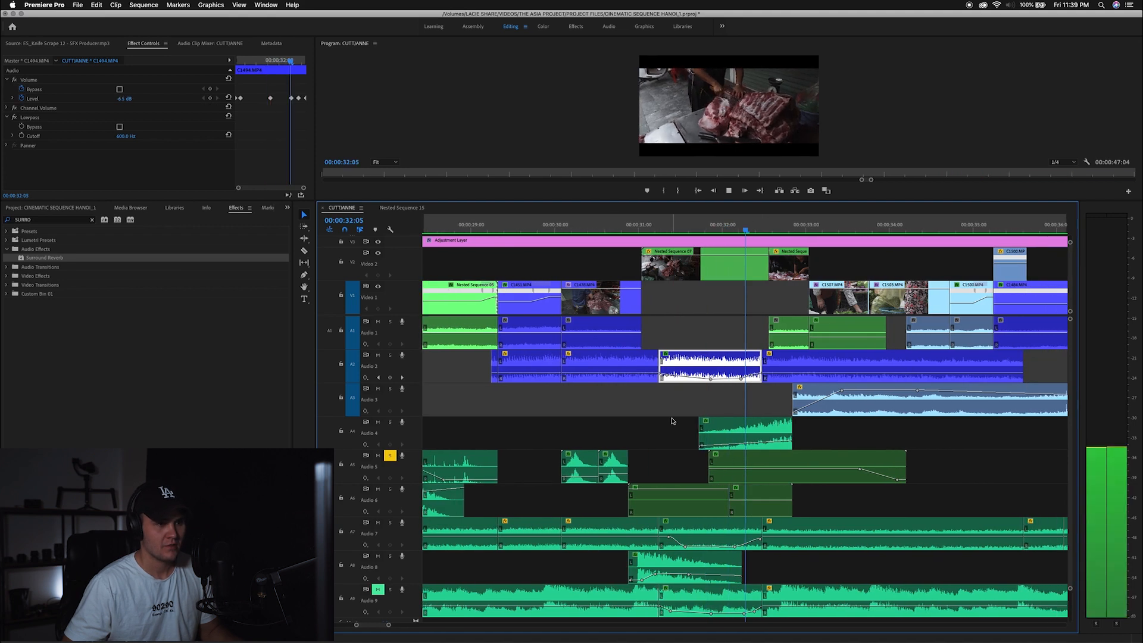
pyautogui.press('space')
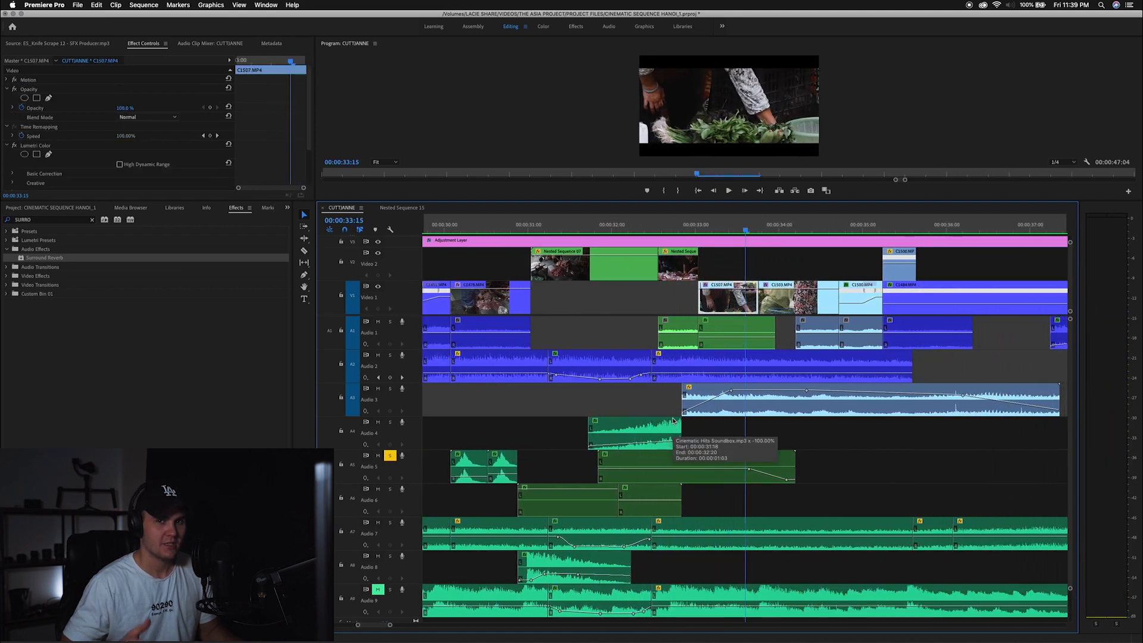
# Step: Duplicate the nested sound effect from Audio 5 onto Audio 4 in the empty area past the sequence's end and move to its start
pyautogui.press('-')
pyautogui.press('-')
pyautogui.press('-')
pyautogui.press('-')
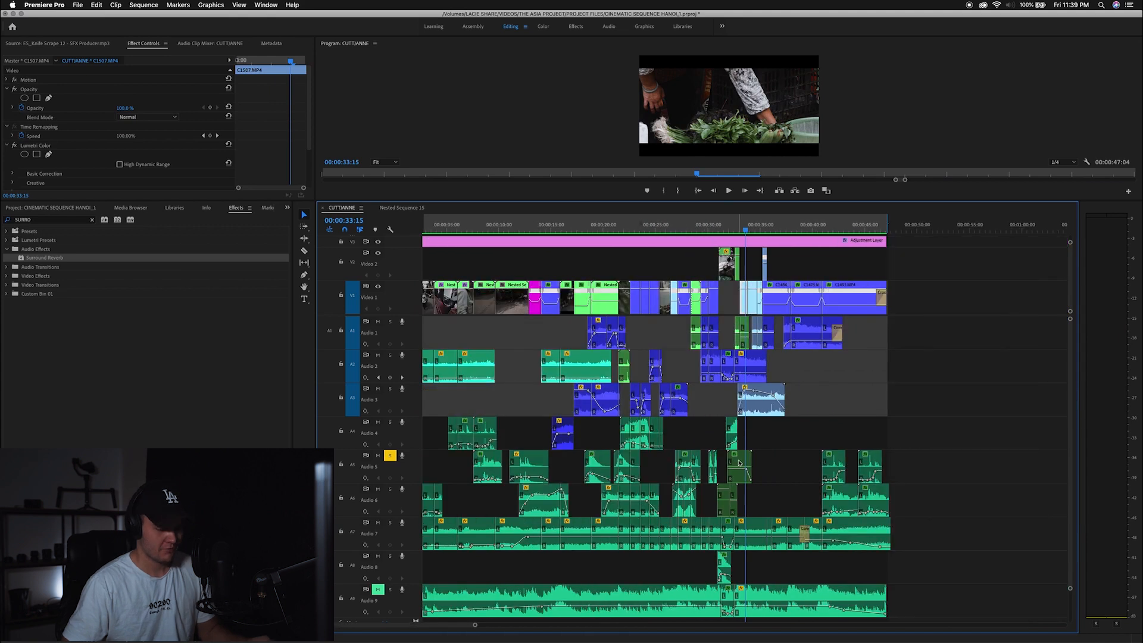
pyautogui.moveTo(746, 462); pyautogui.dragTo(947, 428)
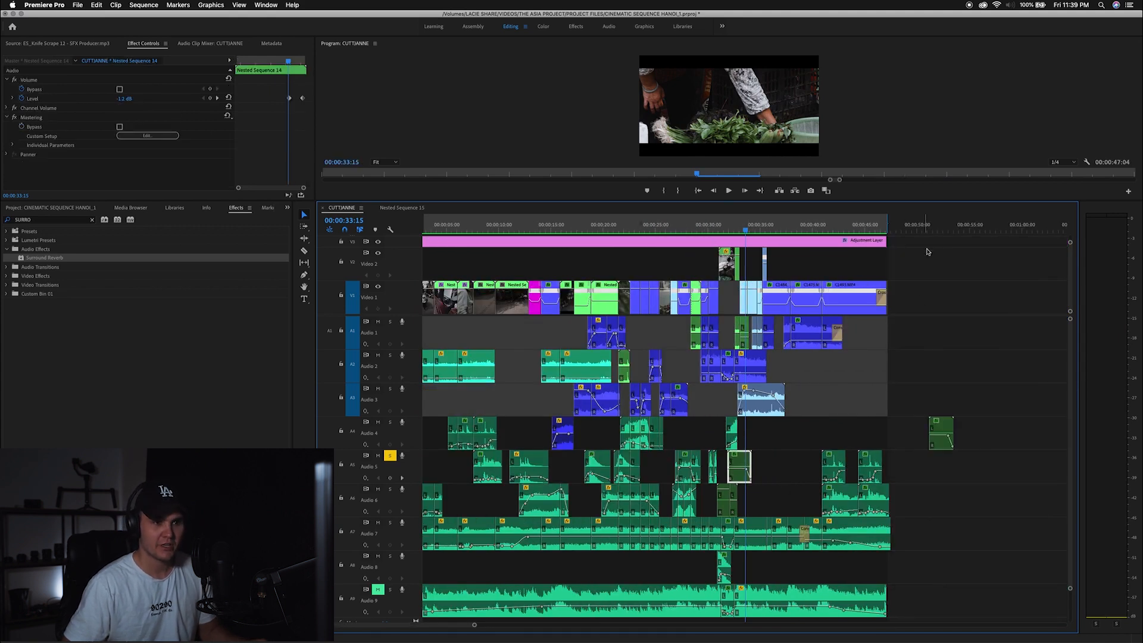
pyautogui.click(939, 231)
pyautogui.press('=')
pyautogui.press('=')
pyautogui.press('=')
pyautogui.press('=')
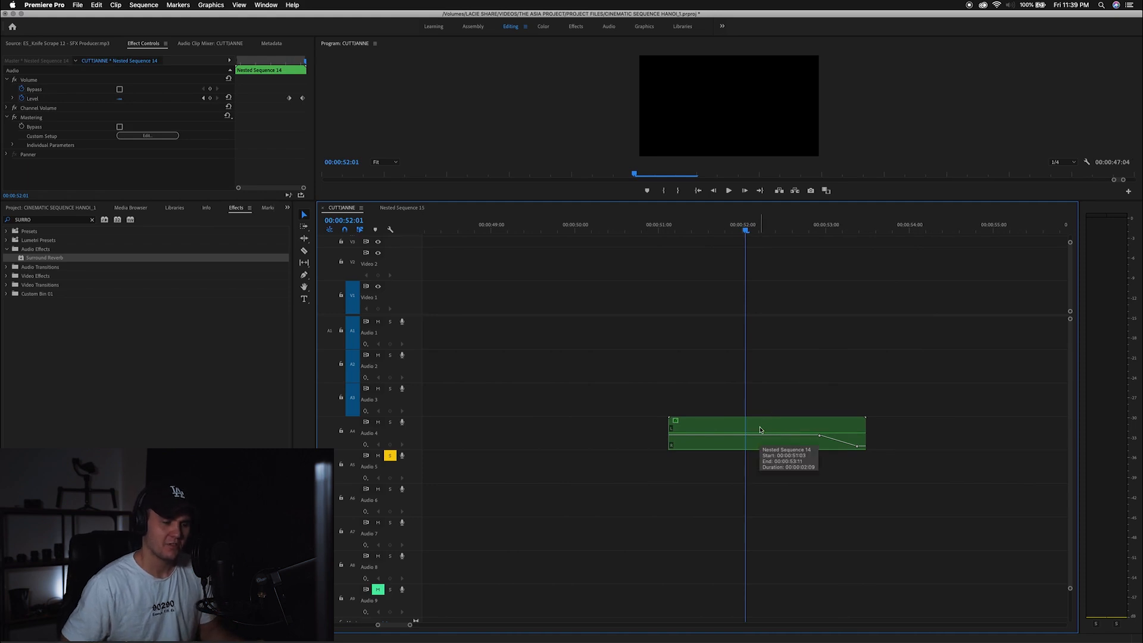
pyautogui.click(670, 227)
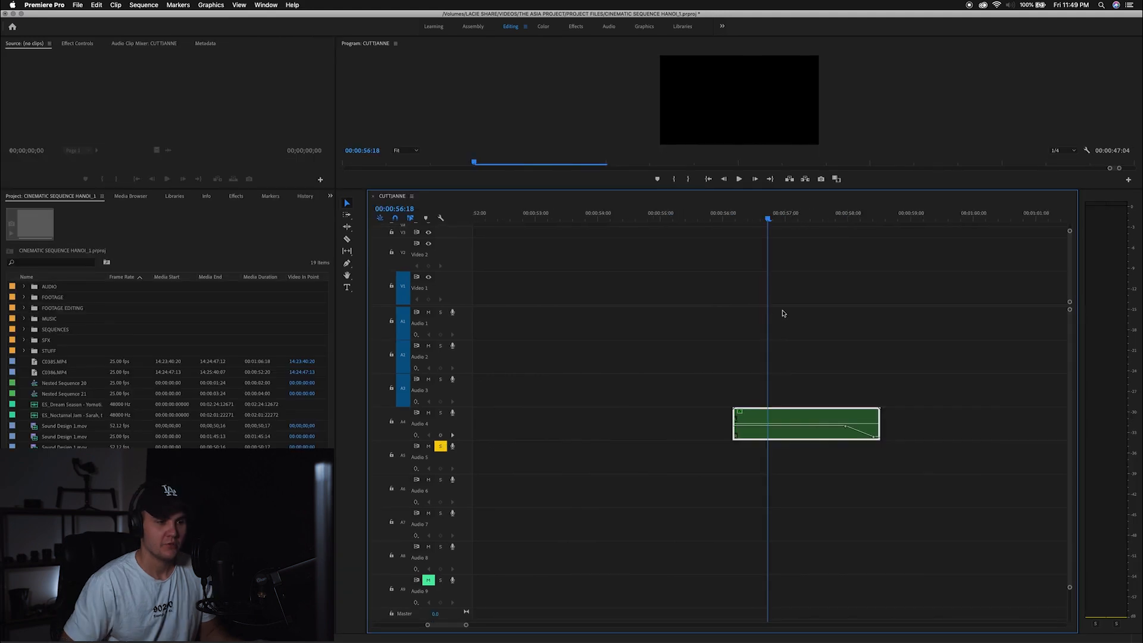
# Step: Copy the sword sound from inside the nested sequence and paste it onto Audio 1 ahead of the duplicated nest
pyautogui.doubleClick(766, 422)
pyautogui.click(528, 442)
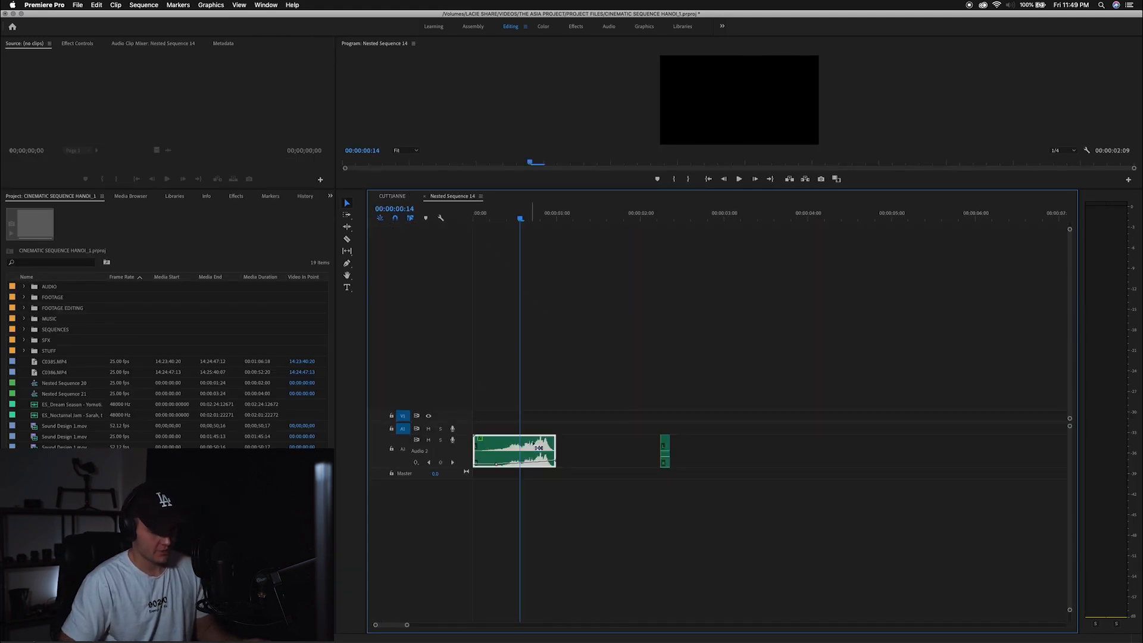
pyautogui.click(425, 197)
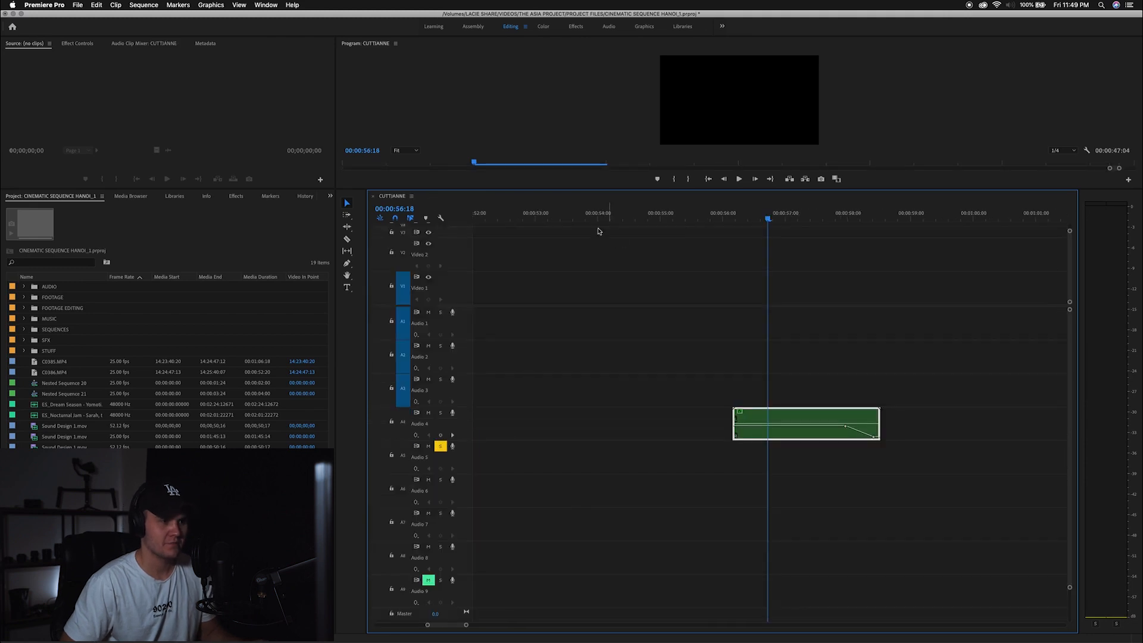
pyautogui.click(566, 218)
pyautogui.click(627, 217)
pyautogui.click(584, 219)
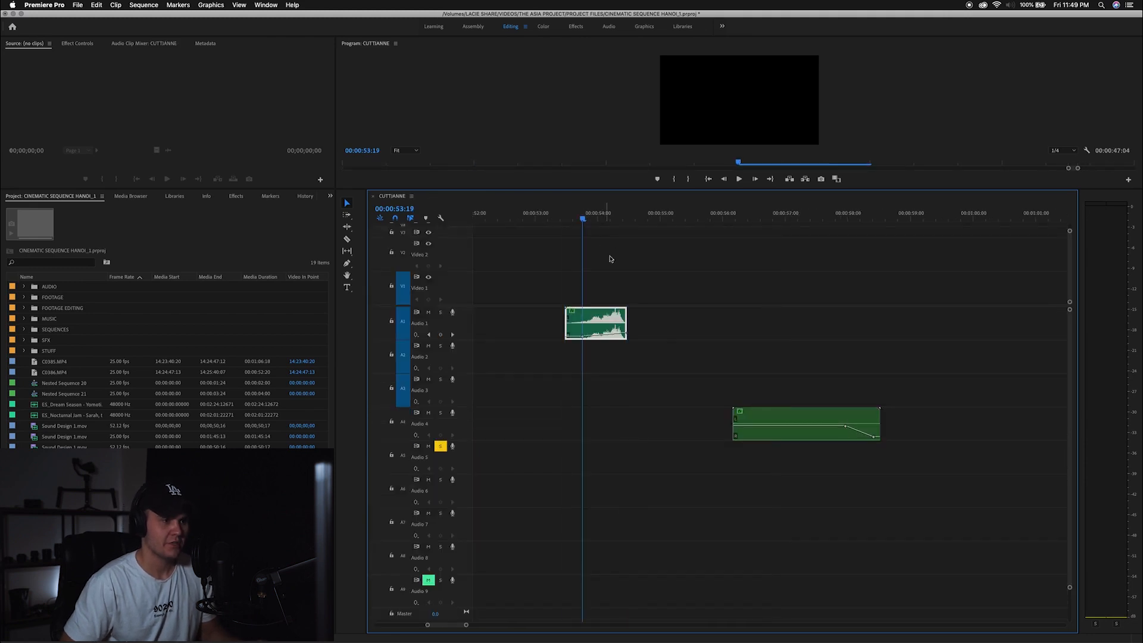
# Step: Search the effects for "MASTER" and apply the Mastering audio effect to the sword clip on Audio 1
pyautogui.click(77, 44)
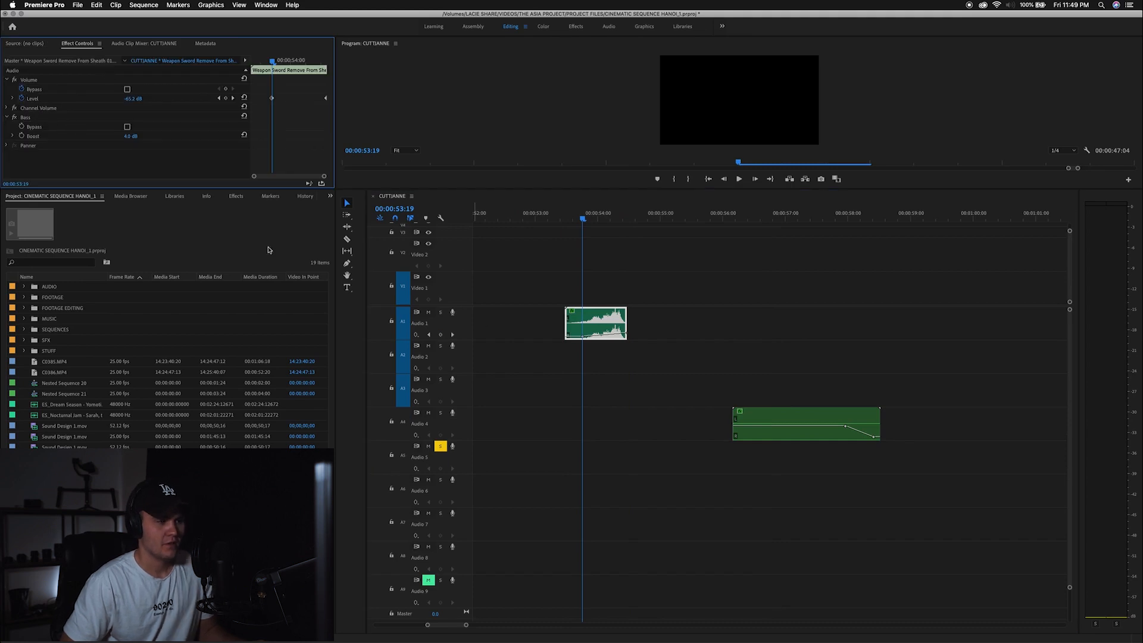
pyautogui.click(235, 197)
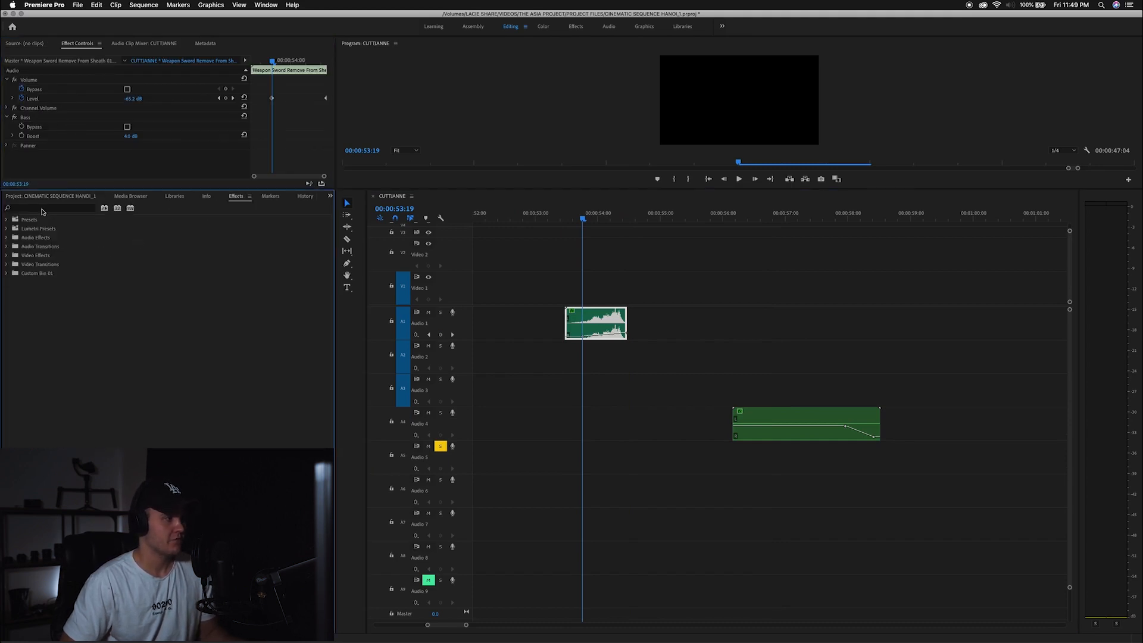
pyautogui.click(41, 209)
pyautogui.write('MAS')
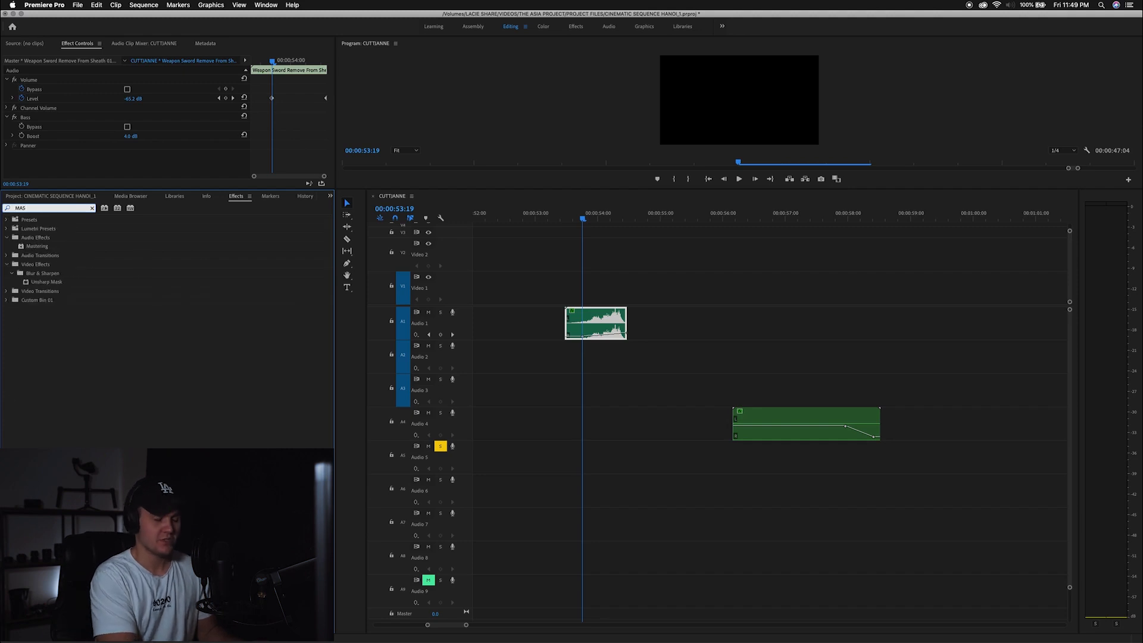
pyautogui.write('TER')
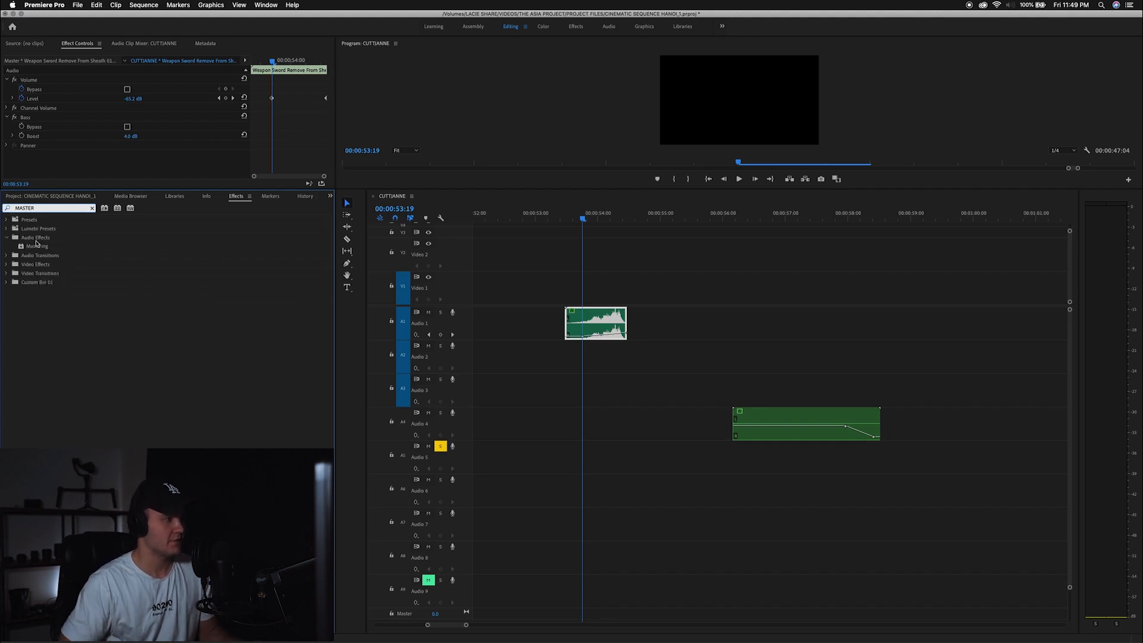
pyautogui.click(126, 250)
pyautogui.moveTo(126, 252); pyautogui.dragTo(592, 325)
# Step: Lower the high-shelf point in the sword clip's Mastering equalizer and raise the effect's reverb amount substantially
pyautogui.click(148, 163)
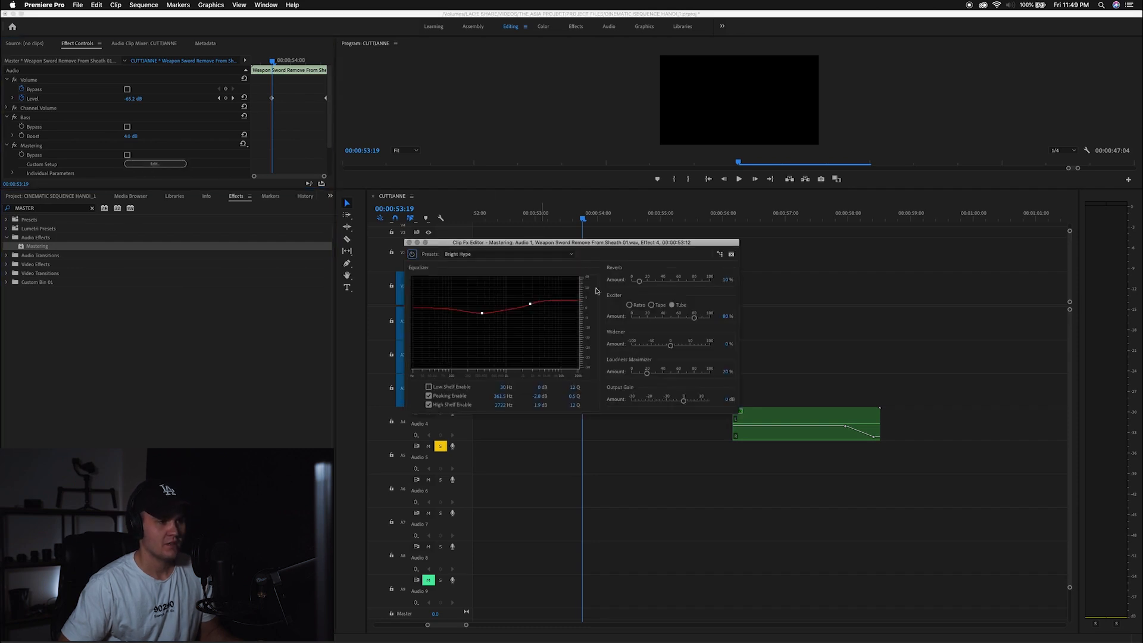
pyautogui.moveTo(530, 303); pyautogui.dragTo(539, 313)
pyautogui.moveTo(638, 282); pyautogui.dragTo(702, 284)
pyautogui.press('super+w')
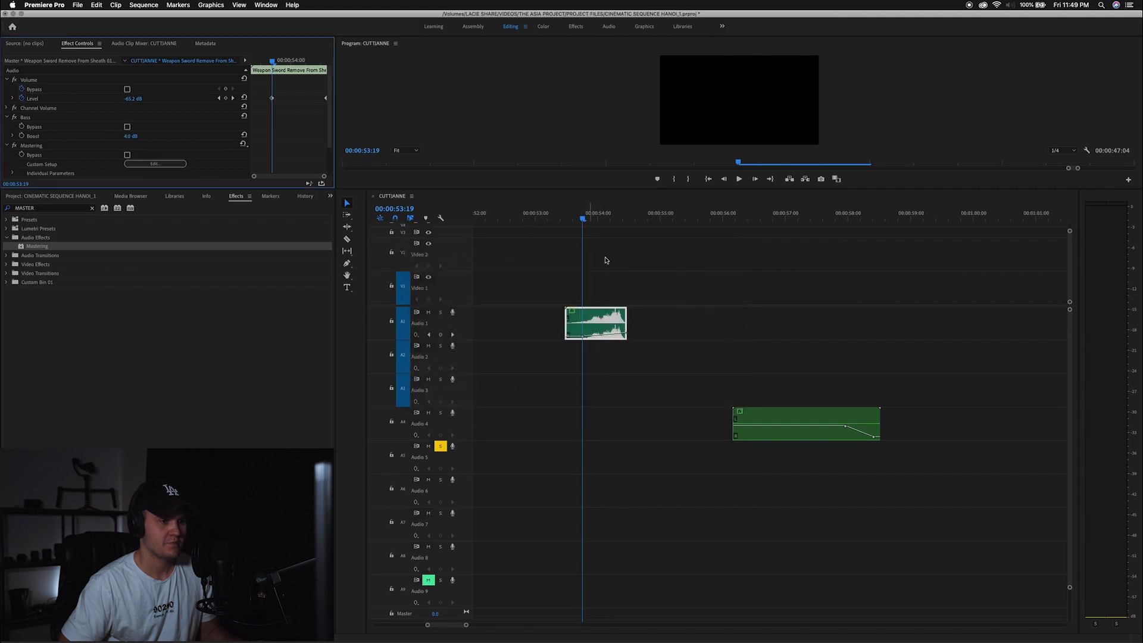
# Step: Solo Audio 1 instead of Audio 5 and play the sword clip repeatedly to hear the Mastering effect
pyautogui.click(570, 224)
pyautogui.press('=')
pyautogui.press('space')
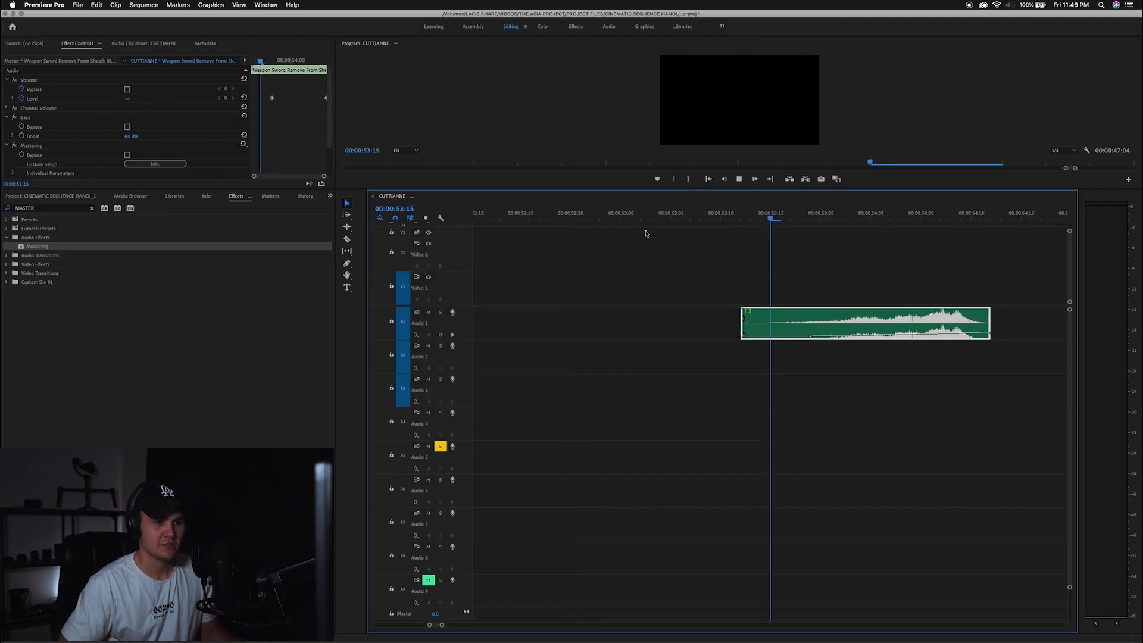
pyautogui.press('space')
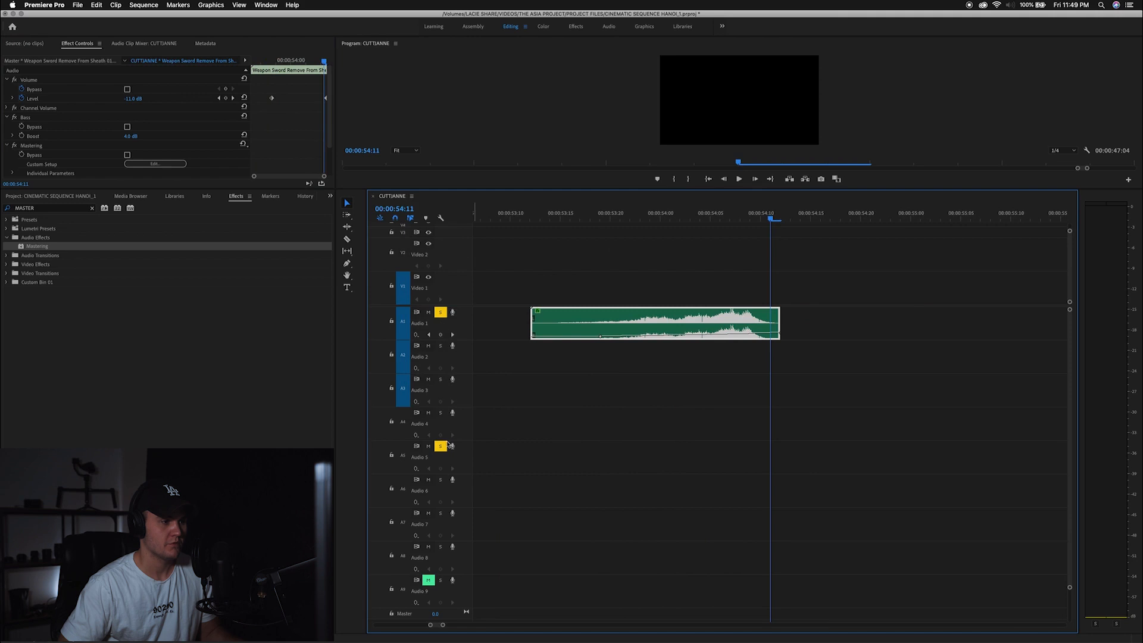
pyautogui.click(540, 215)
pyautogui.press('space')
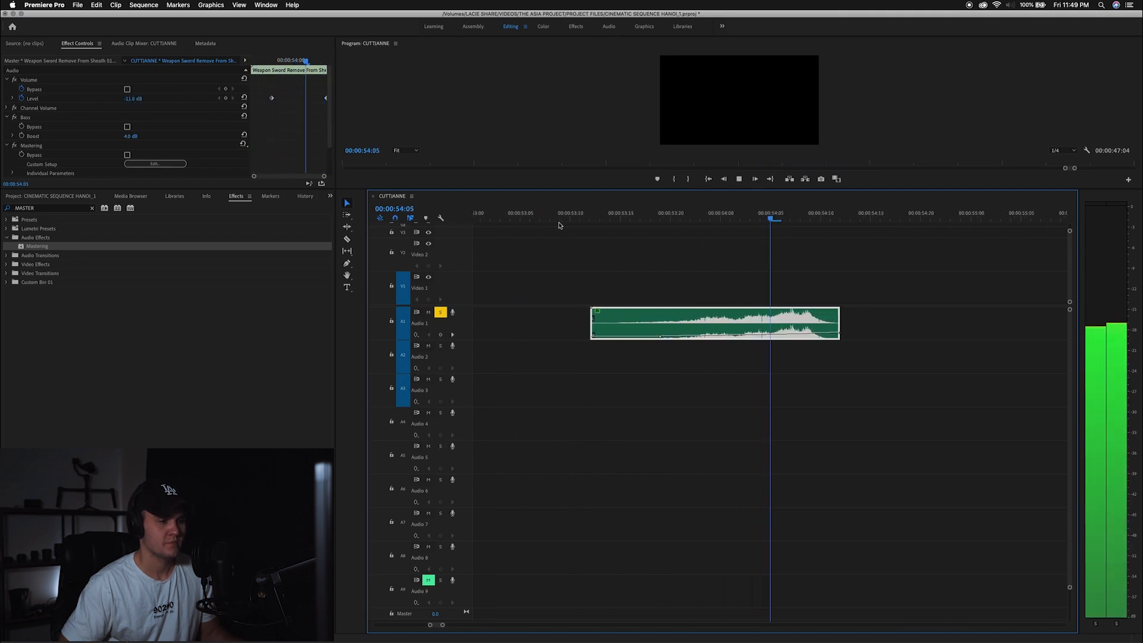
pyautogui.press('space')
pyautogui.press('space')
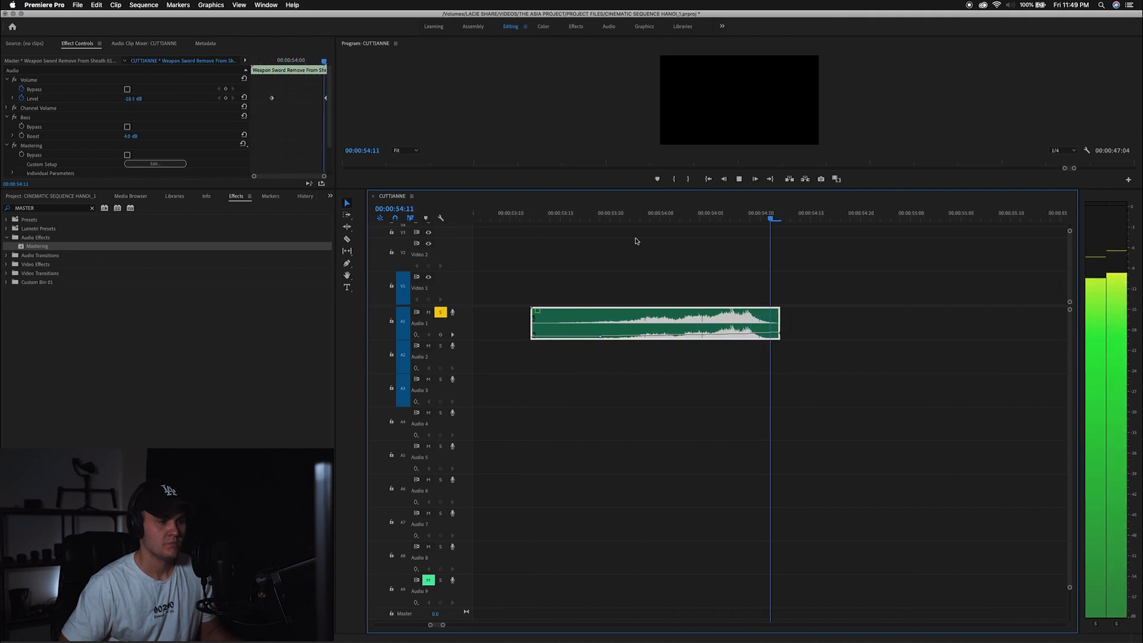
# Step: Extend the end of the sword clip to a duration of 00:00:01:04 and play it to check the reverb tail
pyautogui.press('-')
pyautogui.press('-')
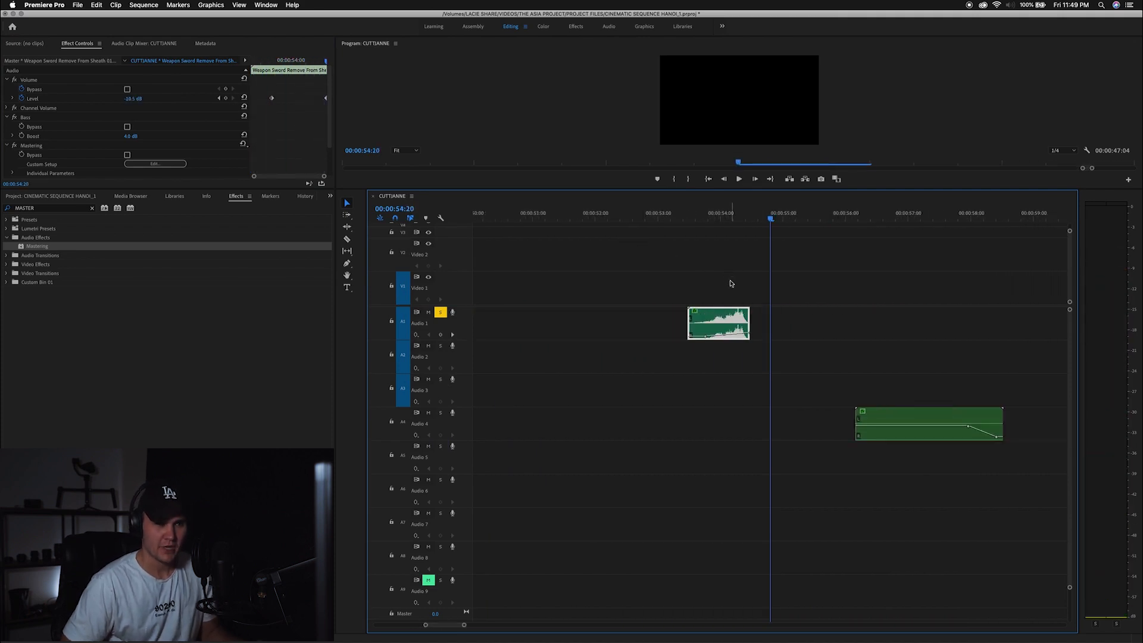
pyautogui.moveTo(746, 315); pyautogui.dragTo(784, 318)
pyautogui.click(702, 219)
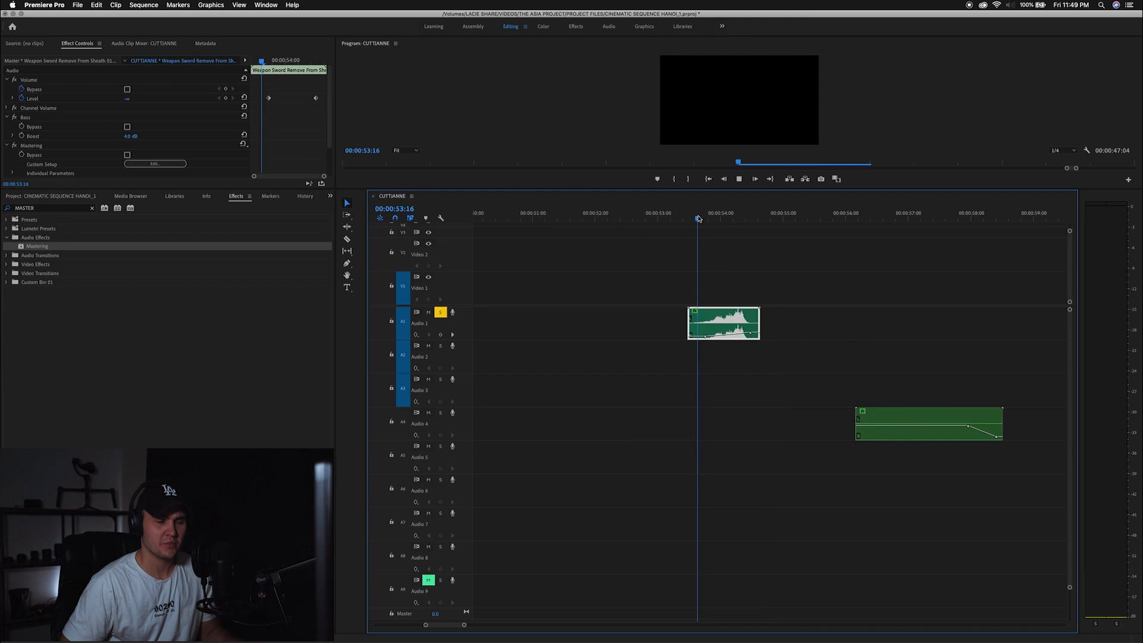
pyautogui.press('space')
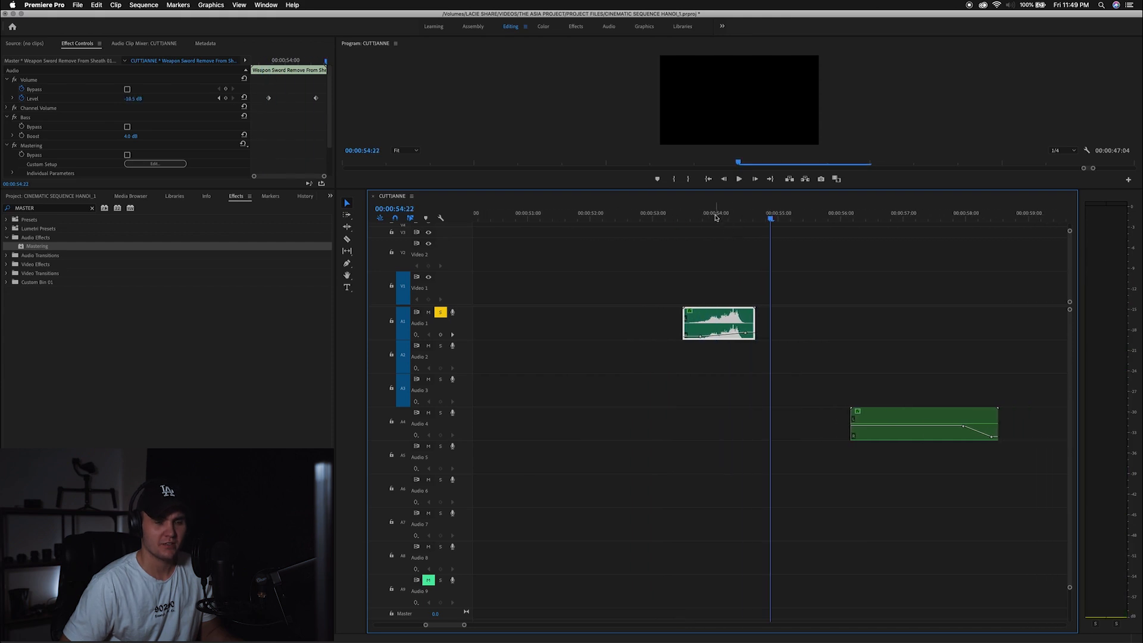
pyautogui.click(695, 218)
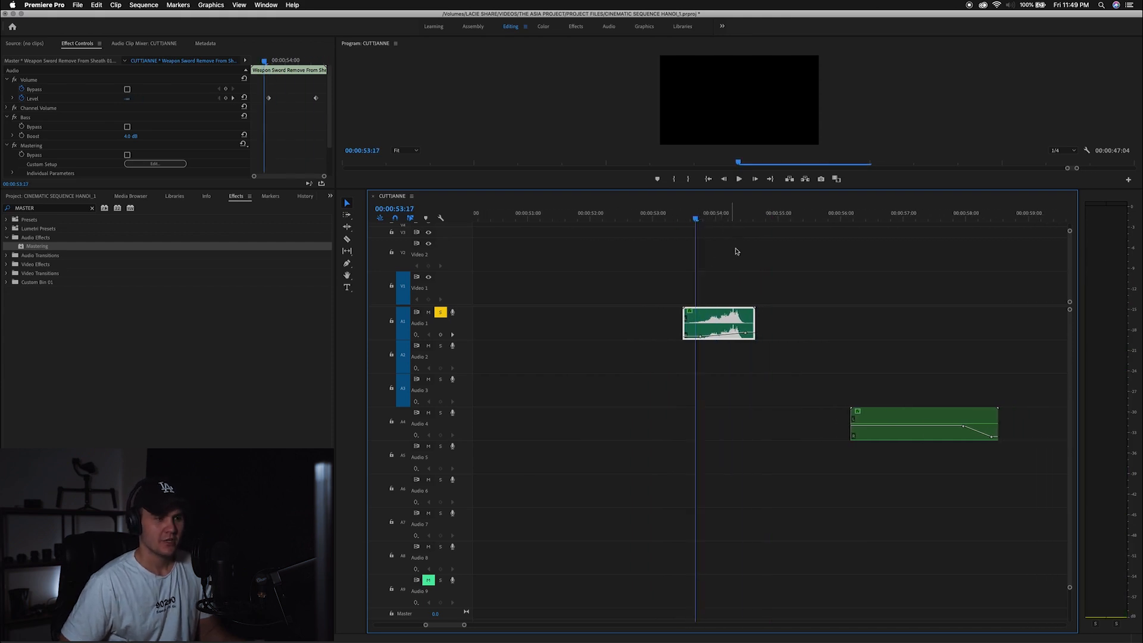
# Step: Nest the sword clip on Audio 1 using the default nested sequence name
pyautogui.click(707, 218)
pyautogui.rightClick(720, 310)
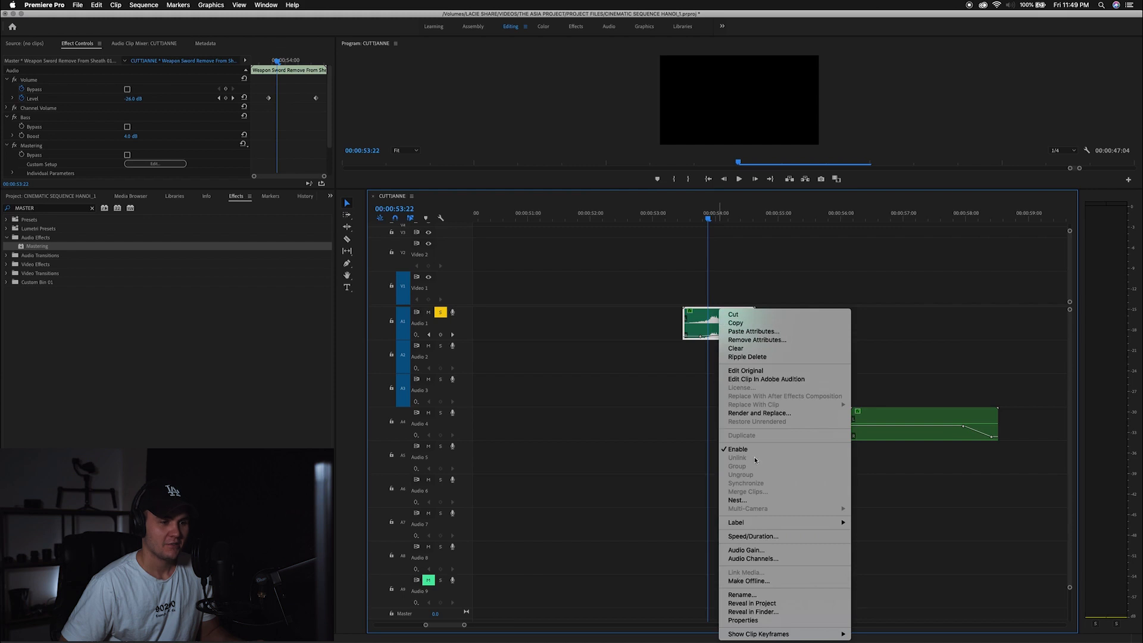
pyautogui.click(741, 500)
pyautogui.click(602, 341)
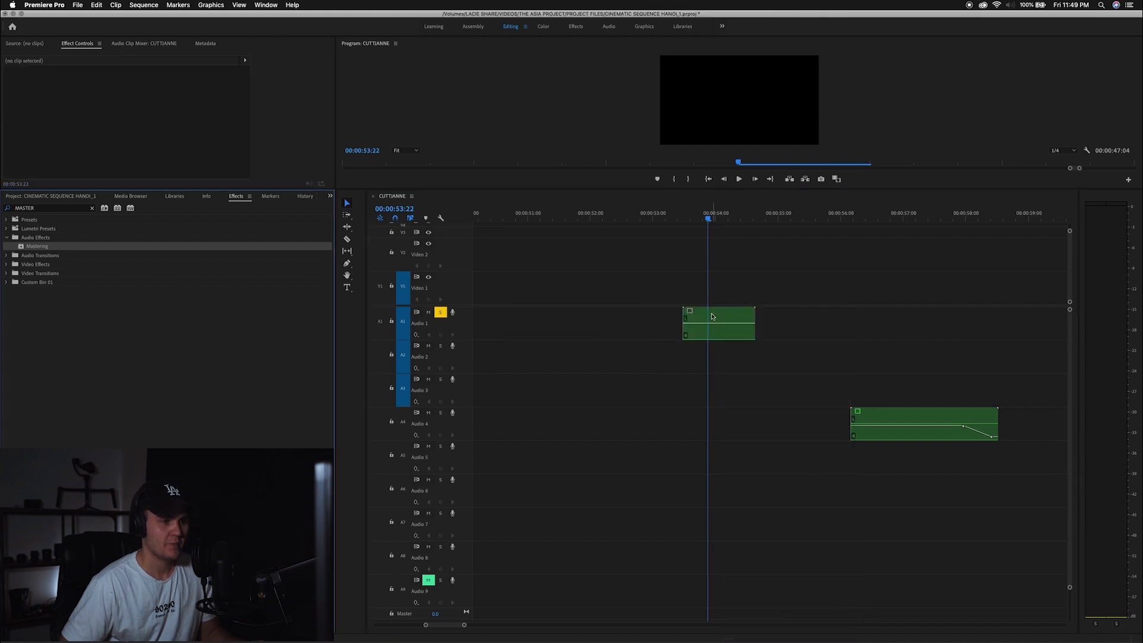
# Step: Inside the new nest, split the sword clip at 00:00:01:02 and move the small end piece out to about 00:00:03:15 to lengthen the nest
pyautogui.doubleClick(713, 316)
pyautogui.doubleClick(467, 428)
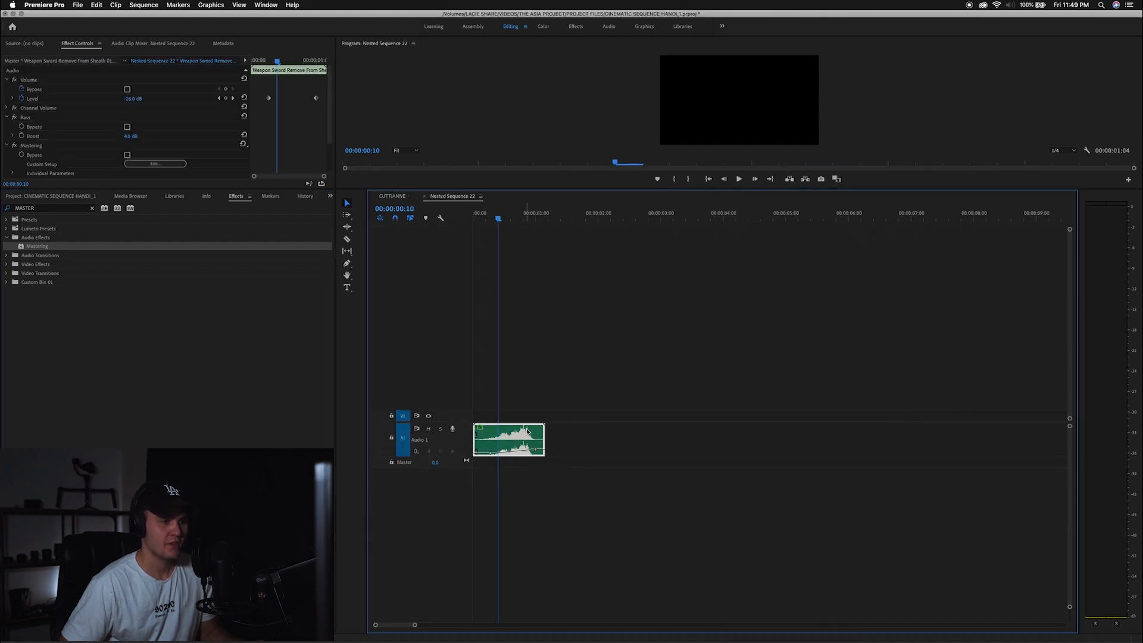
pyautogui.press('=')
pyautogui.press('=')
pyautogui.press('v')
pyautogui.press('-')
pyautogui.press('-')
pyautogui.moveTo(544, 433); pyautogui.dragTo(701, 438)
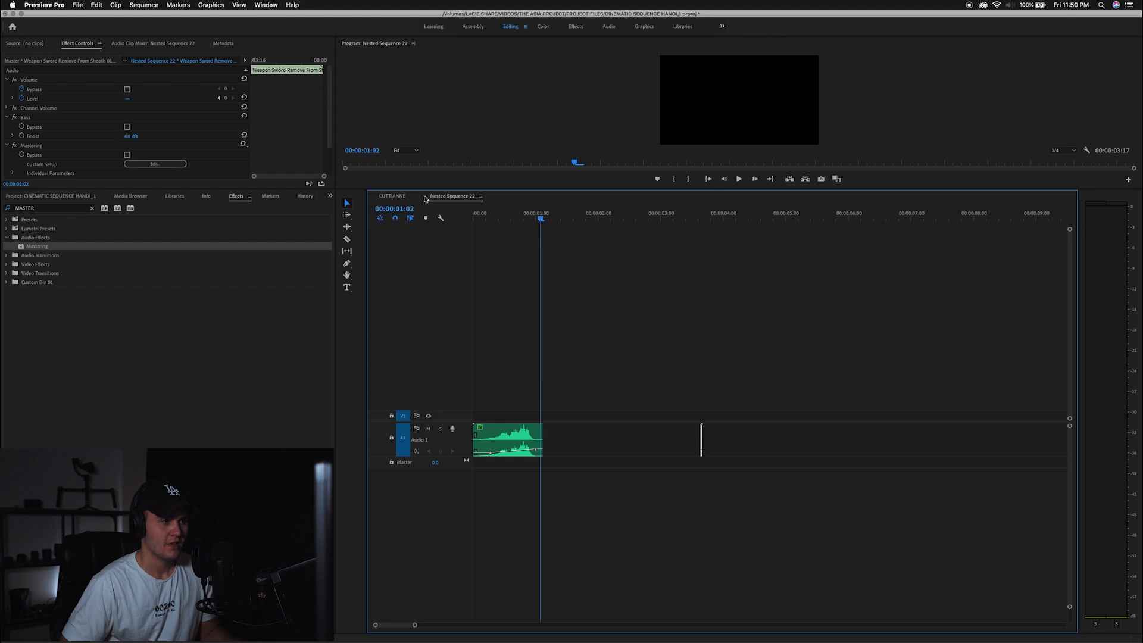
pyautogui.click(529, 443)
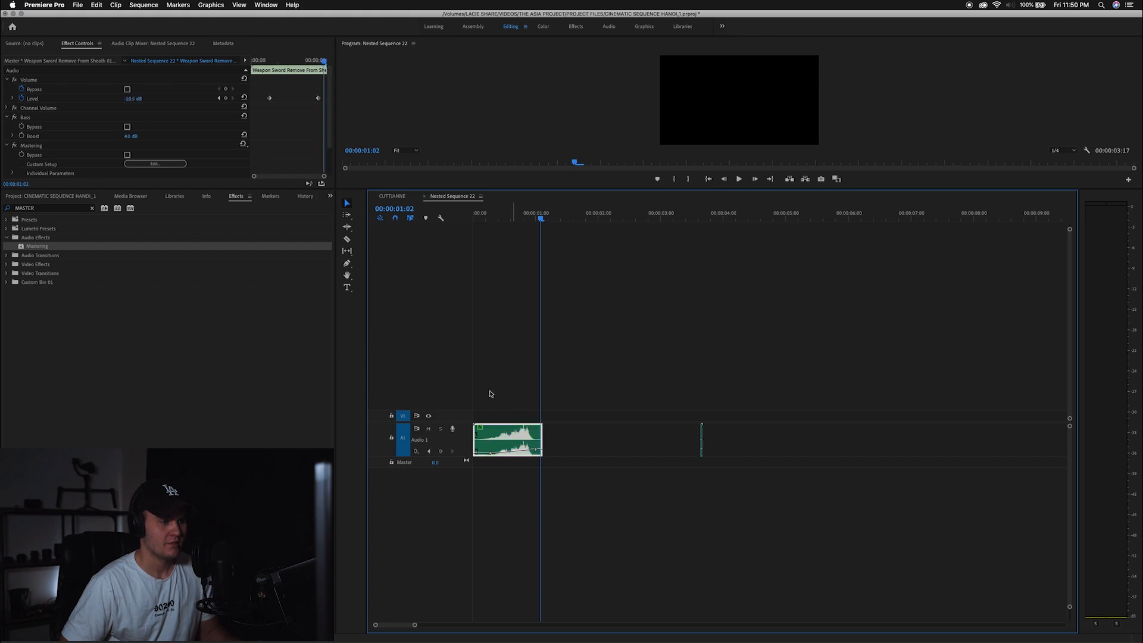
# Step: Move the Mastering effect from the sword clip inside the nest onto the nest itself on Audio 1
pyautogui.click(33, 147)
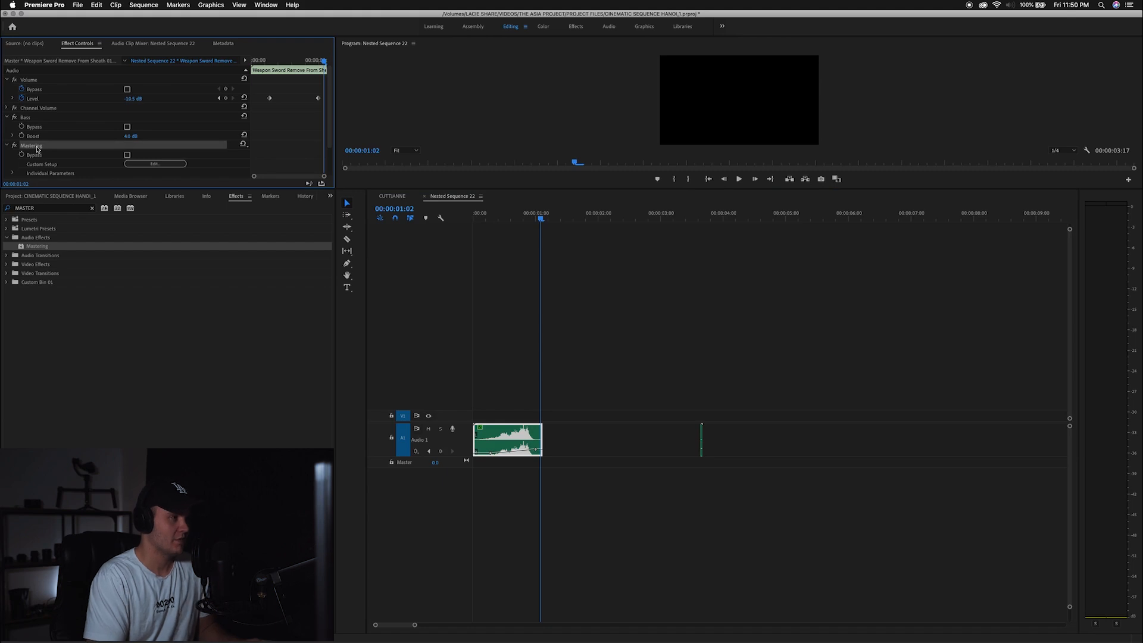
pyautogui.press('Delete')
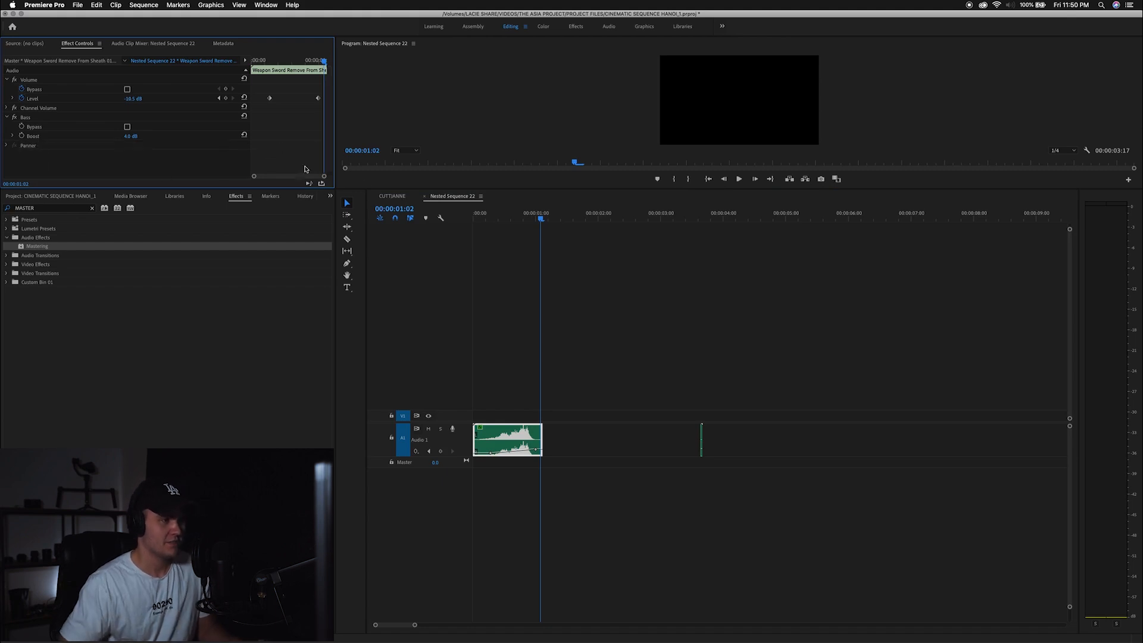
pyautogui.click(424, 198)
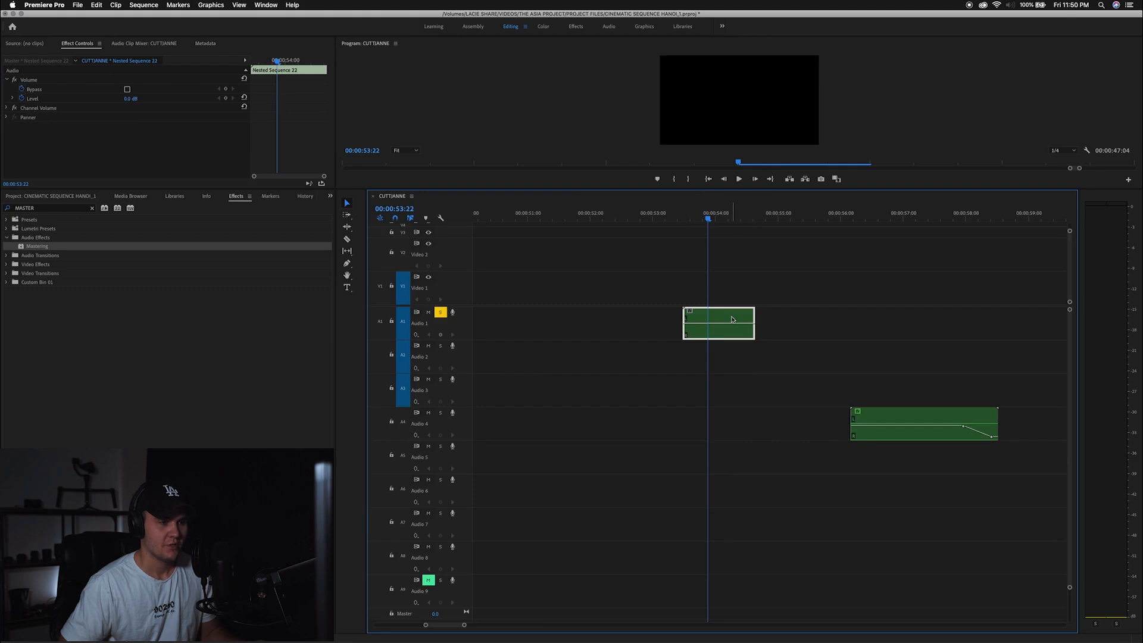
pyautogui.click(135, 149)
pyautogui.press('super+v')
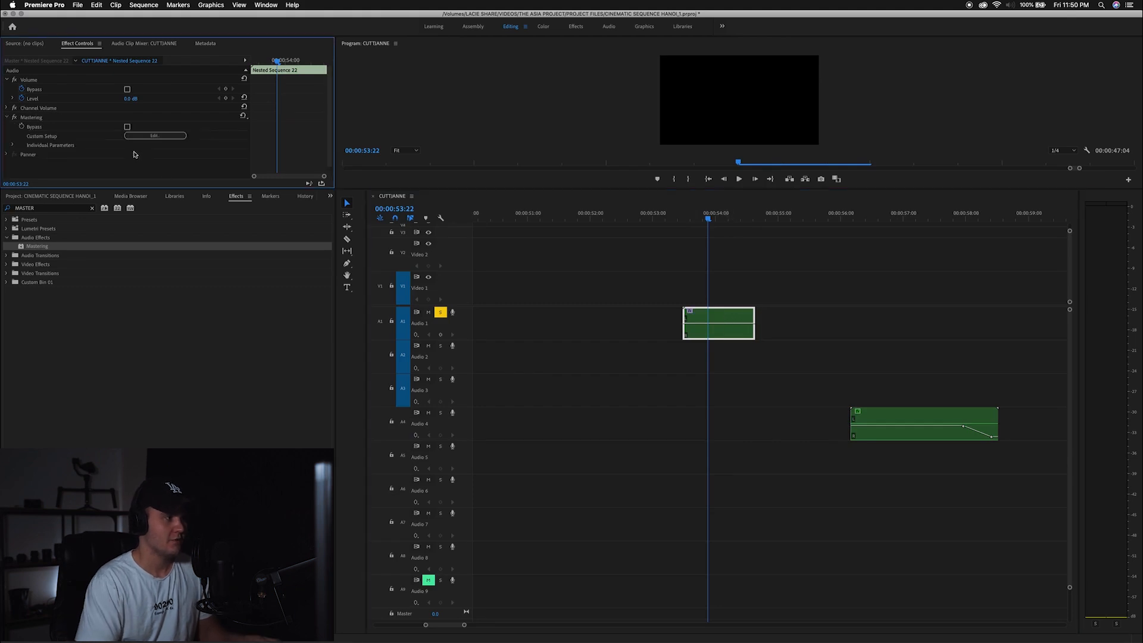
# Step: Extend the end of the nest on Audio 1 to about 00:00:56:18 and play it to hear the full reverb tail
pyautogui.moveTo(752, 313); pyautogui.dragTo(890, 314)
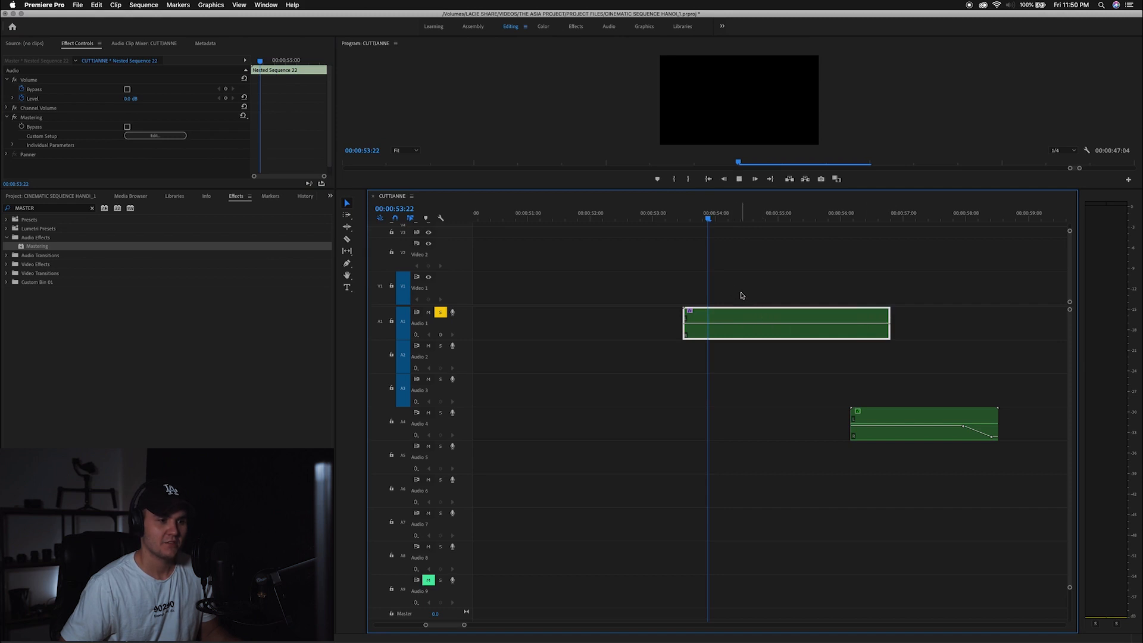
pyautogui.press('space')
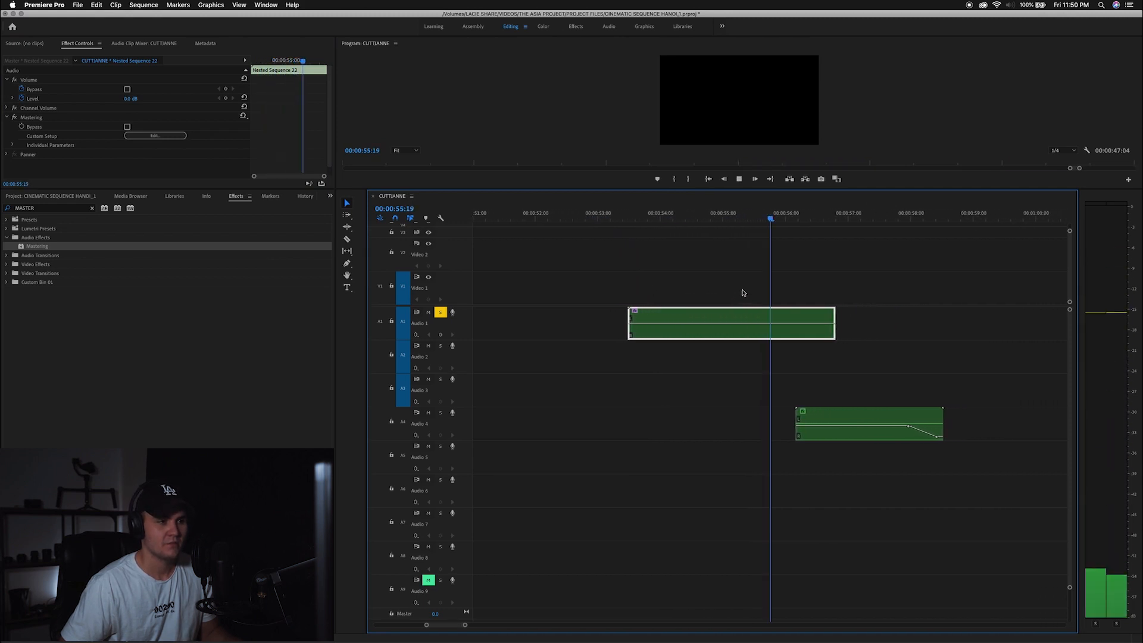
pyautogui.press('space')
pyautogui.press('space')
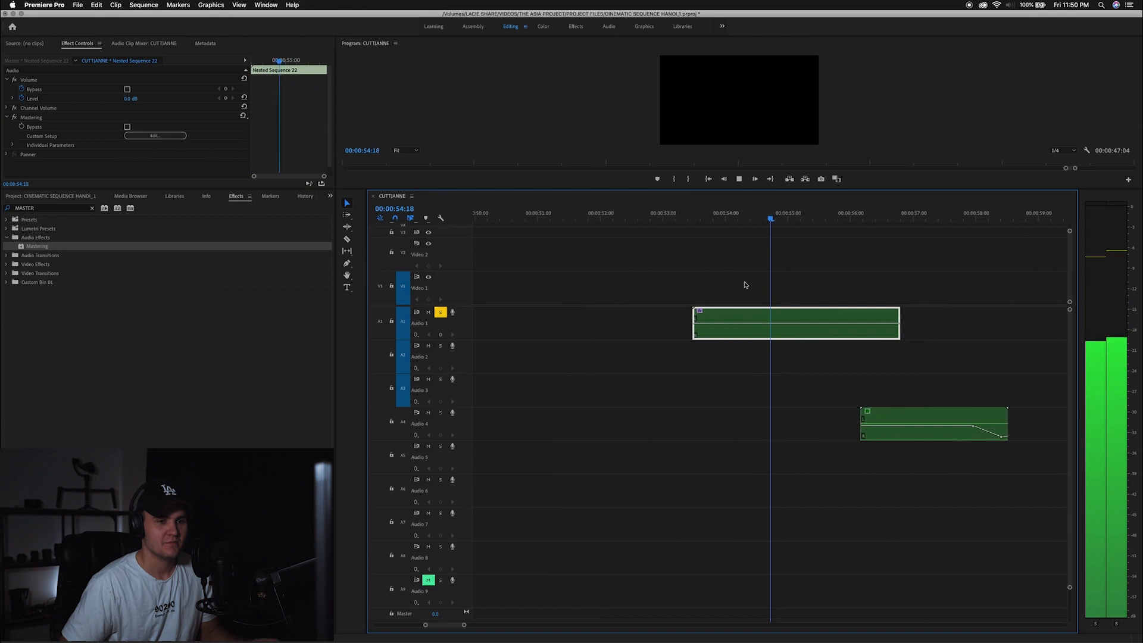
pyautogui.press('space')
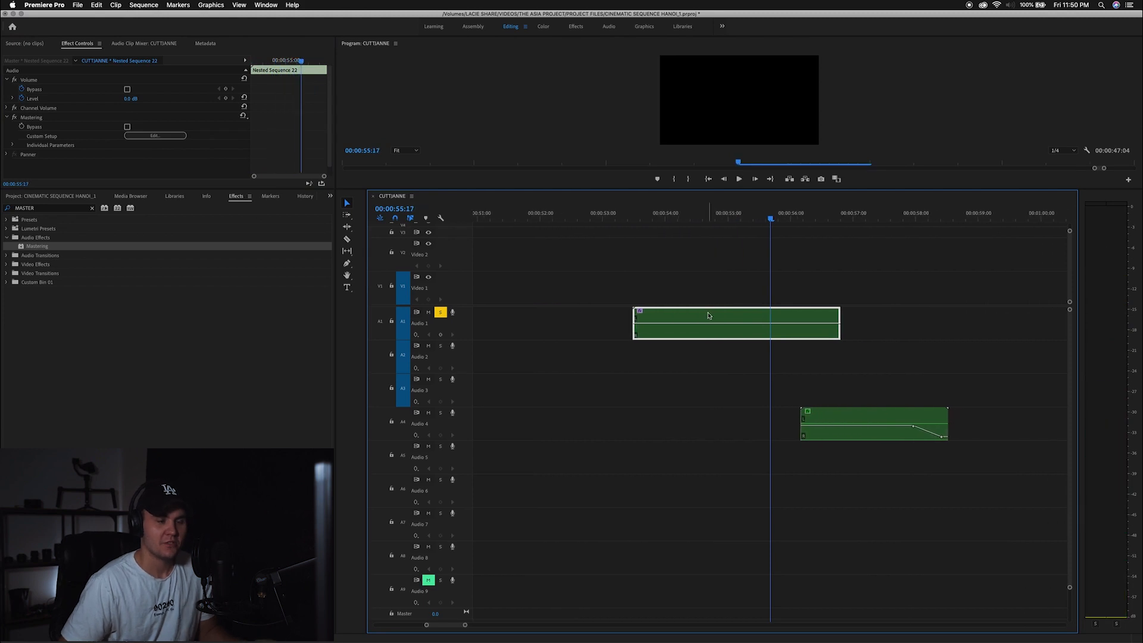
# Step: Open the nest on Audio 1 to review the sword clip inside it and return to the main sequence
pyautogui.doubleClick(708, 317)
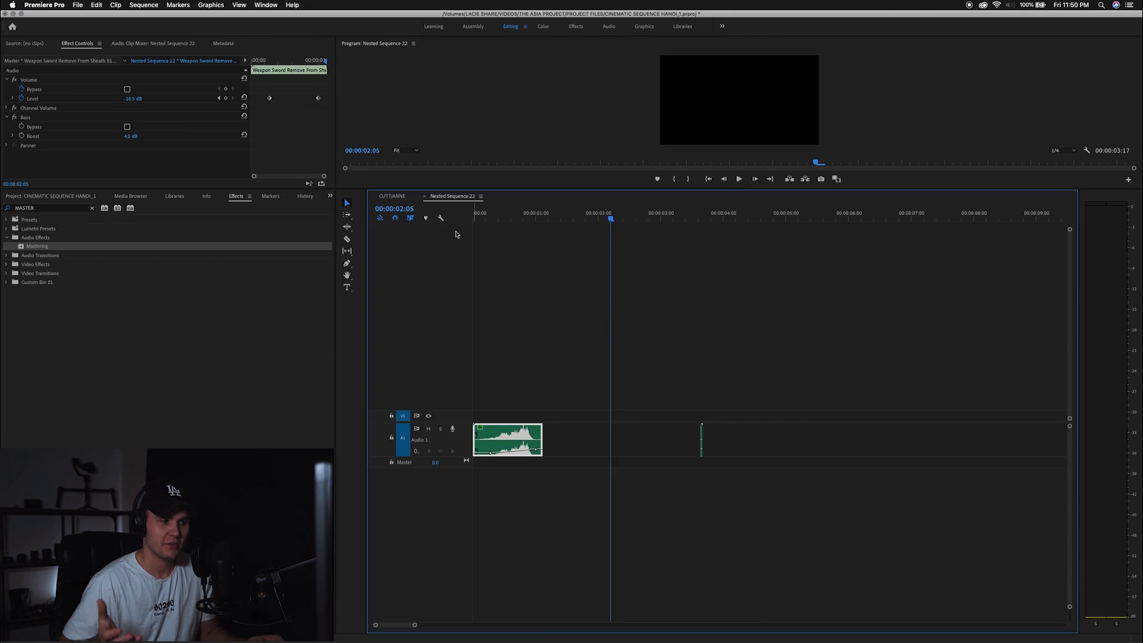
pyautogui.click(425, 197)
pyautogui.click(655, 219)
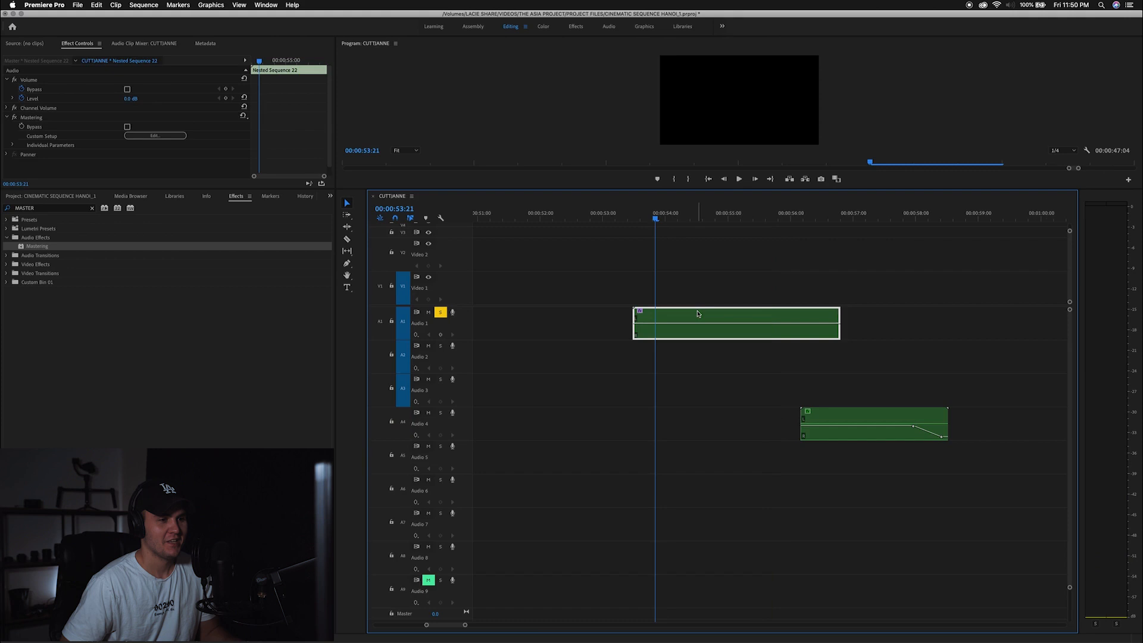
pyautogui.doubleClick(698, 313)
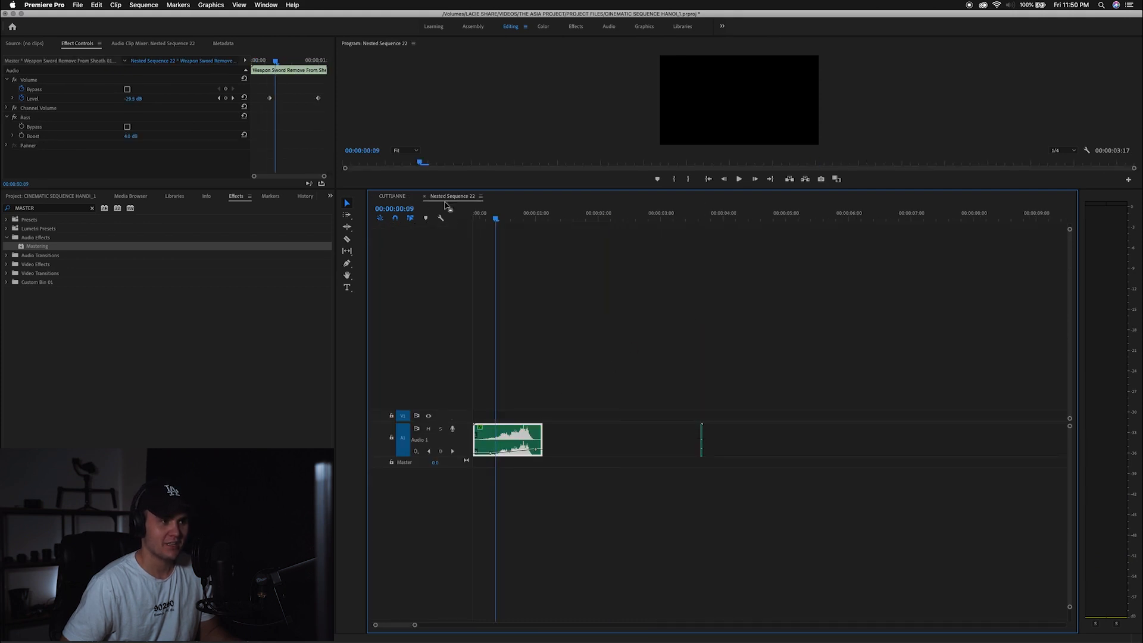
pyautogui.click(424, 196)
# Step: Move the nest on Audio 1 earlier to start at about 00:00:52:21 and play it
pyautogui.moveTo(821, 320); pyautogui.dragTo(782, 321)
pyautogui.press('space')
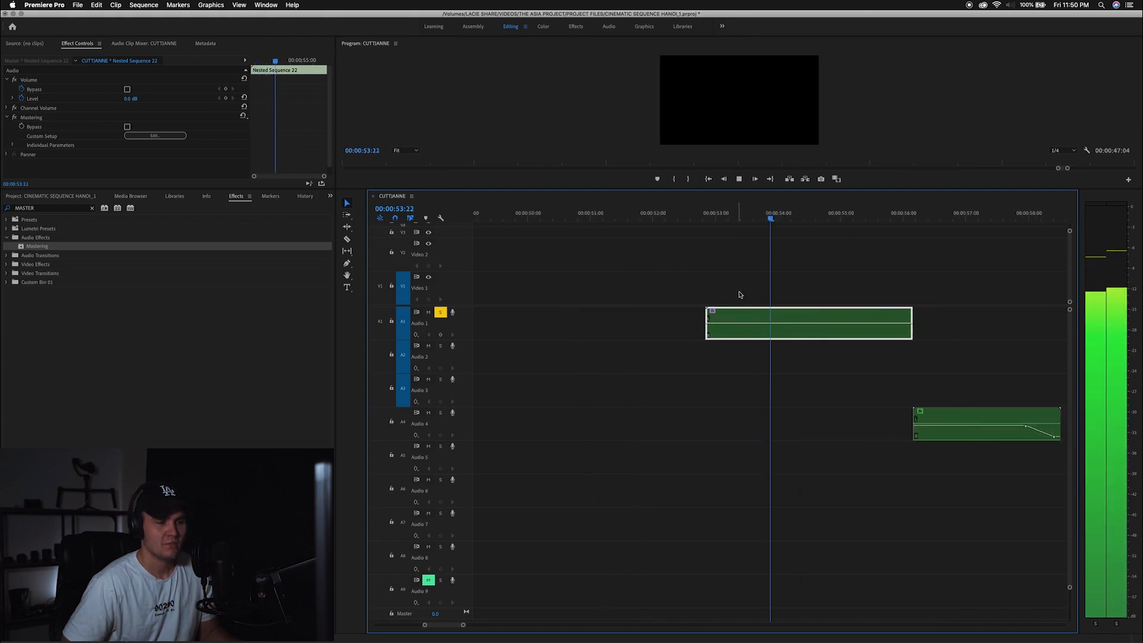
pyautogui.press('space')
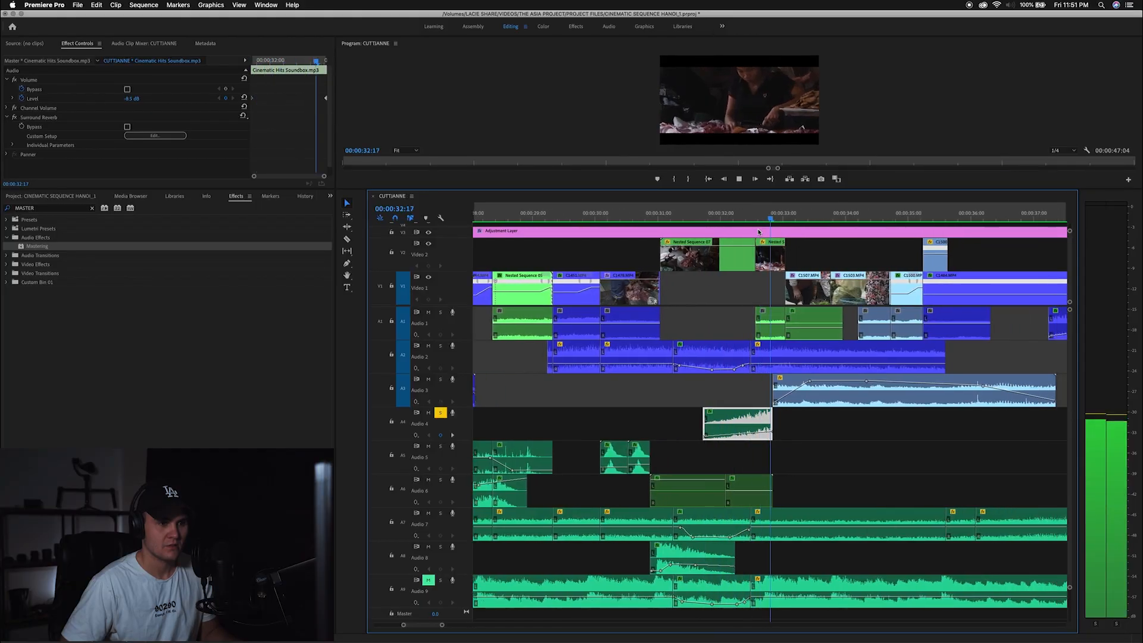
# Step: Play the main sequence's transition around 00:00:32 with Audio 4 soloed and review the surrounding audio layers
pyautogui.click(741, 220)
pyautogui.press('space')
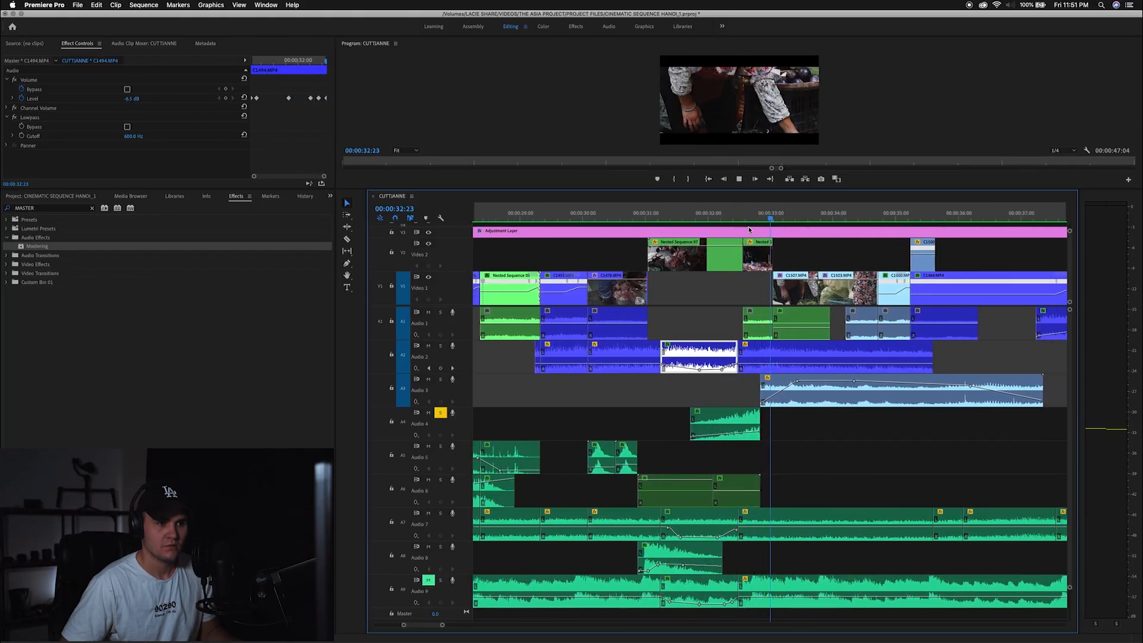
pyautogui.press('space')
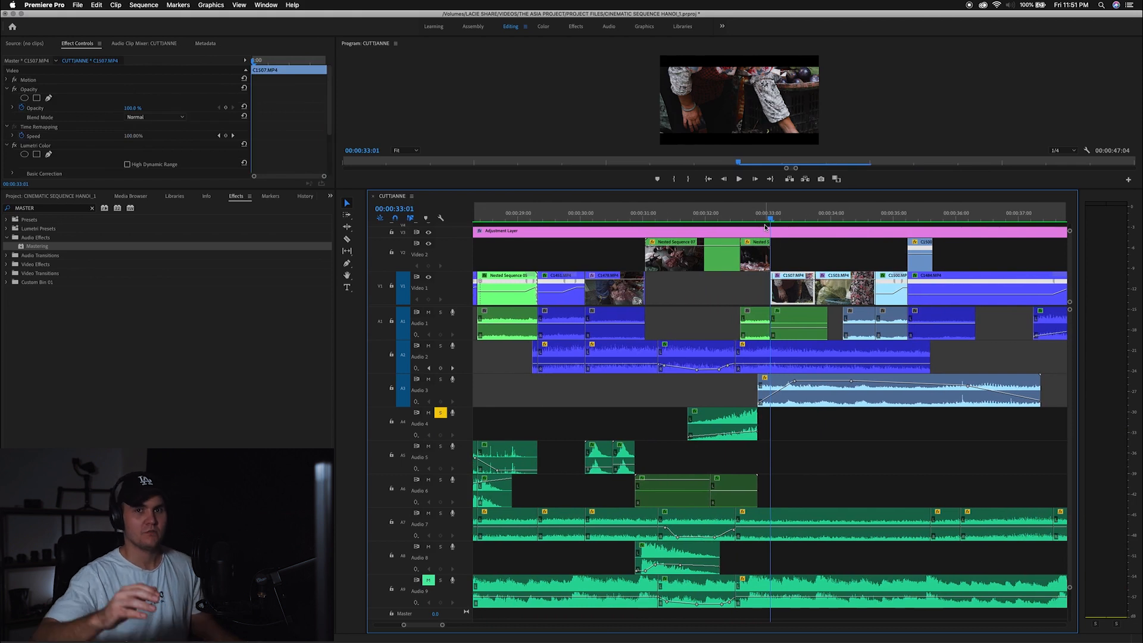
pyautogui.press('-')
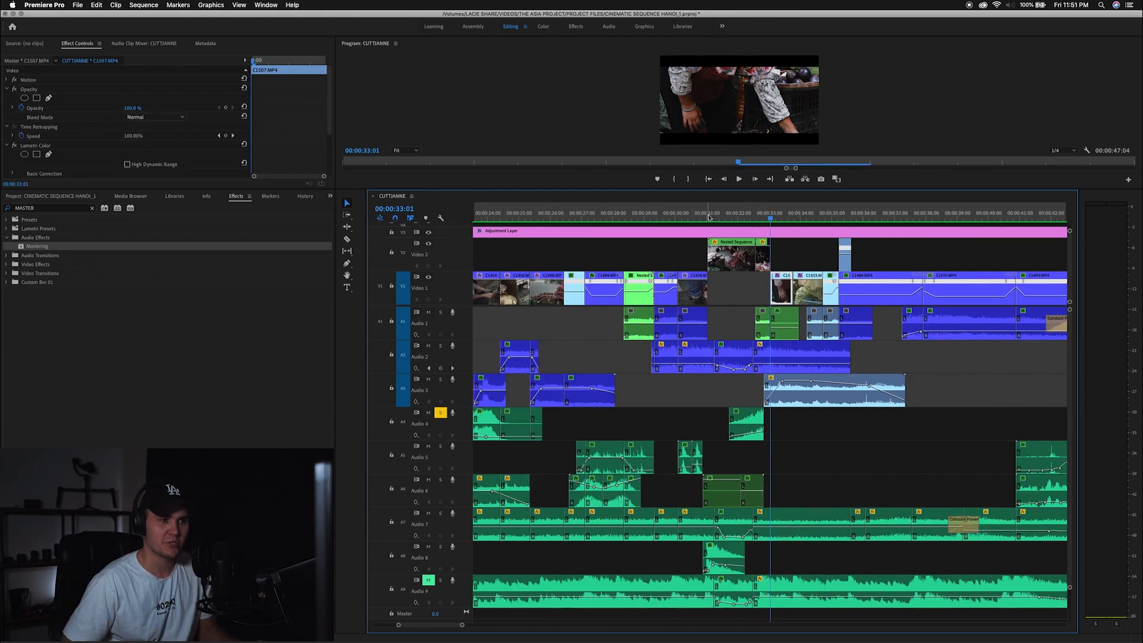
pyautogui.press('Up')
pyautogui.press('Up')
pyautogui.press('Up')
pyautogui.press('Up')
pyautogui.press('Up')
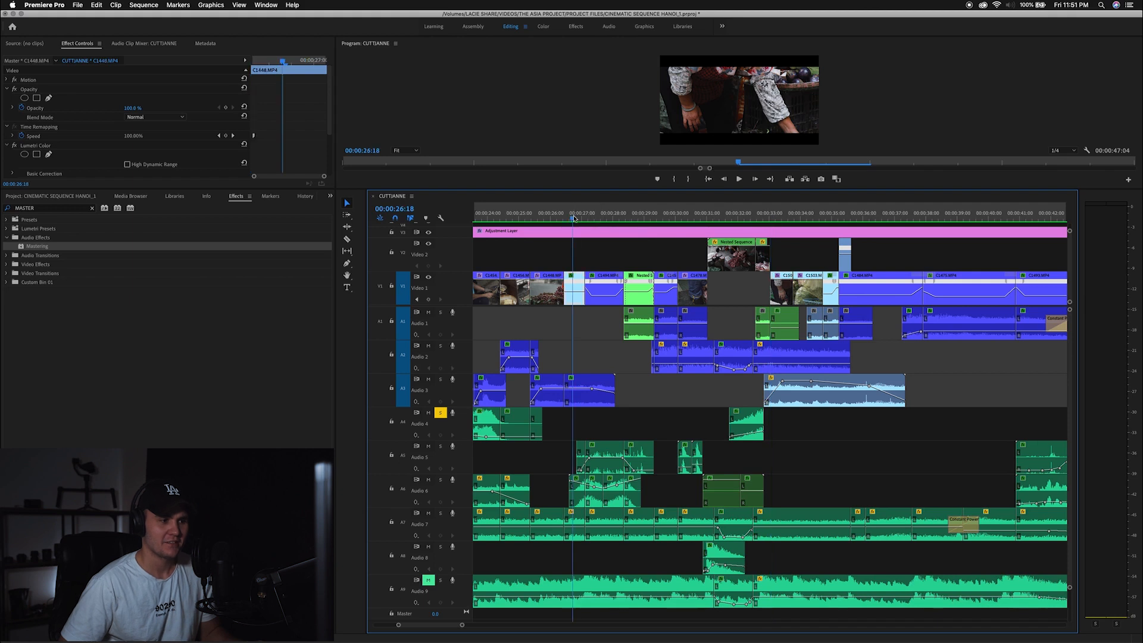
pyautogui.press('-')
pyautogui.click(760, 222)
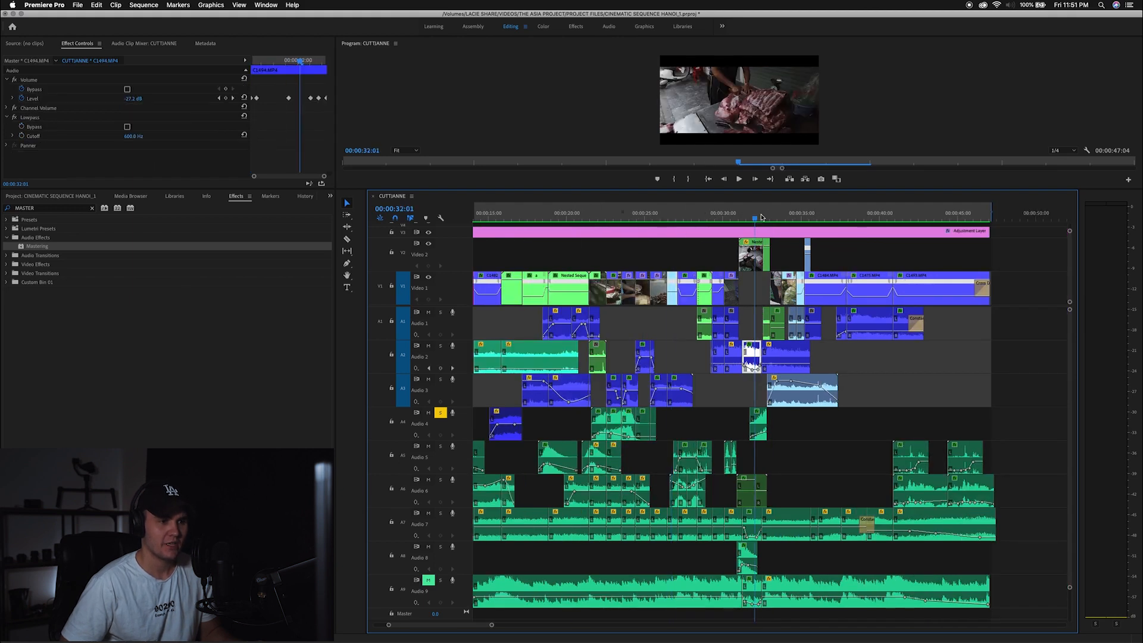
# Step: Open the riser clip on Audio 4 in its source, Cinematic Hits Soundbox.mp3, and play the original hit
pyautogui.press('=')
pyautogui.press('=')
pyautogui.click(770, 423)
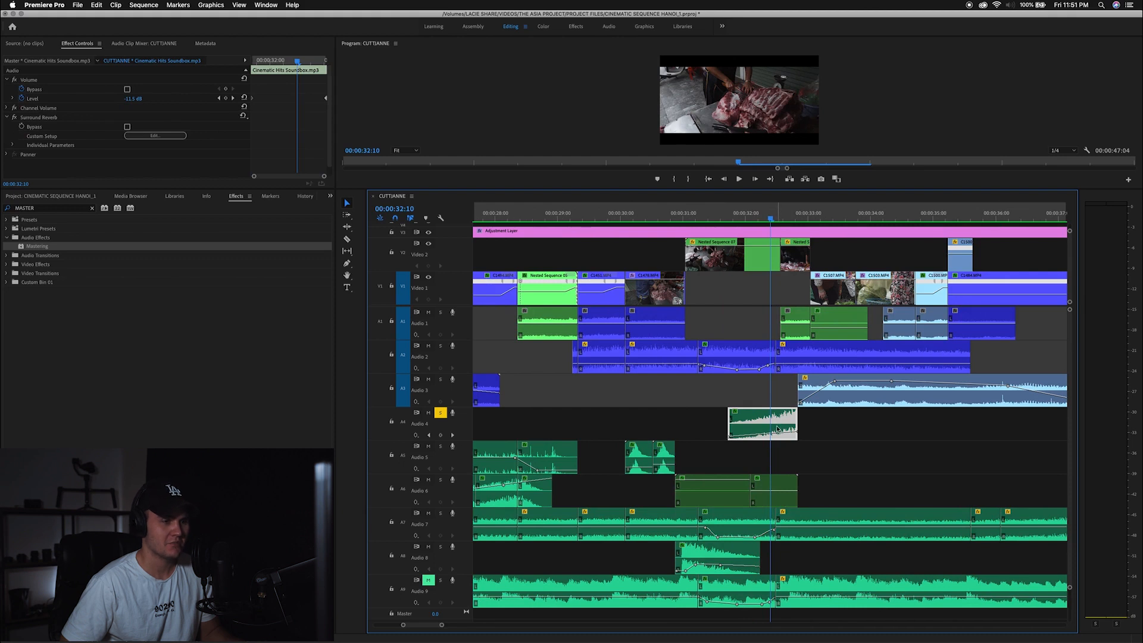
pyautogui.doubleClick(777, 428)
pyautogui.press('space')
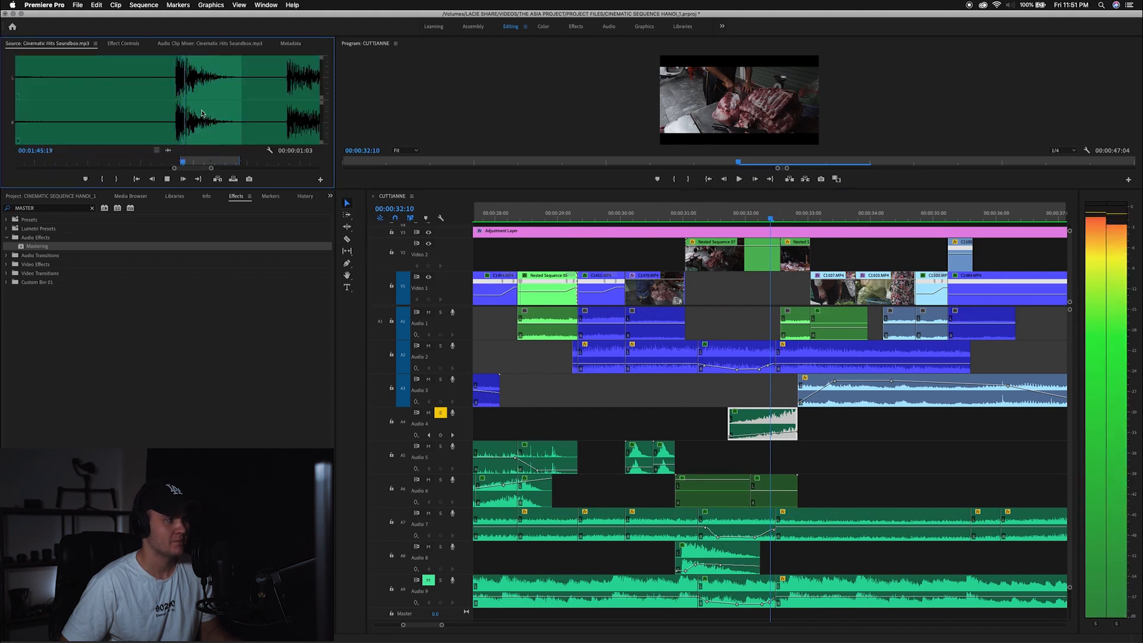
pyautogui.click(170, 95)
pyautogui.press('space')
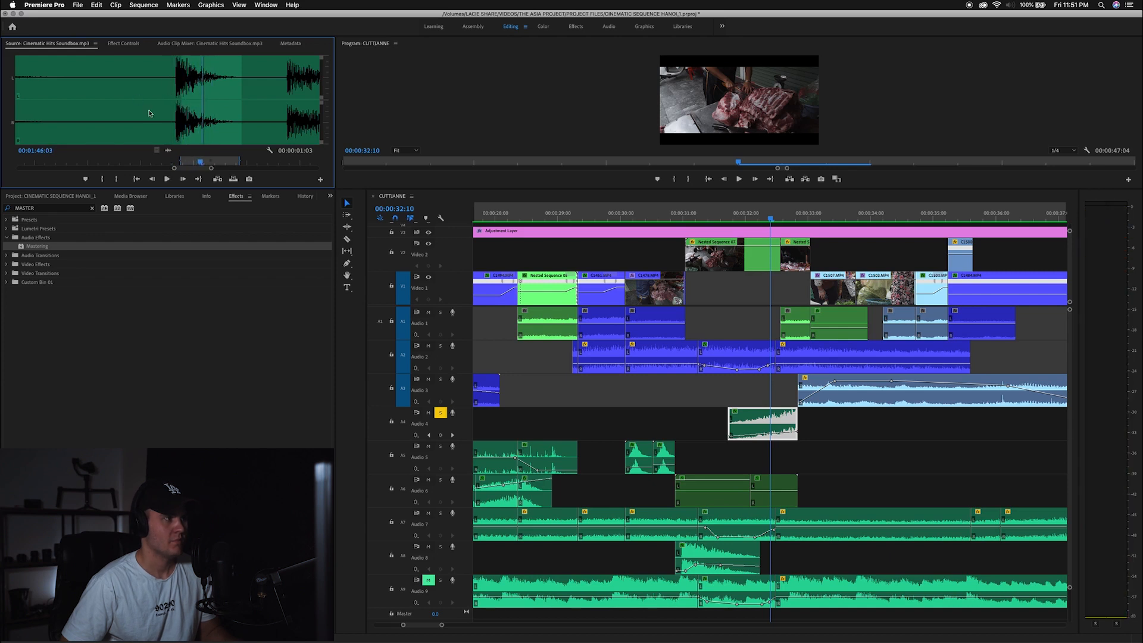
# Step: Place the Cinematic Hits Soundbox.mp3 hit on Audio 1 at about 00:01:01:10 and solo Audio 1 instead of Audio 4
pyautogui.click(949, 218)
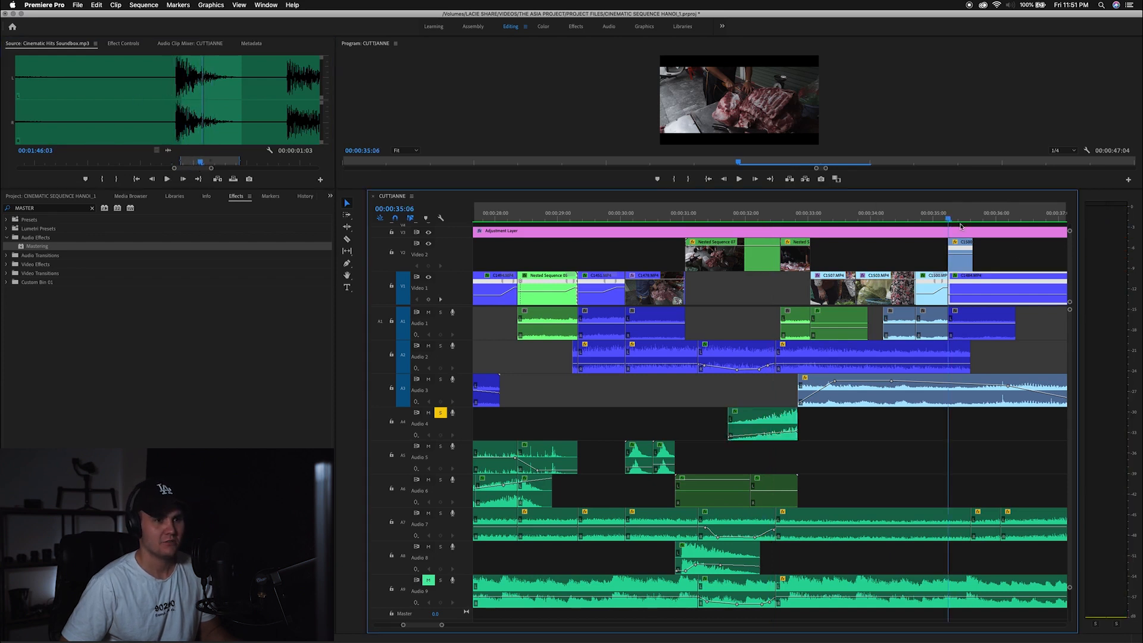
pyautogui.press('-')
pyautogui.press('-')
pyautogui.press('-')
pyautogui.moveTo(917, 219); pyautogui.dragTo(884, 224)
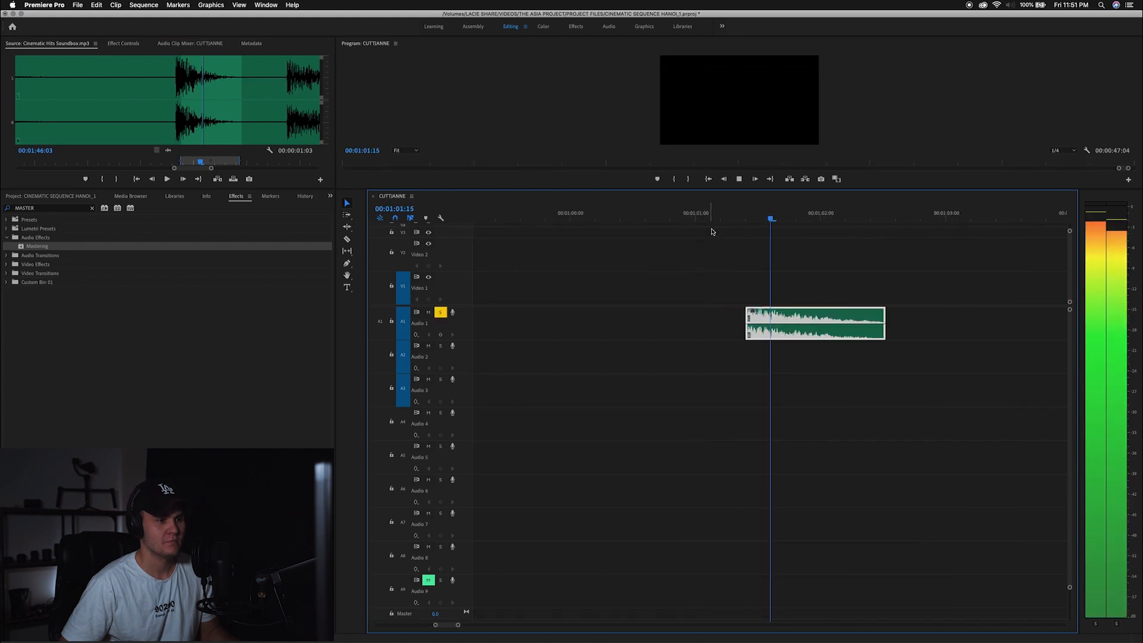
# Step: Trim the start of the hit clip on Audio 1 to a duration of 00:00:00:23 and play it
pyautogui.moveTo(700, 310); pyautogui.dragTo(723, 315)
pyautogui.click(692, 213)
pyautogui.press('space')
pyautogui.click(715, 218)
pyautogui.press('space')
pyautogui.press('space')
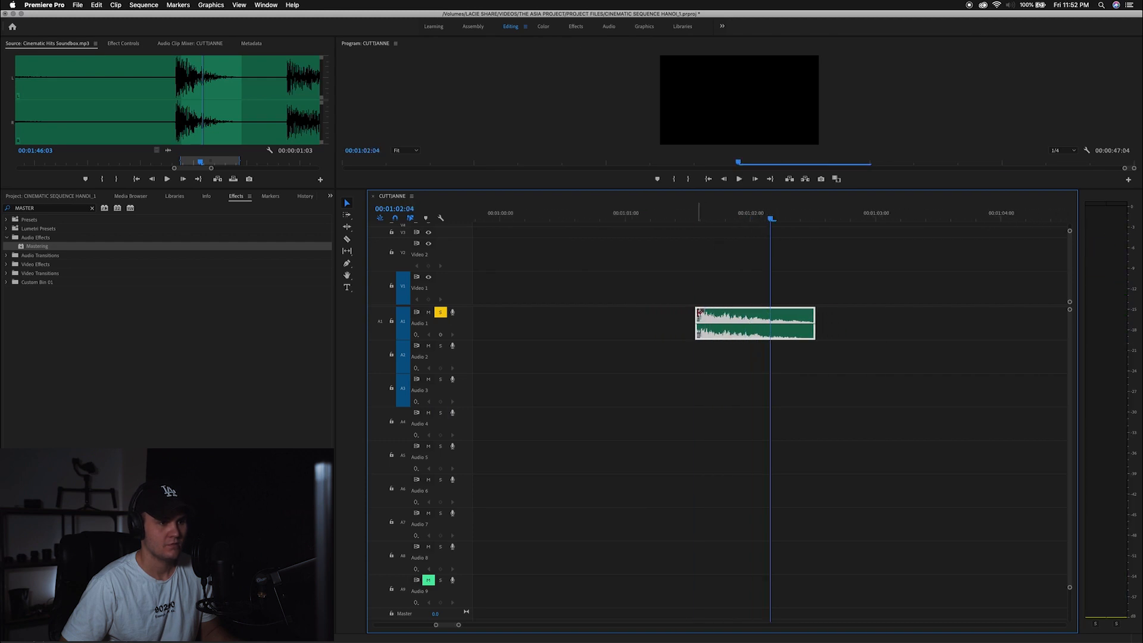
pyautogui.click(697, 217)
pyautogui.press('space')
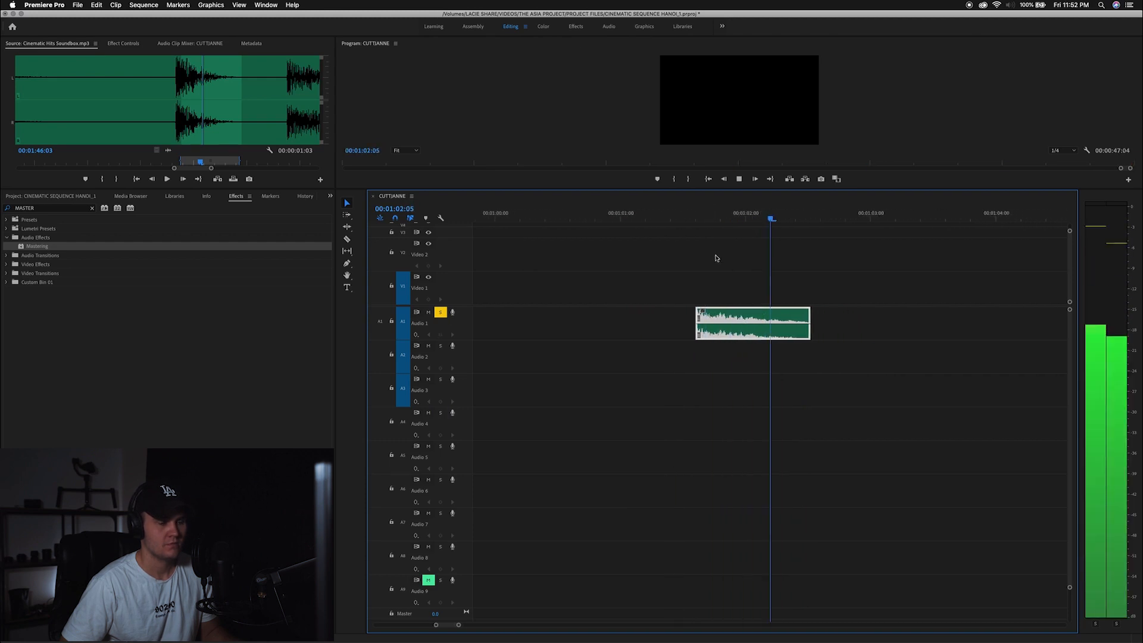
pyautogui.click(664, 217)
pyautogui.press('space')
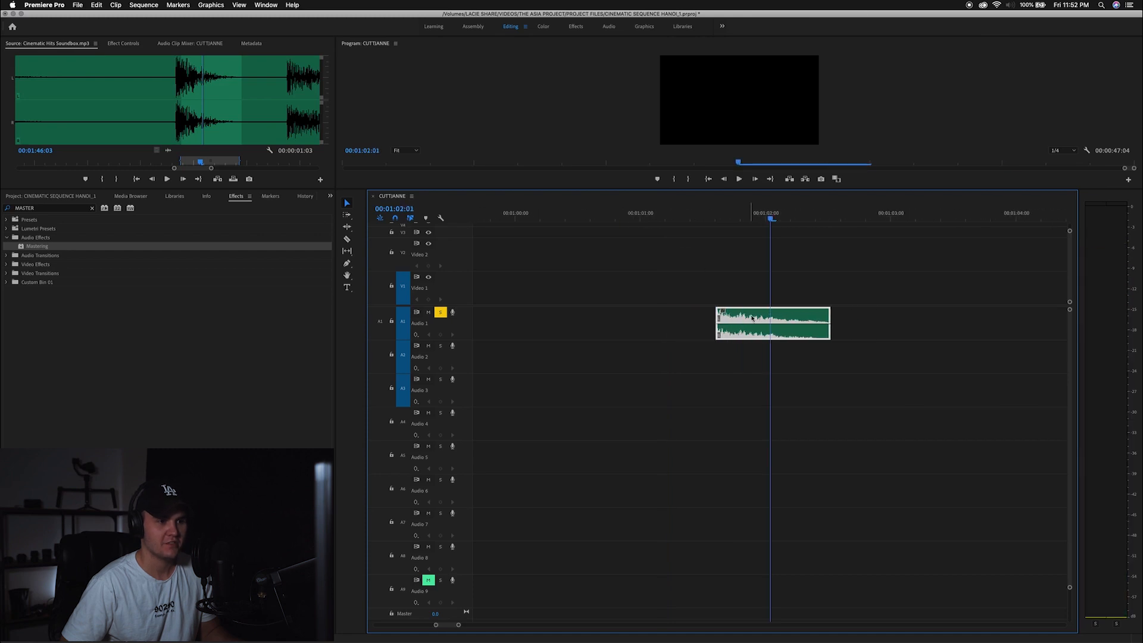
# Step: Apply Reverse Speed to the hit clip on Audio 1 and play the reversed sound
pyautogui.rightClick(751, 322)
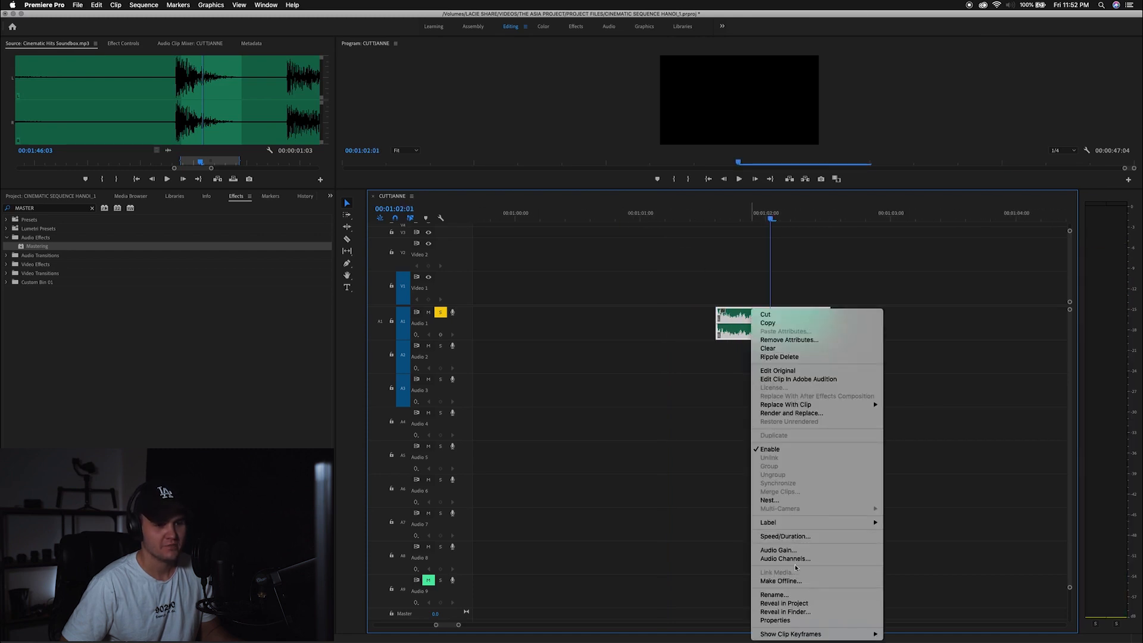
pyautogui.click(789, 536)
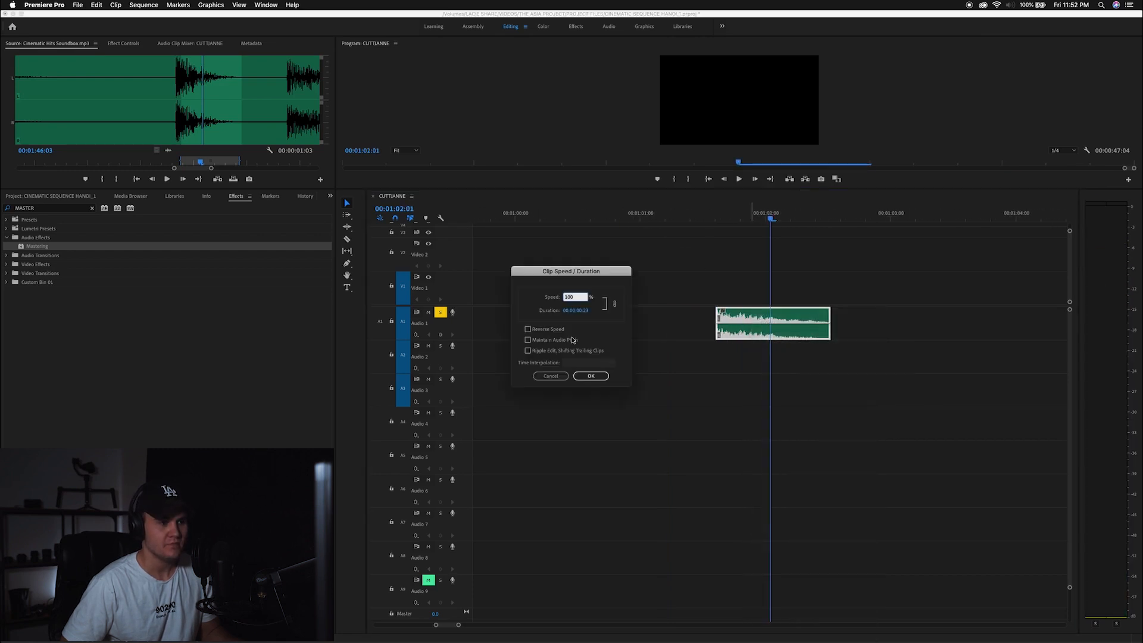
pyautogui.click(589, 376)
pyautogui.press('space')
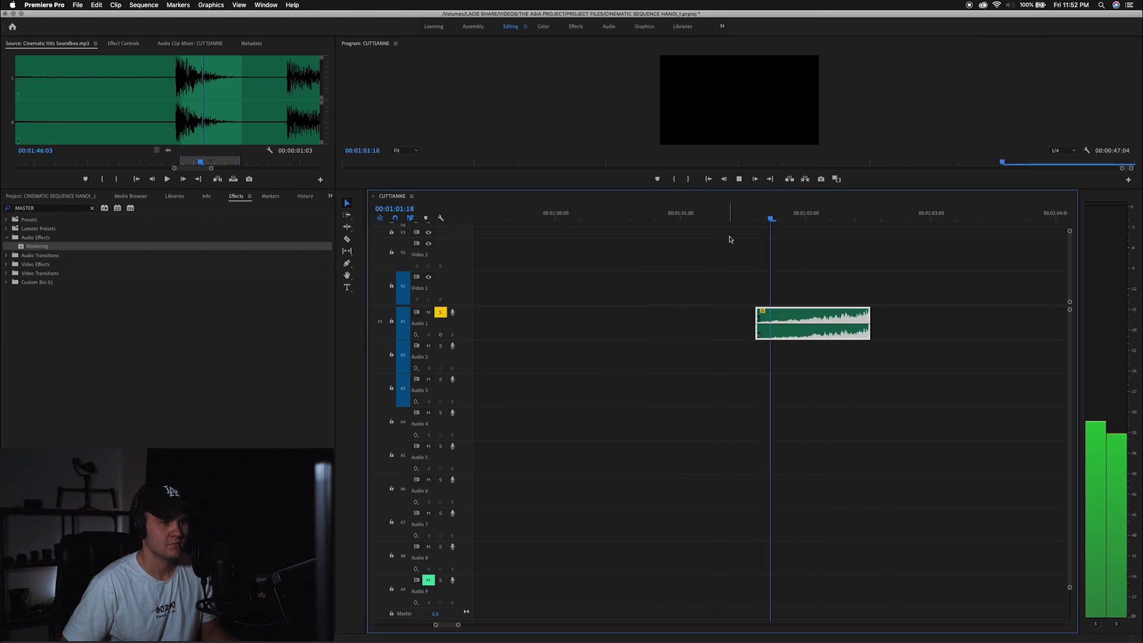
pyautogui.click(672, 217)
pyautogui.press('space')
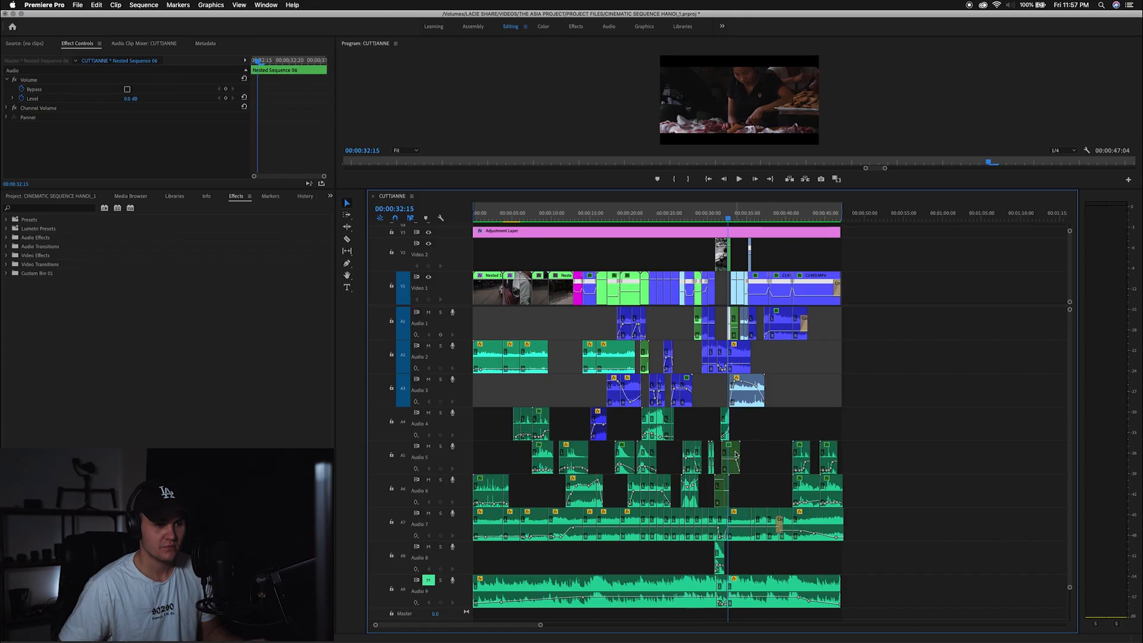
# Step: Copy the nested clip with the Mastering effect from Audio 5 to Audio 4 at about 00:00:56:00
pyautogui.moveTo(735, 454); pyautogui.dragTo(920, 424)
pyautogui.click(915, 219)
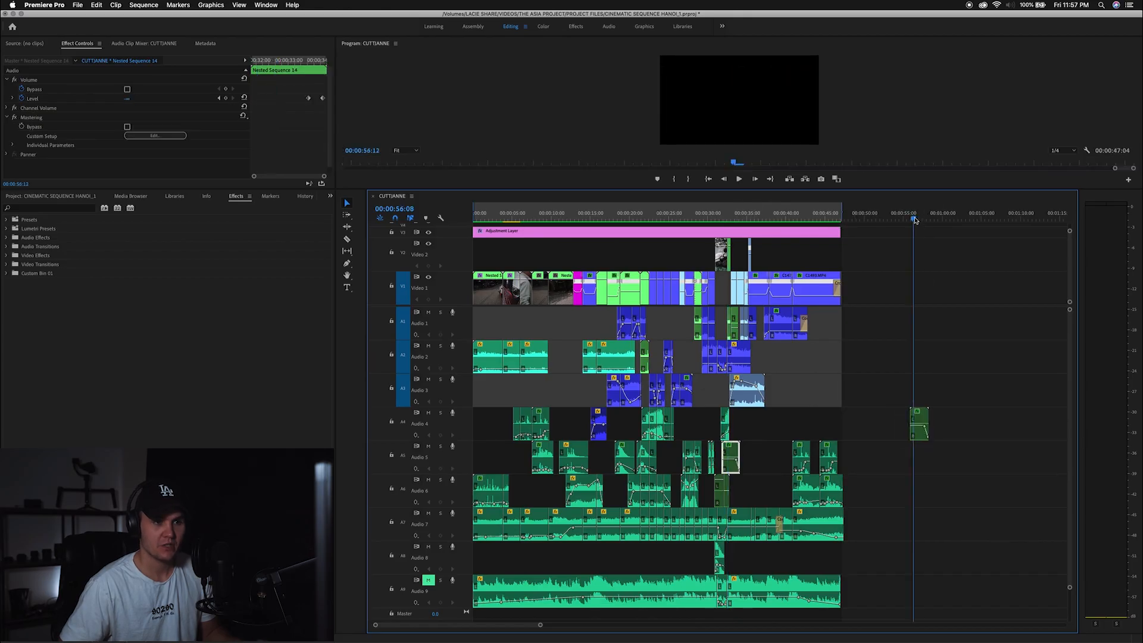
pyautogui.press('=')
pyautogui.press('=')
pyautogui.press('=')
# Step: Solo Audio 4 and play the copied nested clip from 00:00:56:00
pyautogui.click(778, 421)
pyautogui.press('Up')
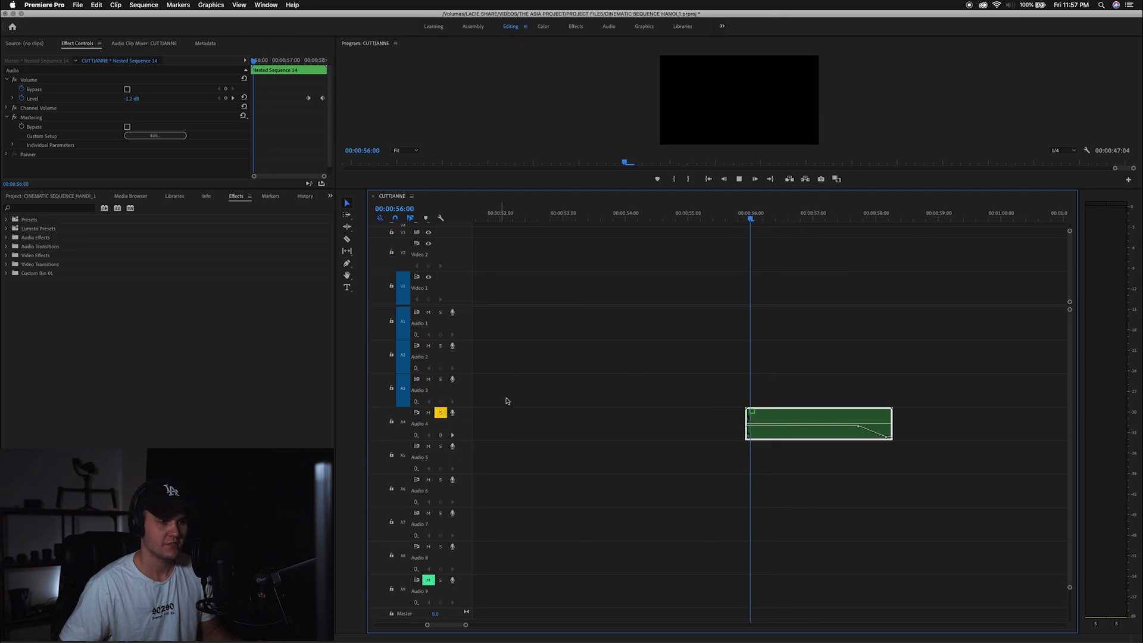
pyautogui.click(731, 219)
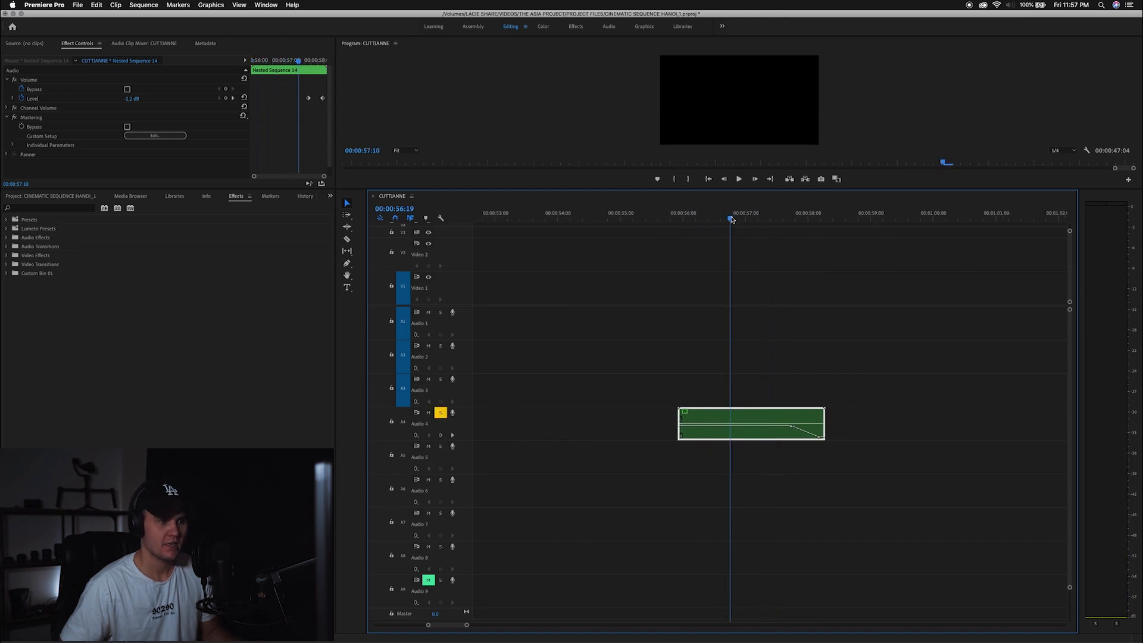
# Step: Add the Pitch Shifter effect to the nested clip on Audio 4 and open its custom setup
pyautogui.click(89, 208)
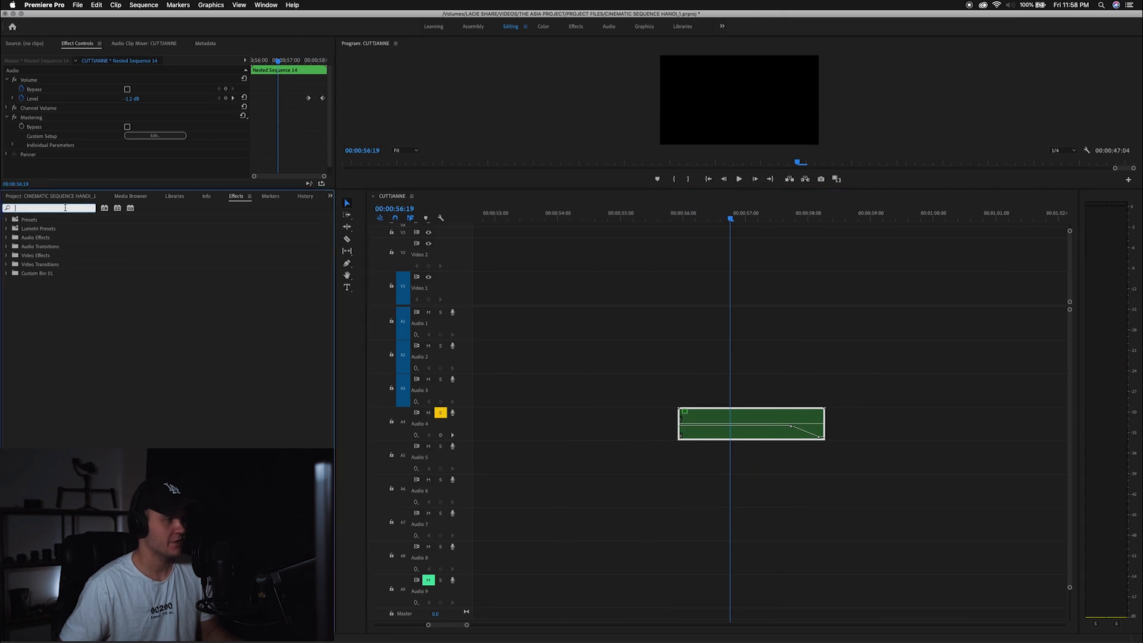
pyautogui.write('pitc')
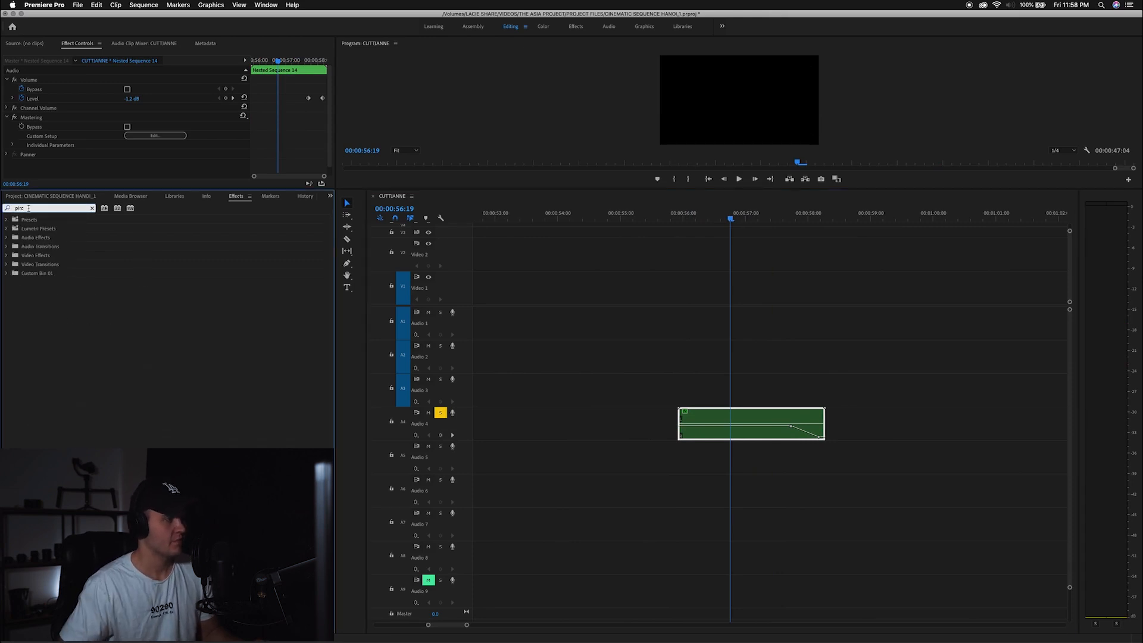
pyautogui.moveTo(40, 264); pyautogui.dragTo(723, 417)
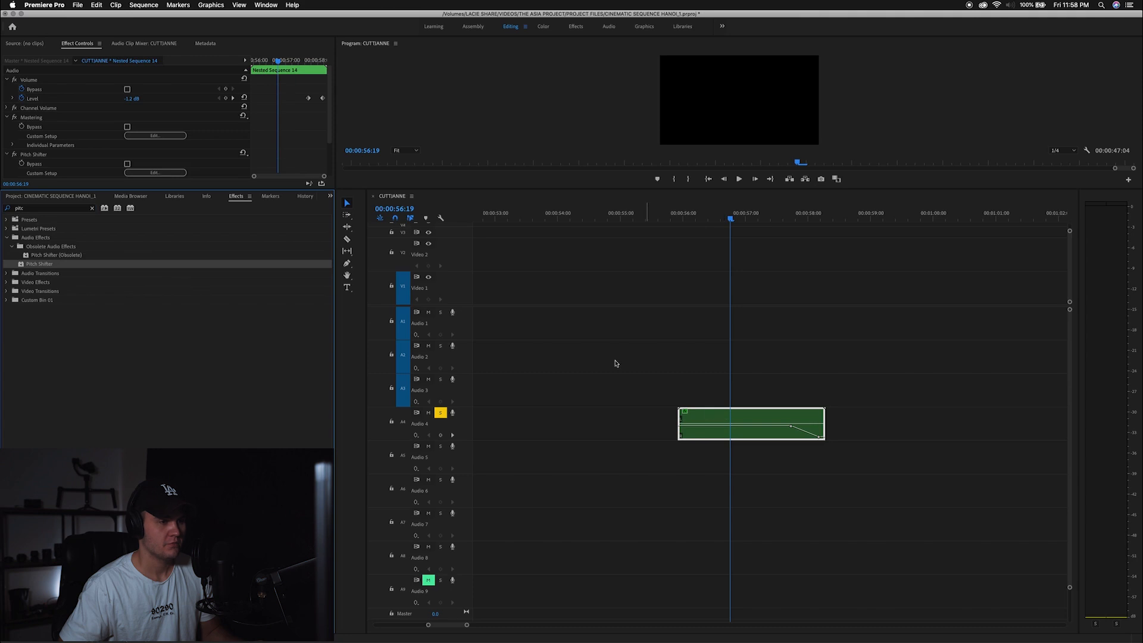
pyautogui.click(156, 173)
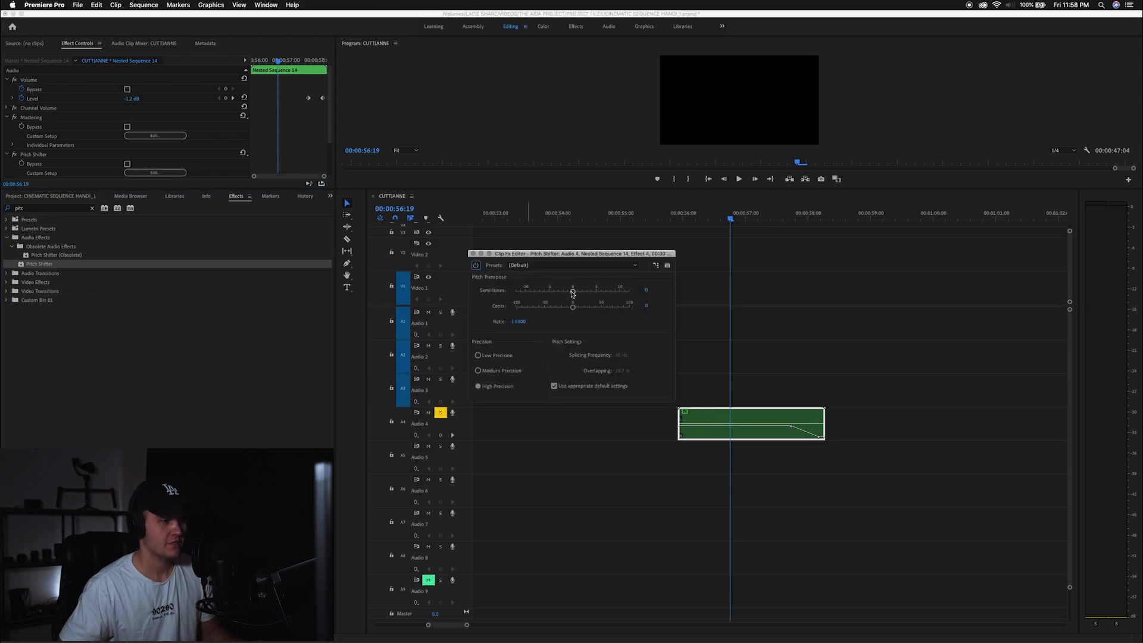
# Step: Set the Pitch Shifter's semi-tones to -9 for the nested clip and play it from about 00:00:56:00
pyautogui.moveTo(533, 295); pyautogui.dragTo(530, 294)
pyautogui.moveTo(718, 225); pyautogui.dragTo(693, 225)
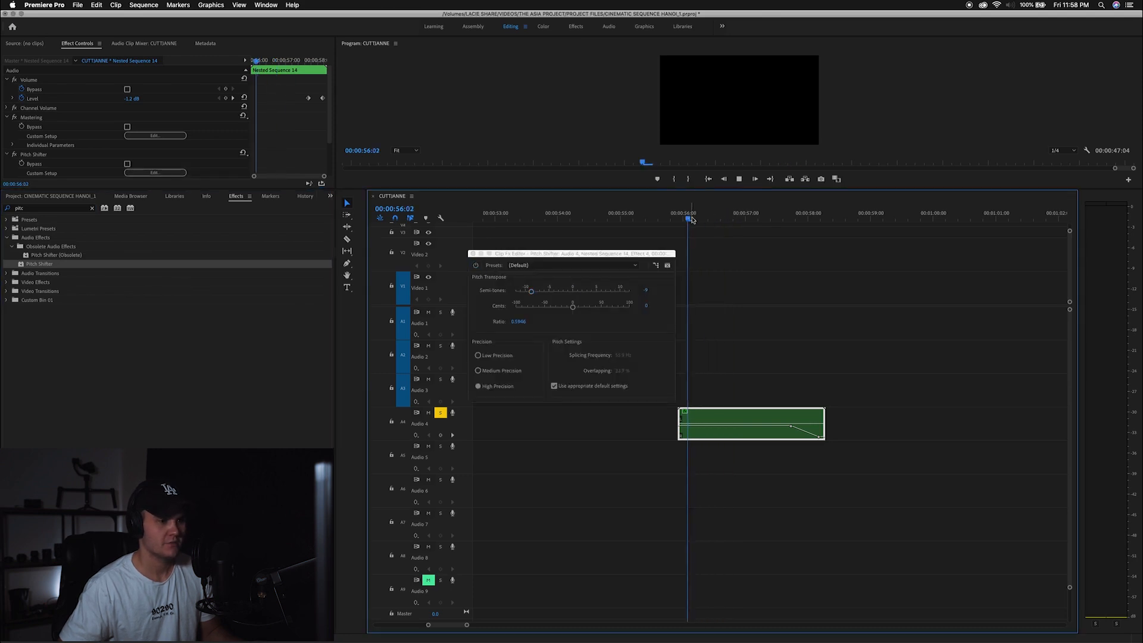
pyautogui.press('space')
# Step: Raise the nested clip's Pitch Shifter to 2 semi-tones and play the higher-pitched sound
pyautogui.moveTo(531, 291); pyautogui.dragTo(587, 294)
pyautogui.click(705, 220)
pyautogui.press('space')
pyautogui.click(724, 224)
pyautogui.click(727, 219)
pyautogui.press('space')
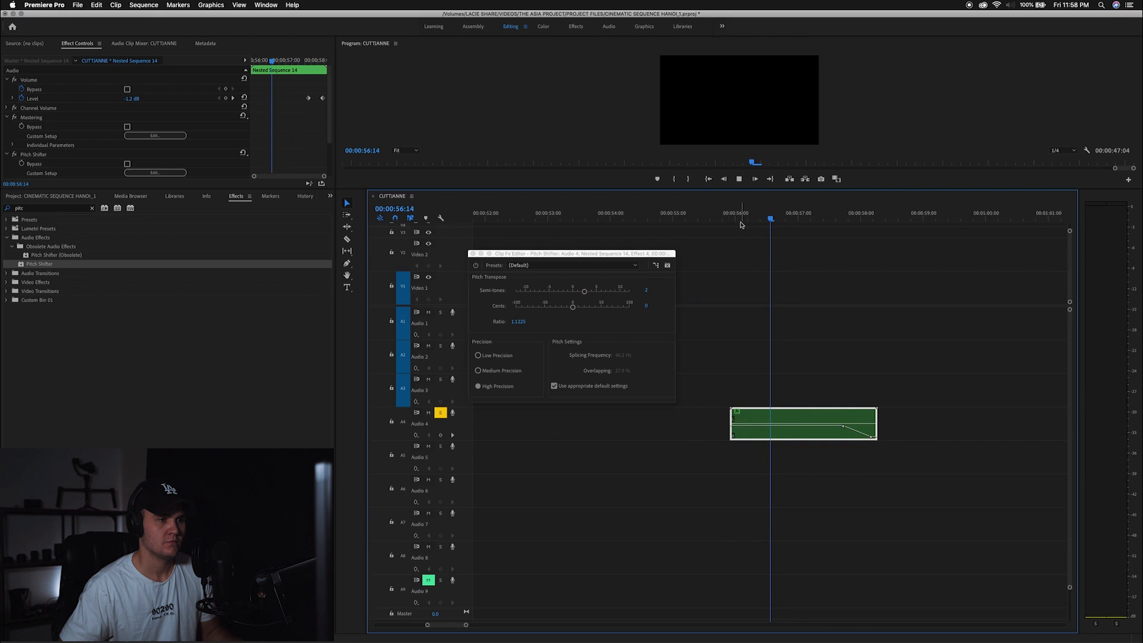
pyautogui.press('space')
# Step: Lower the nested clip's Pitch Shifter to -3 and finally -6 semi-tones, playing each setting, and close the effect editor
pyautogui.moveTo(585, 292); pyautogui.dragTo(557, 292)
pyautogui.click(709, 219)
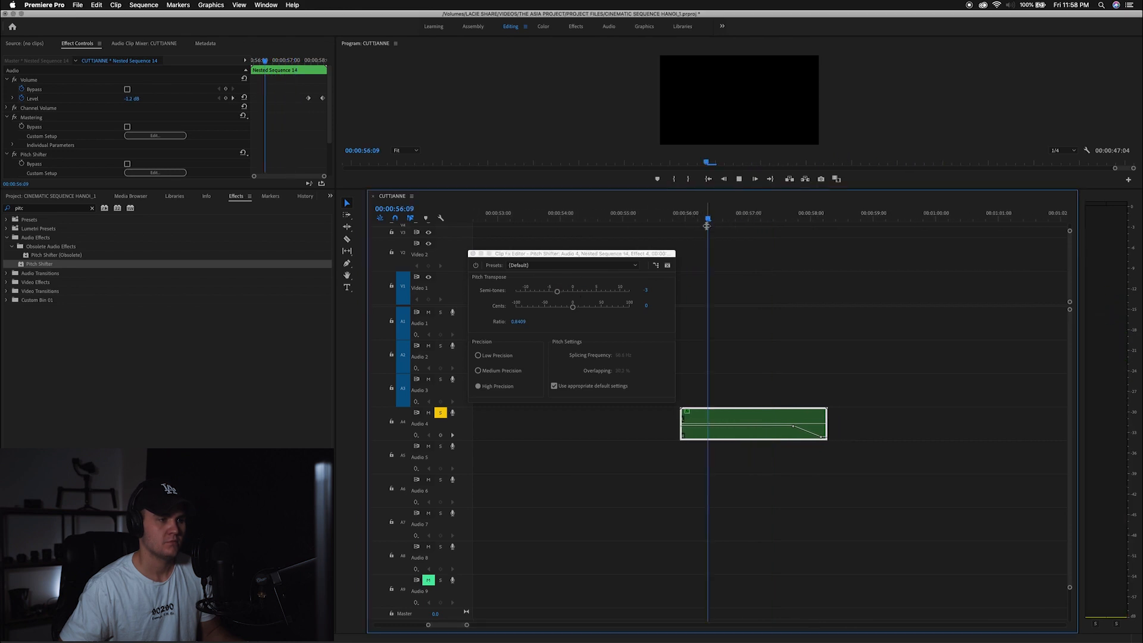
pyautogui.press('space')
pyautogui.press('space')
pyautogui.click(729, 213)
pyautogui.press('space')
pyautogui.press('space')
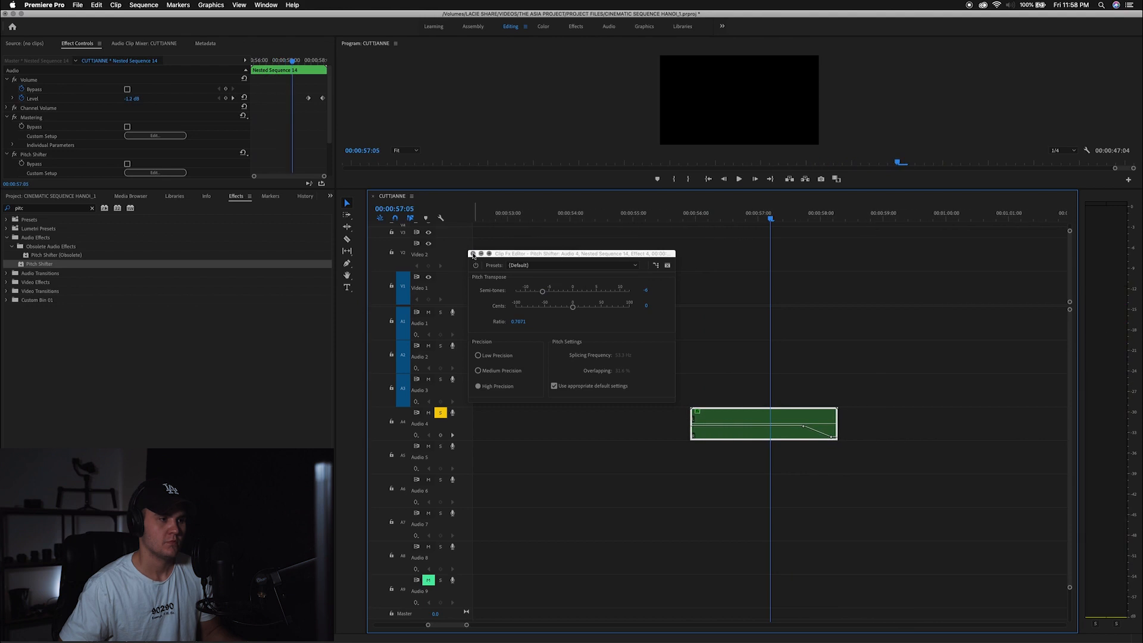
pyautogui.click(472, 254)
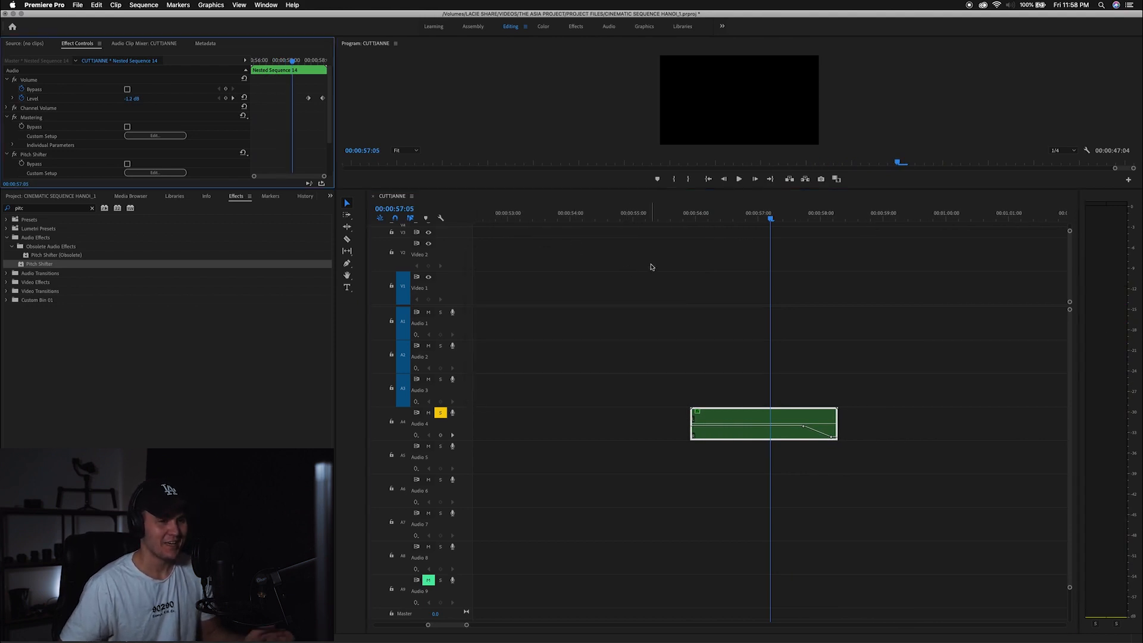
# Step: Copy the Cinematic Hits Soundbox clip from Audio 4 to Audio 3, directly after the end of the pitch-shifted nested clip
pyautogui.click(700, 219)
pyautogui.press('-')
pyautogui.press('-')
pyautogui.press('-')
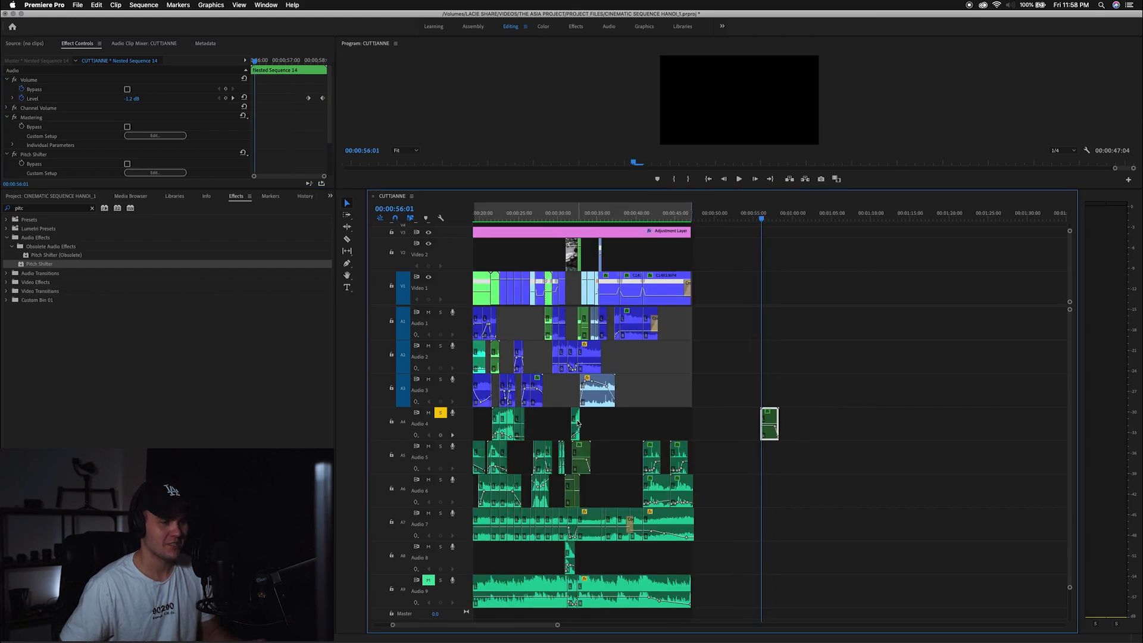
pyautogui.click(576, 423)
pyautogui.moveTo(576, 422); pyautogui.dragTo(784, 390)
pyautogui.click(780, 216)
pyautogui.press('=')
pyautogui.press('=')
pyautogui.press('=')
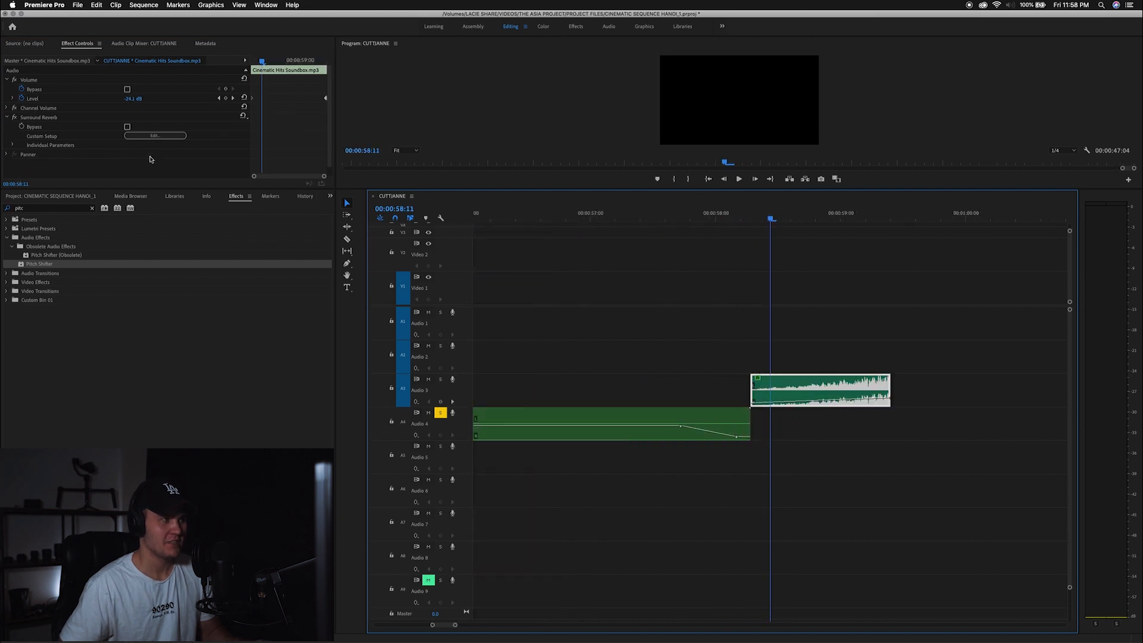
# Step: Add the Pitch Shifter effect to the copied hit clip on Audio 3, solo that track and play the clip
pyautogui.moveTo(59, 253); pyautogui.dragTo(457, 304)
pyautogui.moveTo(807, 381); pyautogui.dragTo(807, 381)
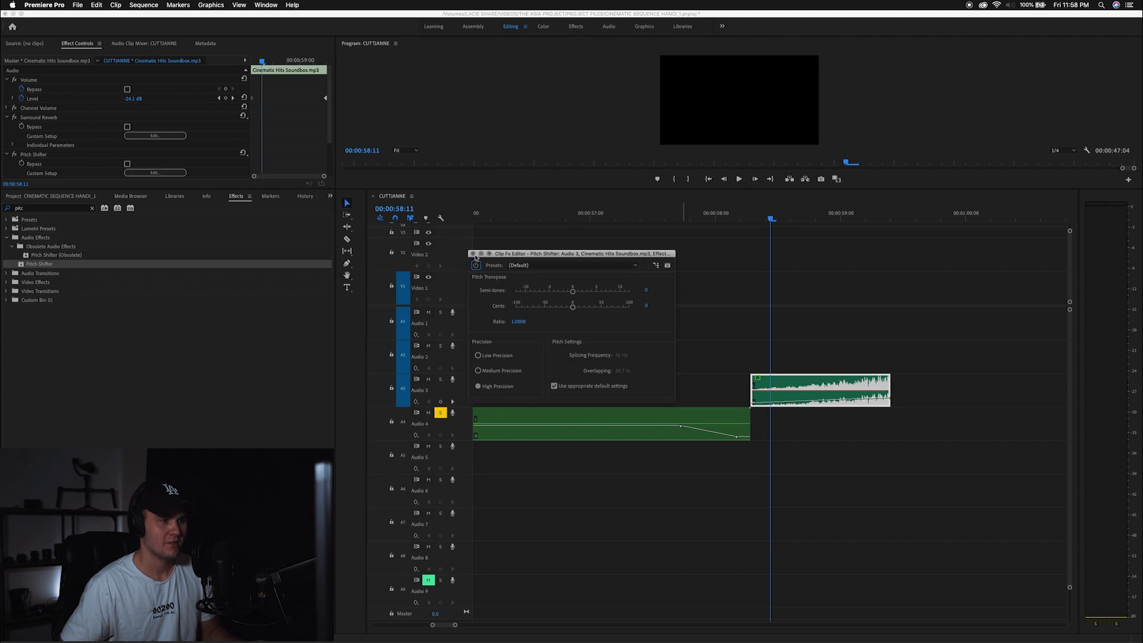
pyautogui.click(473, 254)
pyautogui.click(767, 218)
pyautogui.press('space')
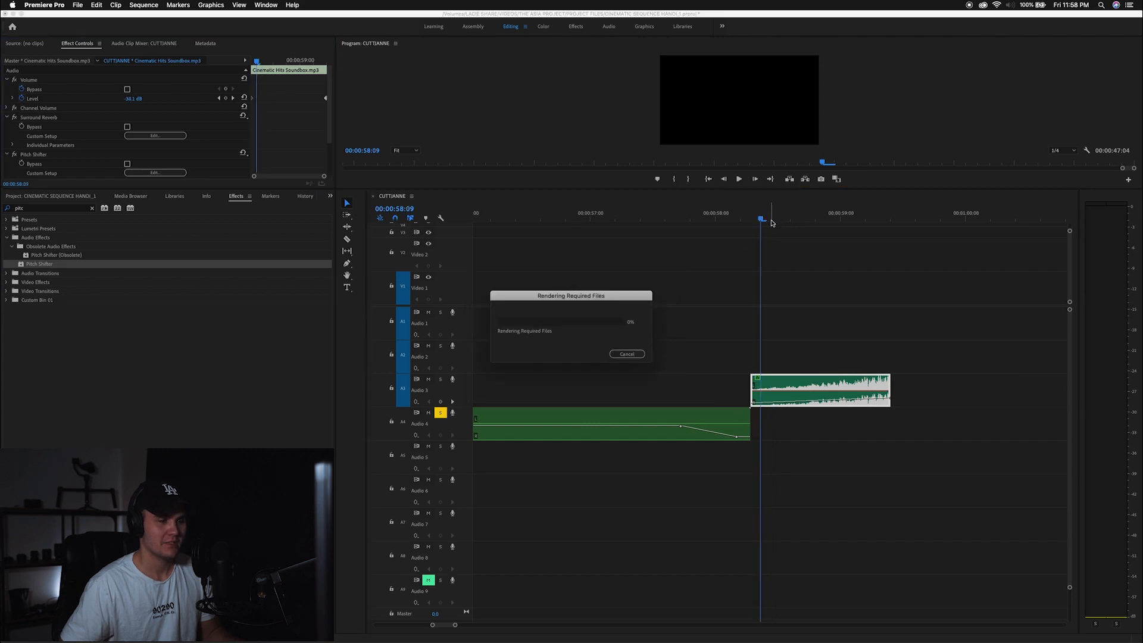
pyautogui.click(697, 220)
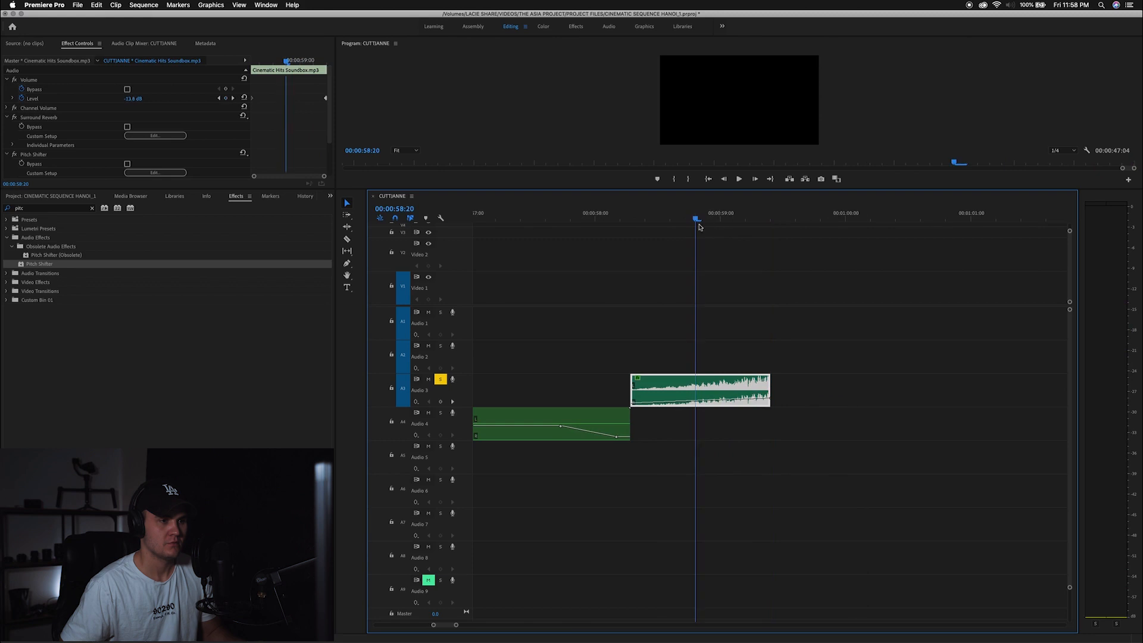
# Step: Set the hit clip's Pitch Shifter to -8 semi-tones and play the lowered sound
pyautogui.click(160, 173)
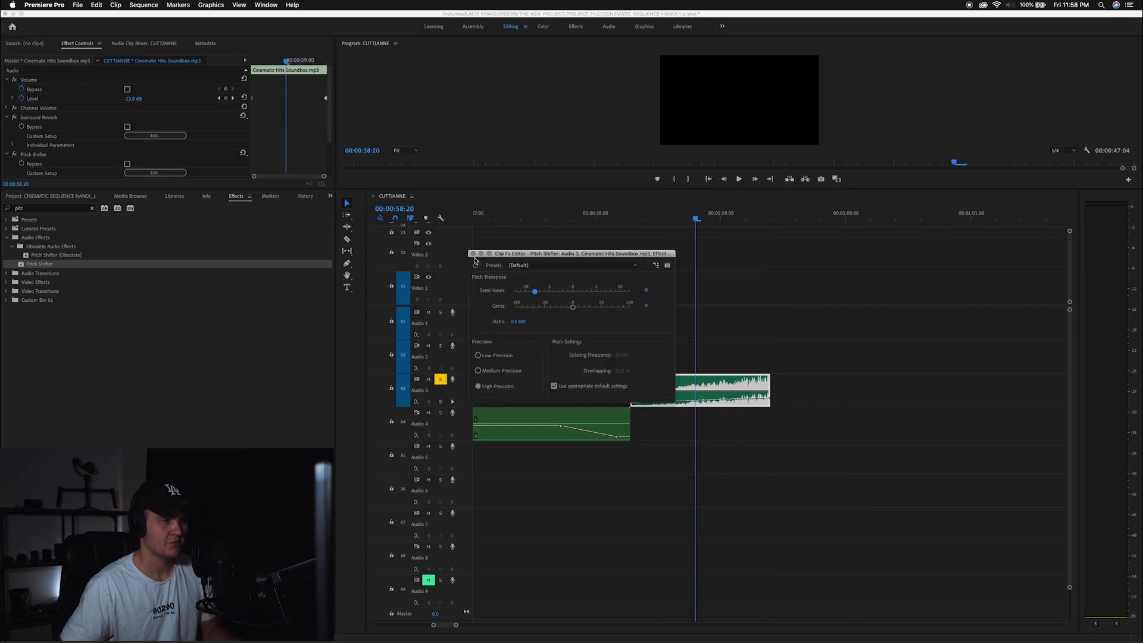
pyautogui.click(473, 253)
pyautogui.click(651, 216)
pyautogui.press('space')
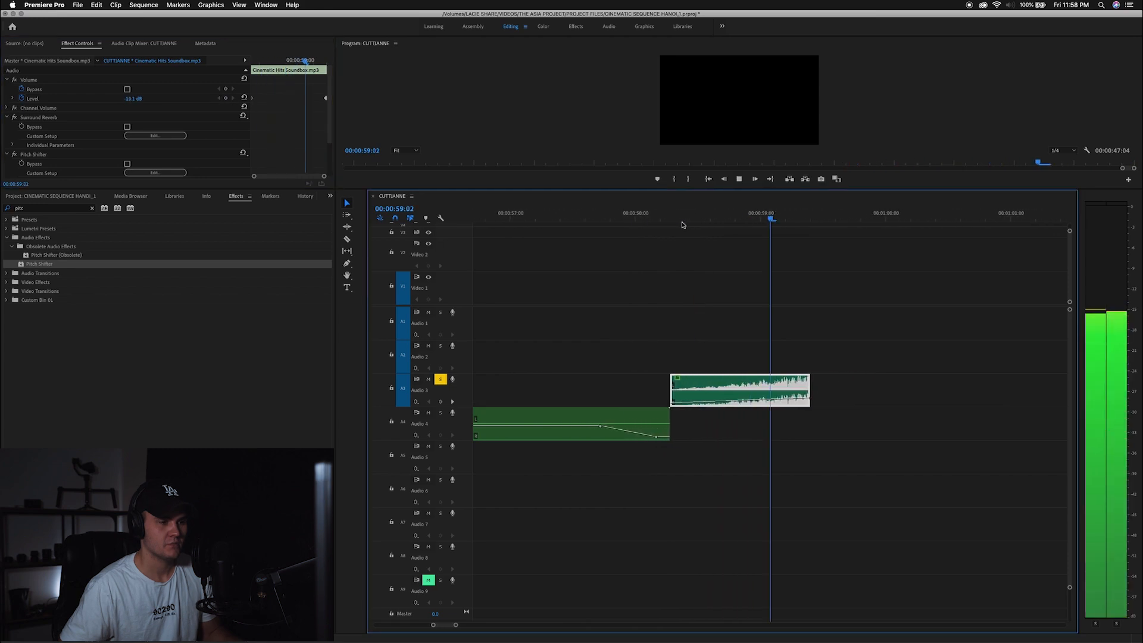
pyautogui.press('space')
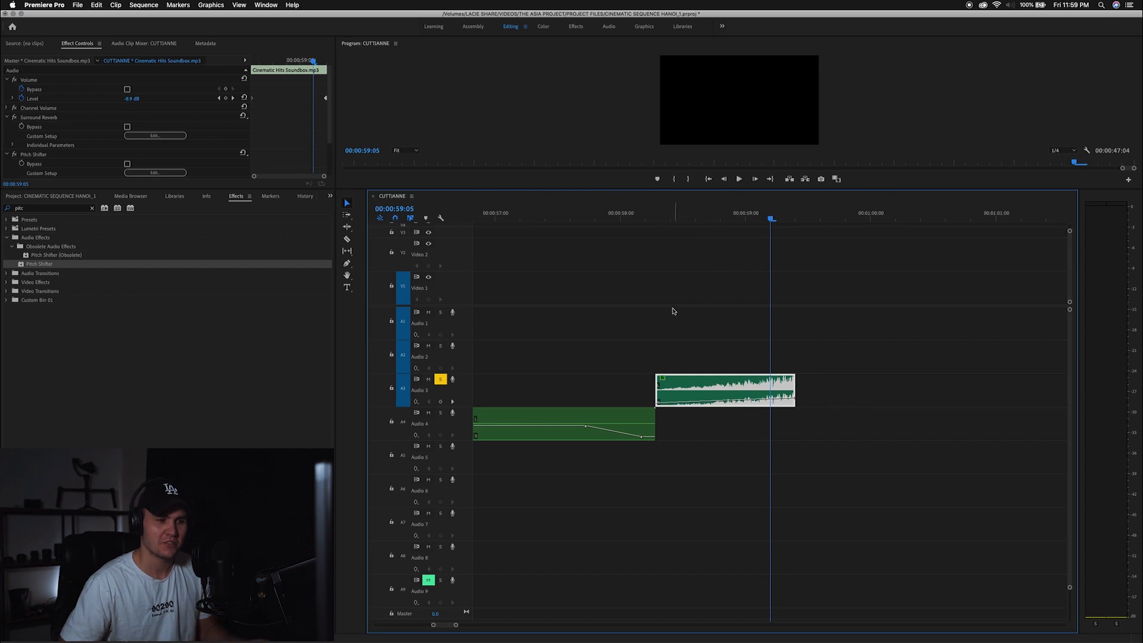
# Step: Turn off the solo on Audio 3, clear the effects search and expand the Audio Effects folder
pyautogui.press('Up')
pyautogui.press('-')
pyautogui.press('-')
pyautogui.press('-')
pyautogui.press('-')
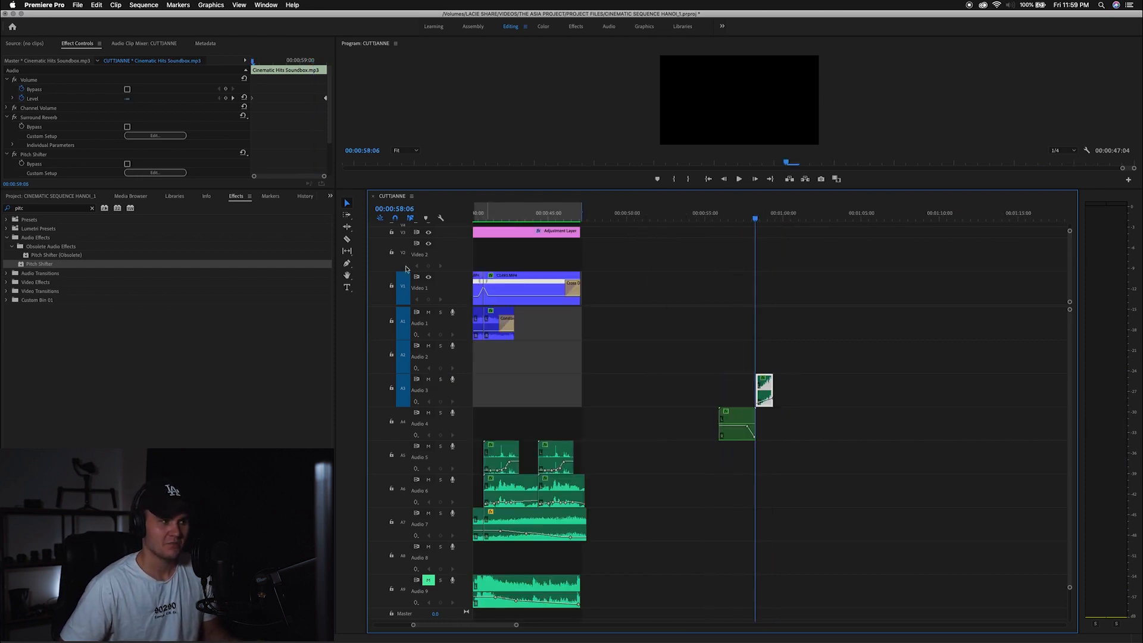
pyautogui.click(7, 238)
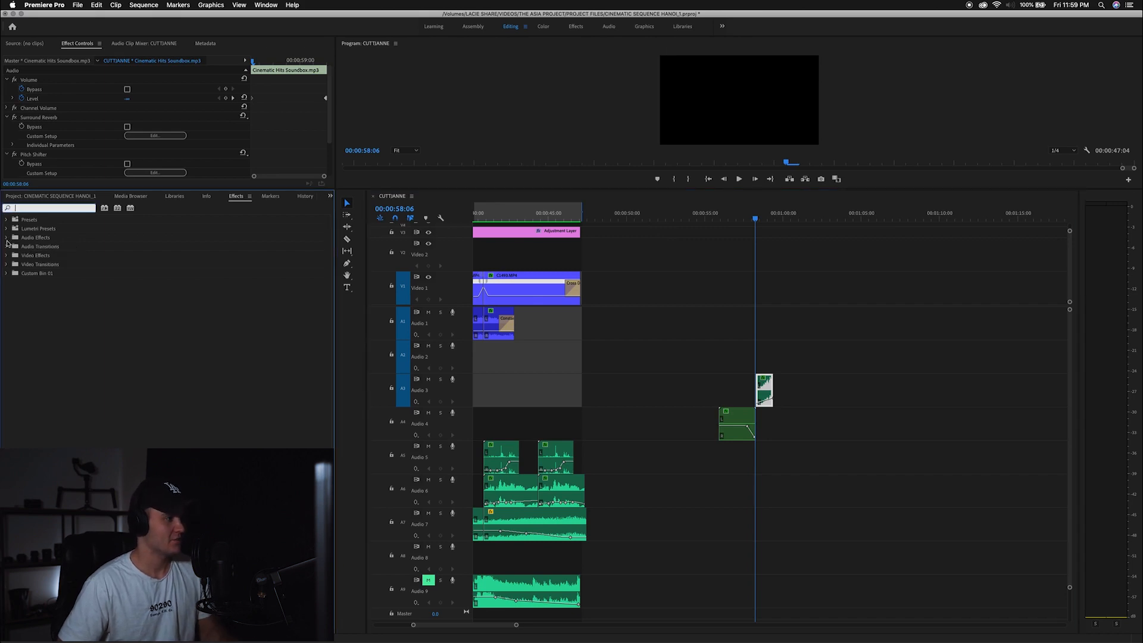
pyautogui.click(6, 238)
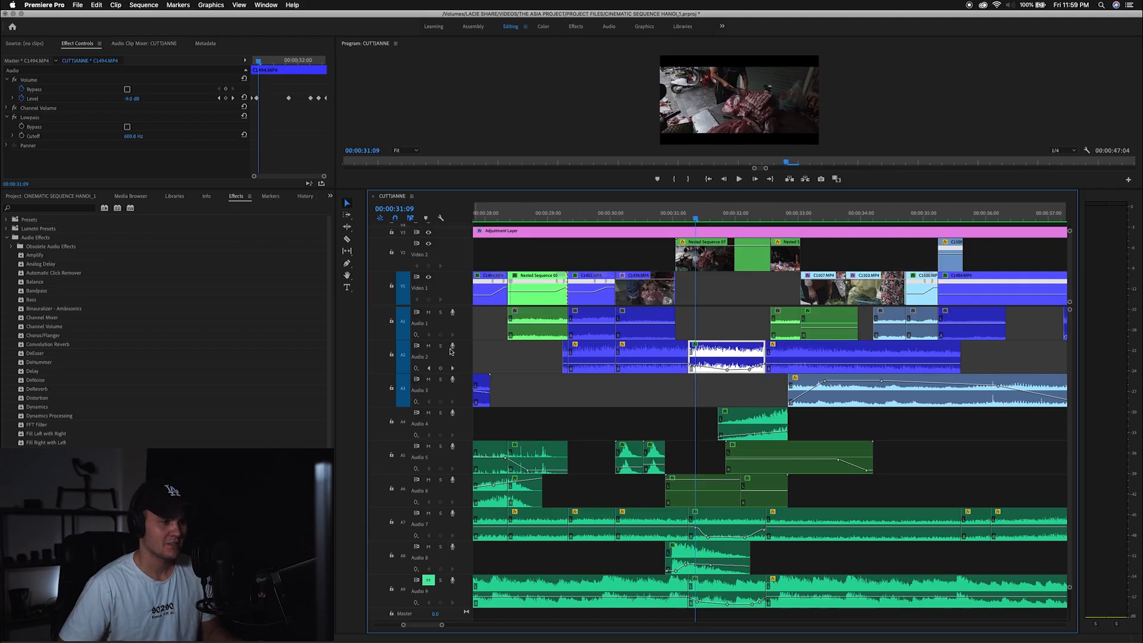
# Step: Solo Audio 2 and play the ambience from about 00:00:30:18, replaying the section around the Lowpass clip that starts near 00:00:31:08
pyautogui.click(655, 219)
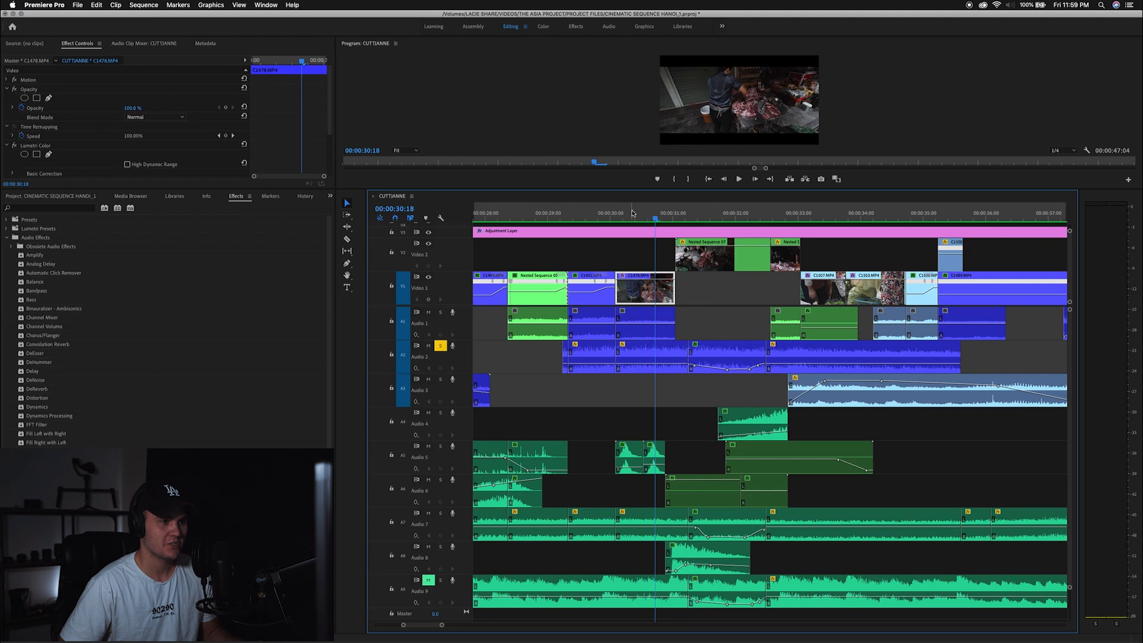
pyautogui.press('space')
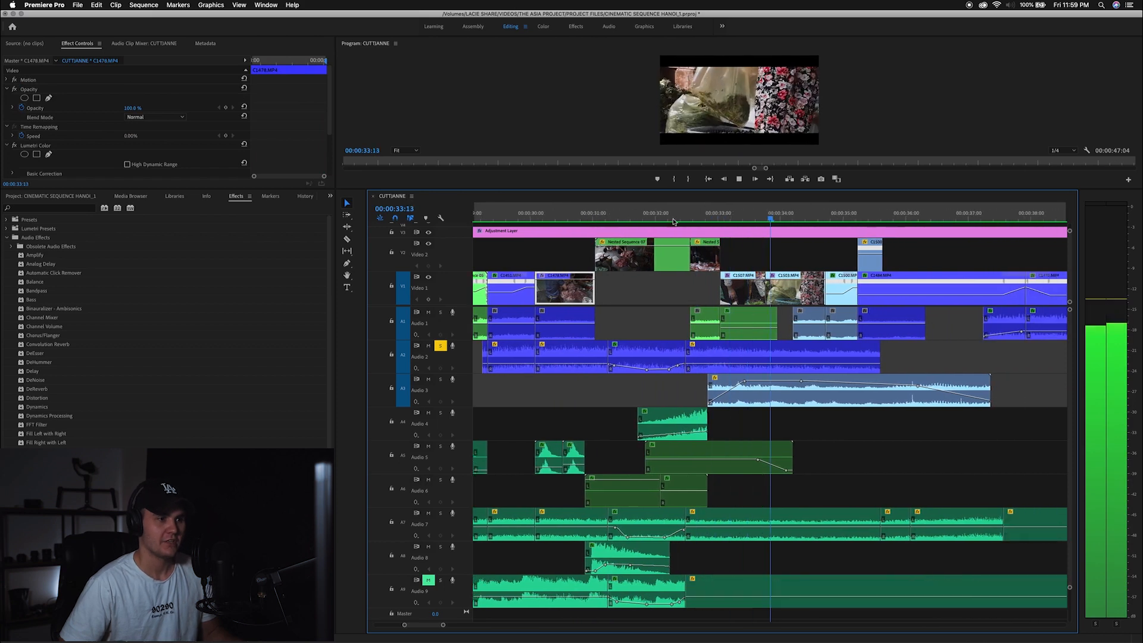
pyautogui.click(644, 218)
pyautogui.press('Left')
pyautogui.press('Left')
pyautogui.press('Left')
pyautogui.press('Left')
pyautogui.press('Left')
pyautogui.press('Left')
pyautogui.press('Left')
pyautogui.press('Left')
pyautogui.press('Left')
pyautogui.press('Left')
pyautogui.press('Left')
pyautogui.press('Left')
pyautogui.press('Left')
pyautogui.press('Left')
pyautogui.press('Left')
pyautogui.press('Left')
pyautogui.press('Left')
pyautogui.press('Left')
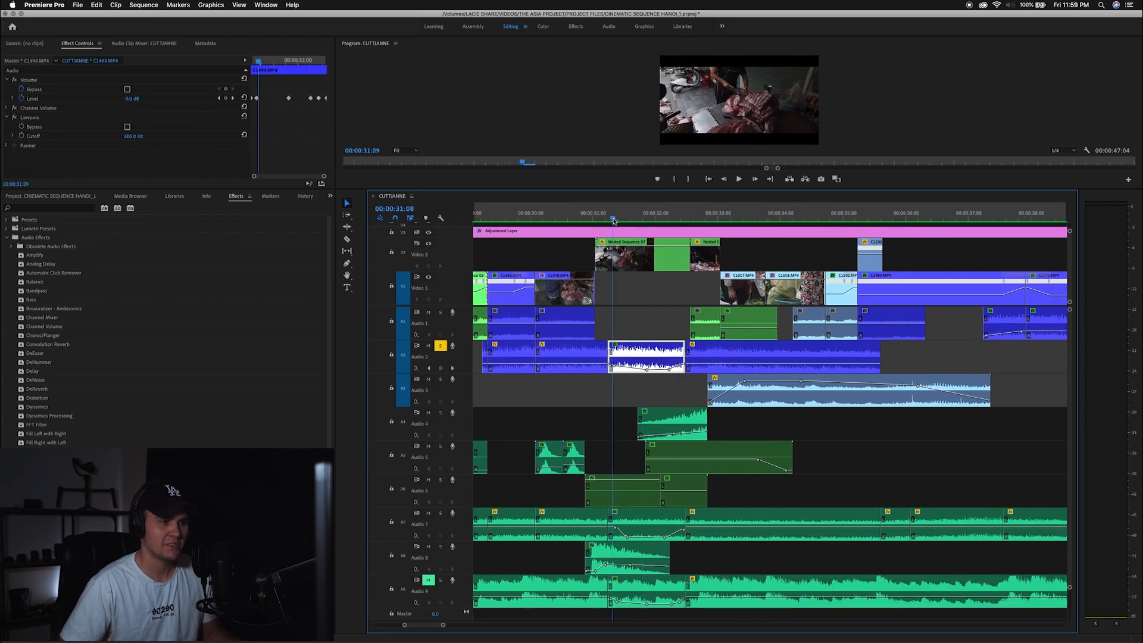
pyautogui.press('space')
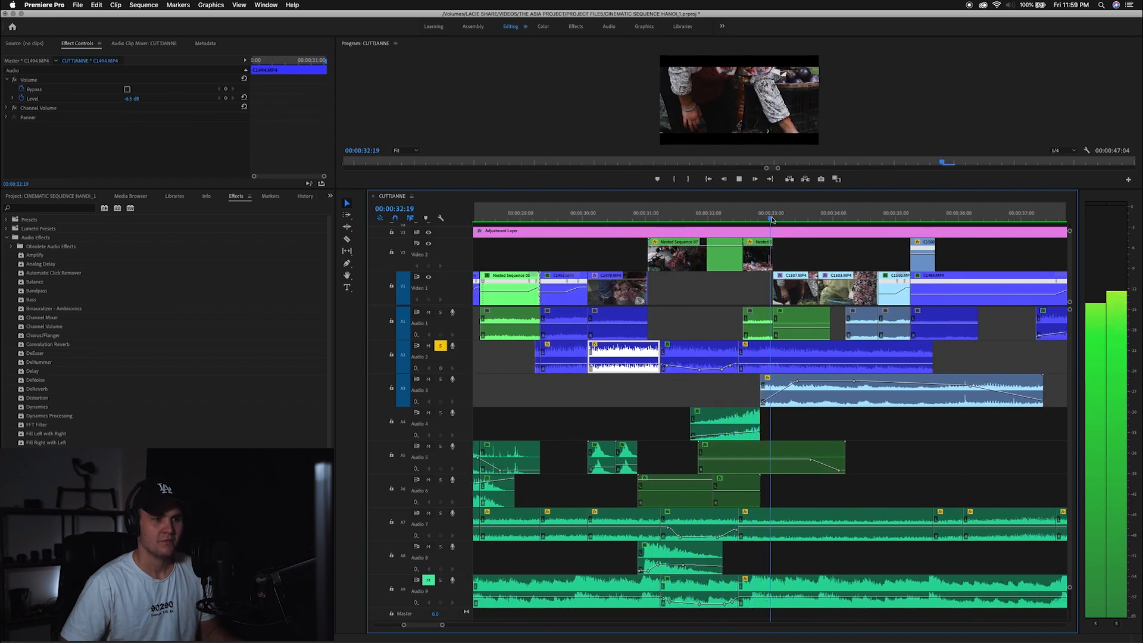
pyautogui.press('space')
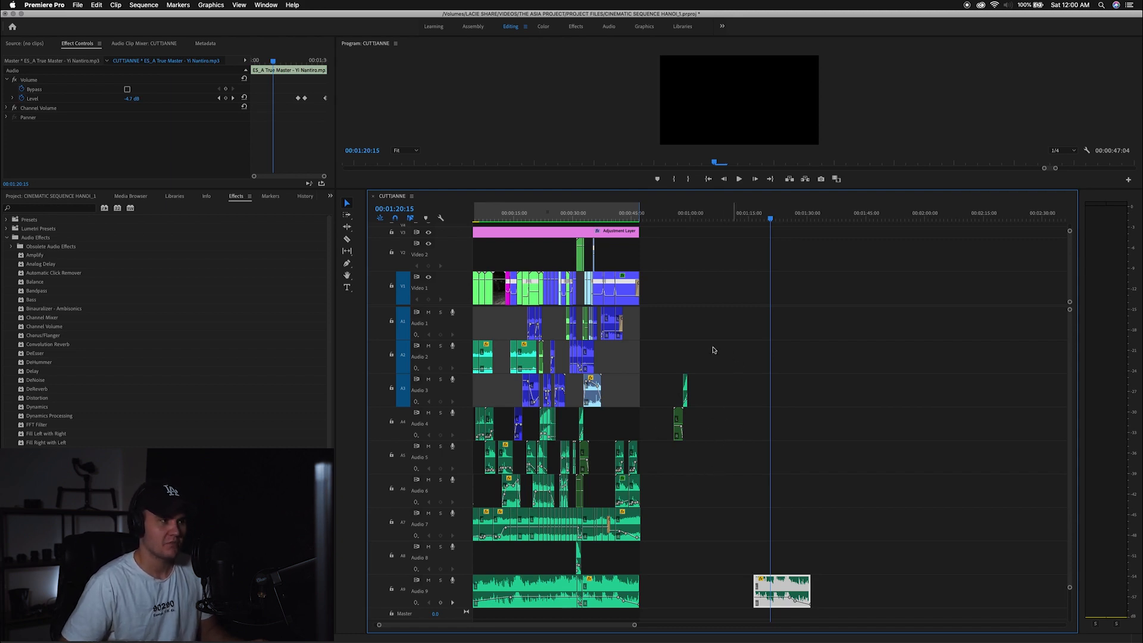
# Step: Add the Lowpass effect to the separate music clip on Audio 9 and set its cutoff to 600 Hz
pyautogui.click(49, 207)
pyautogui.write('lowpass')
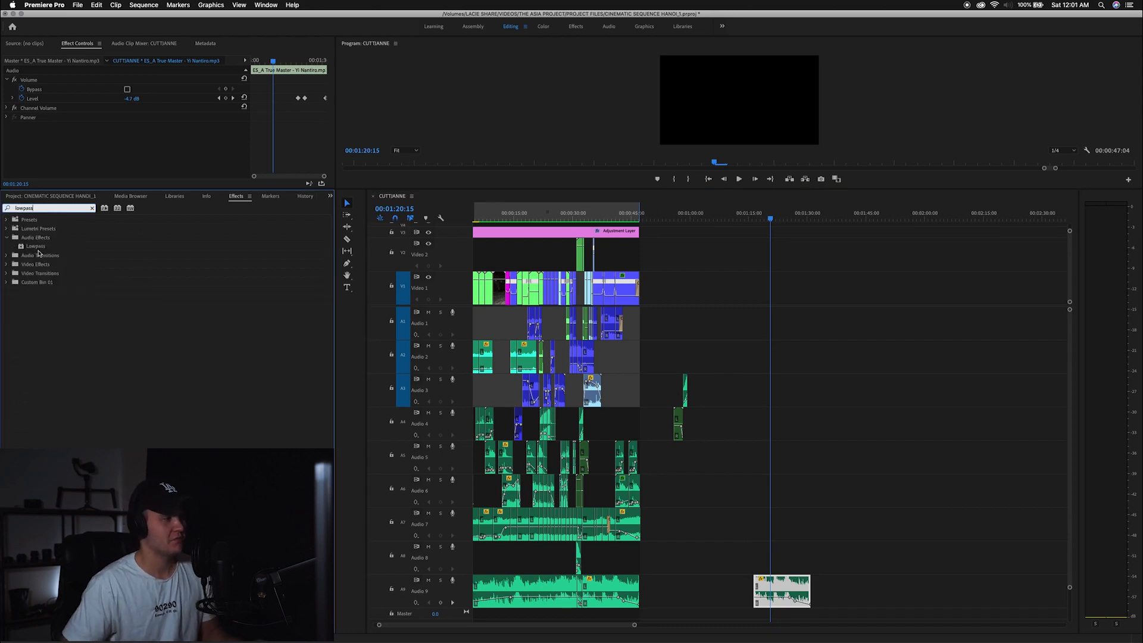
pyautogui.moveTo(36, 247); pyautogui.dragTo(778, 588)
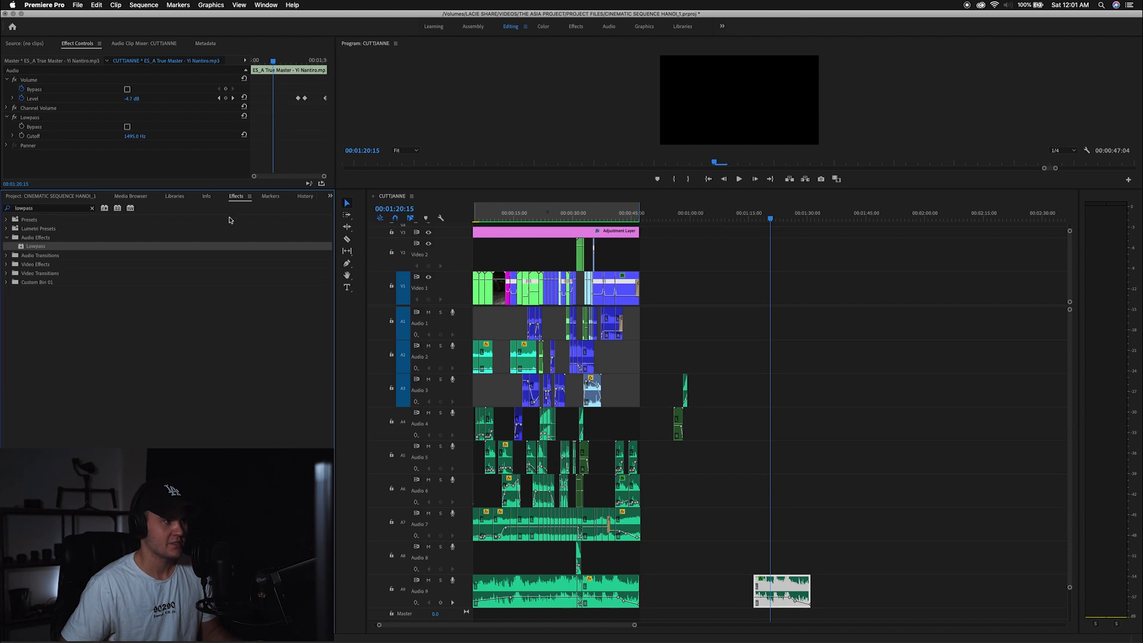
pyautogui.click(131, 136)
pyautogui.write('600')
pyautogui.press('Return')
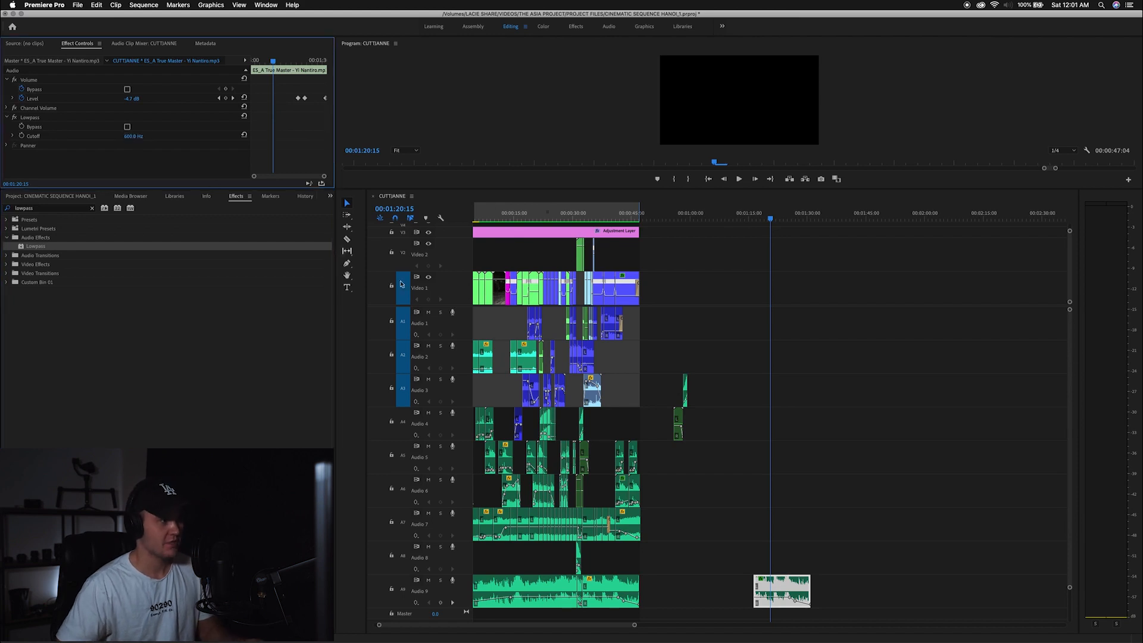
# Step: Solo Audio 9 and play the music clip from about 00:01:17:17, toggling the Lowpass effect to compare the sound
pyautogui.click(759, 213)
pyautogui.press('=')
pyautogui.press('=')
pyautogui.press('=')
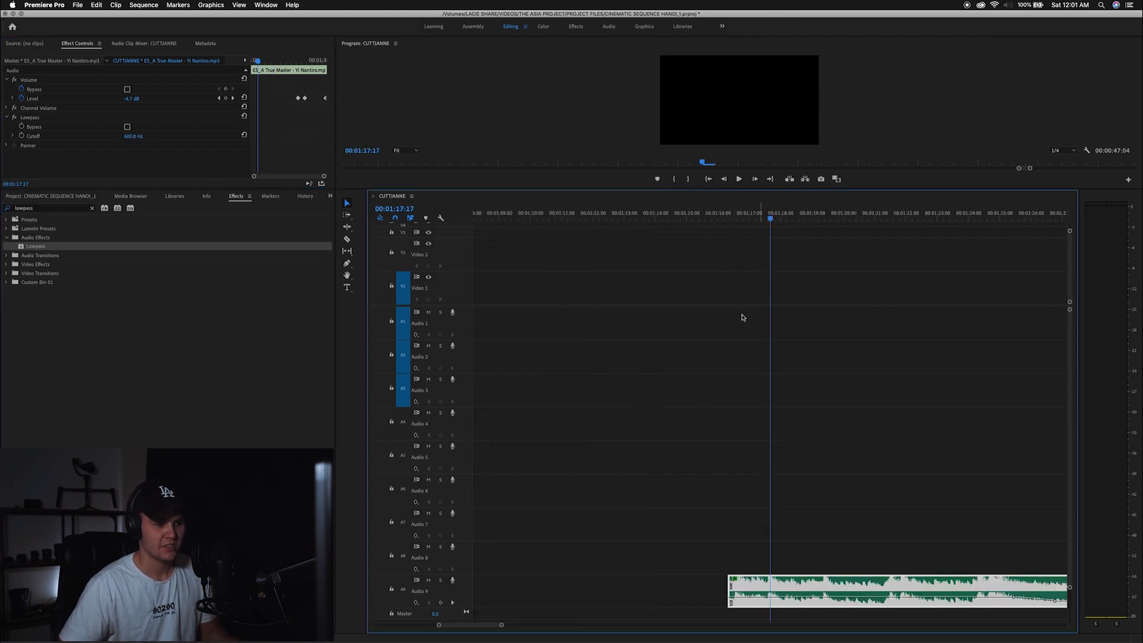
pyautogui.click(440, 580)
pyautogui.press('space')
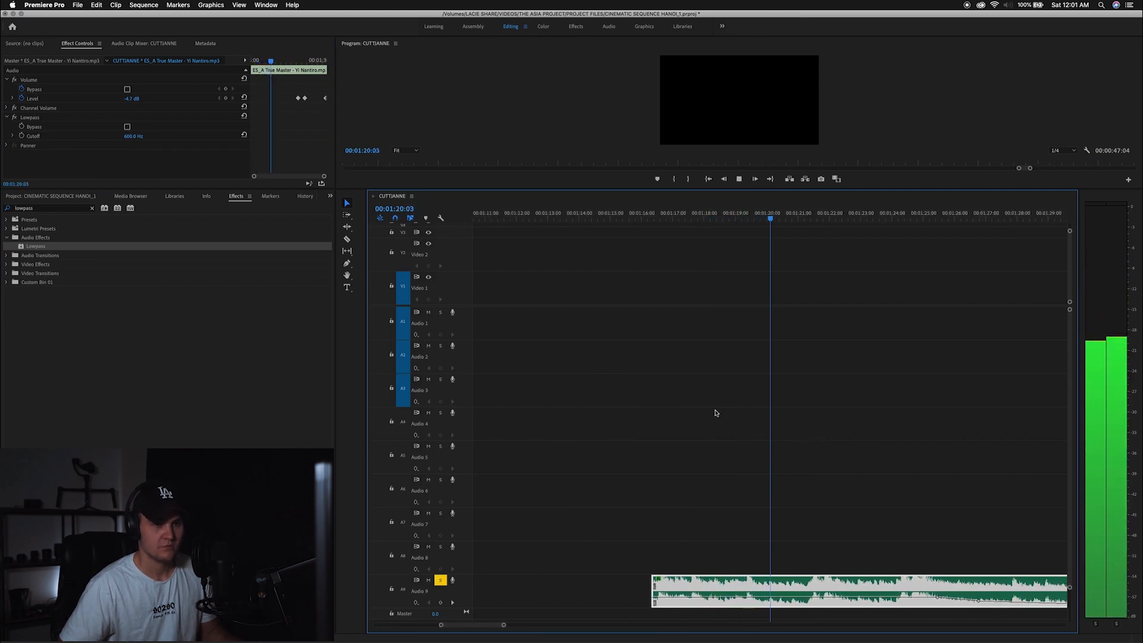
pyautogui.click(16, 118)
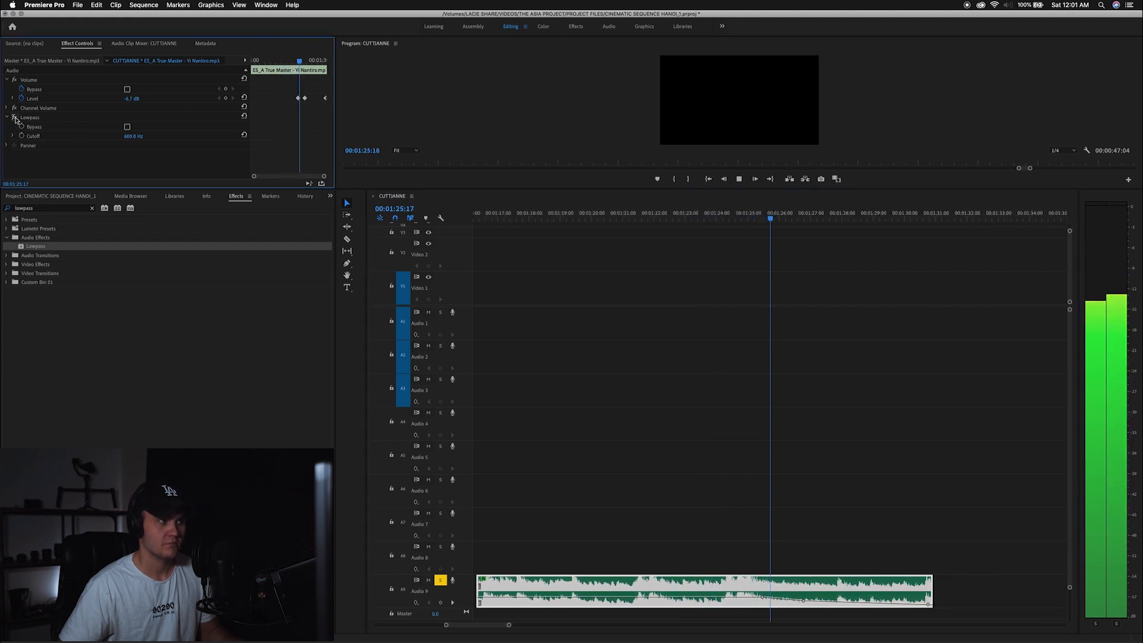
pyautogui.press('space')
pyautogui.click(535, 215)
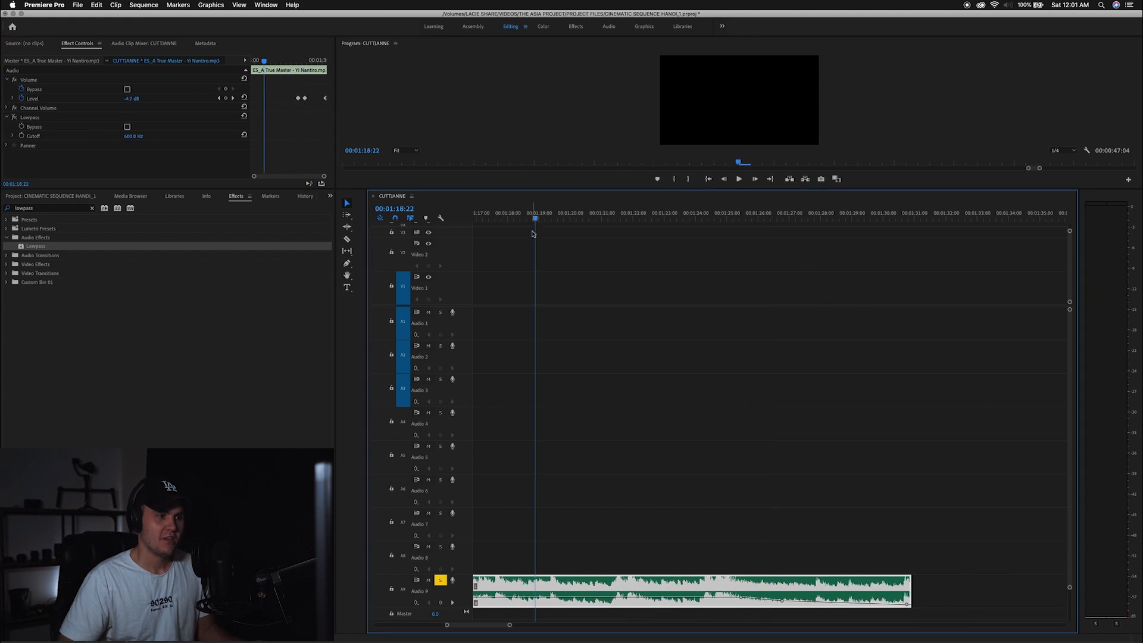
# Step: Return to the main sequence and locate the Lowpass clip on Audio 2 at about 00:00:31:13
pyautogui.press('-')
pyautogui.press('-')
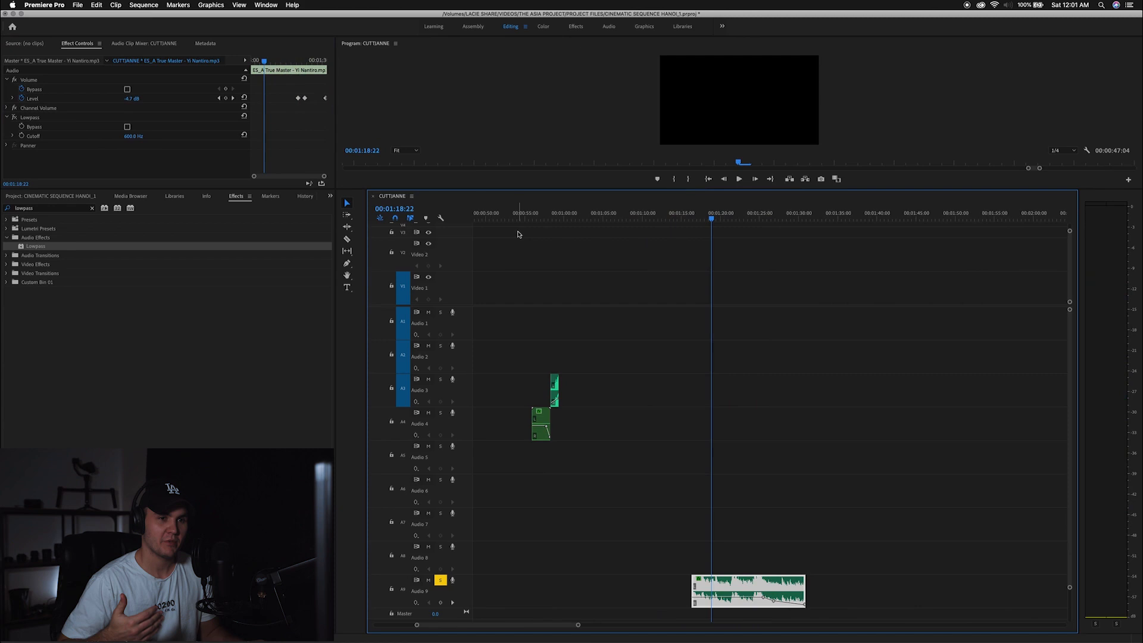
pyautogui.press('\\')
pyautogui.click(516, 218)
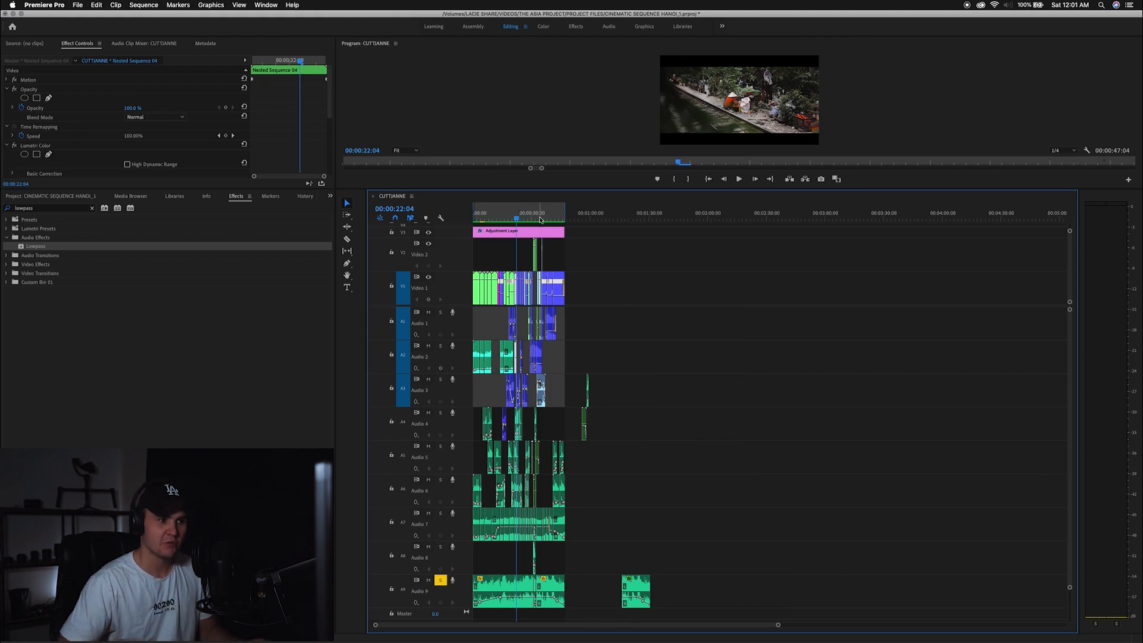
pyautogui.click(534, 219)
pyautogui.press('=')
pyautogui.press('=')
pyautogui.press('=')
pyautogui.press('=')
pyautogui.press('=')
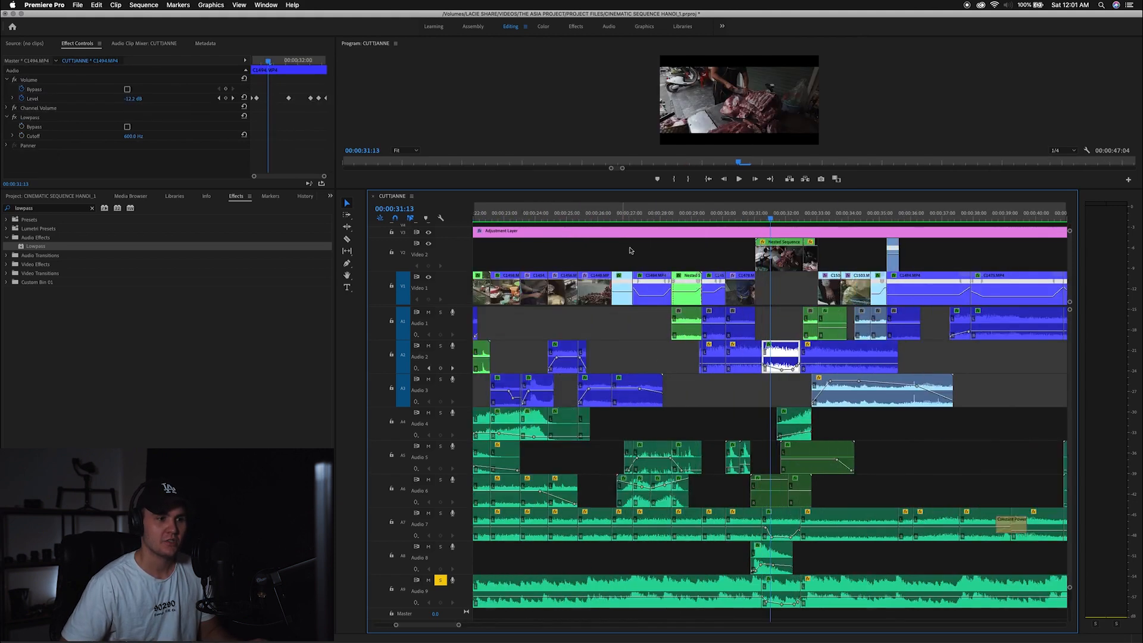